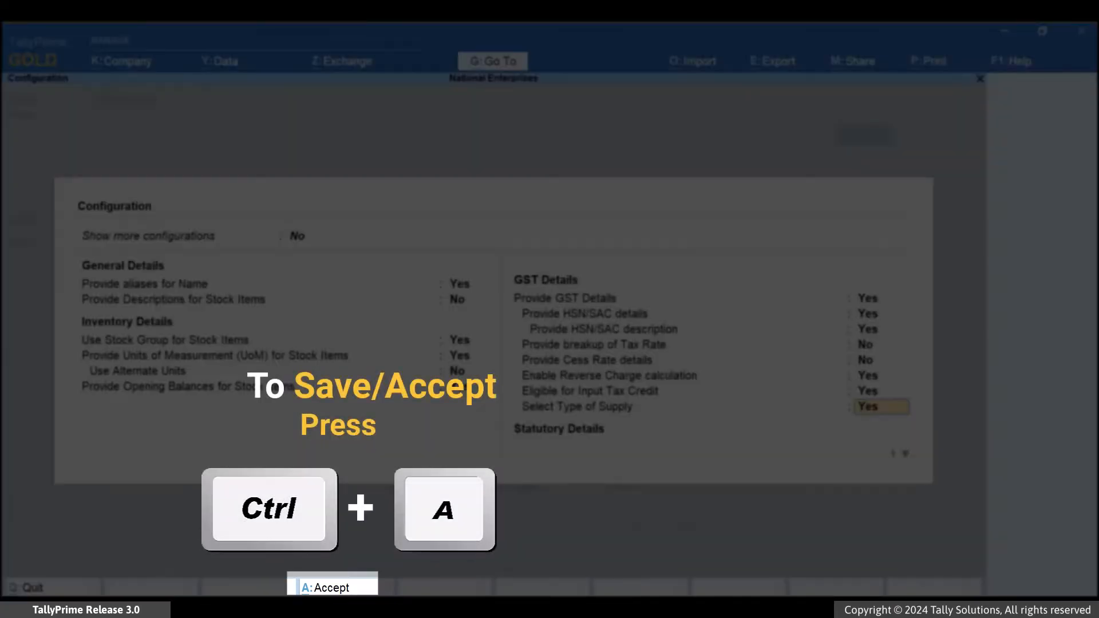
Accept the stock item configuration and set Applicable for Reverse Charge to Yes for Raw Cotton.
key(ctrl+a)
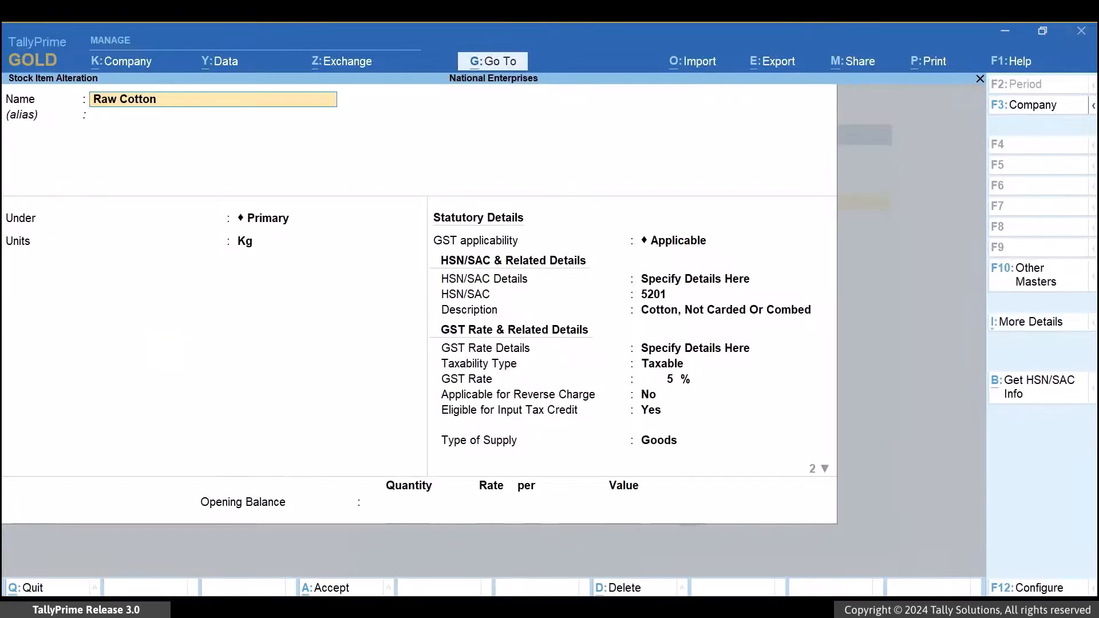
key(Return)
key(Return)
key(Return)
key(Return)
key(Return)
key(Return)
key(Return)
key(Return)
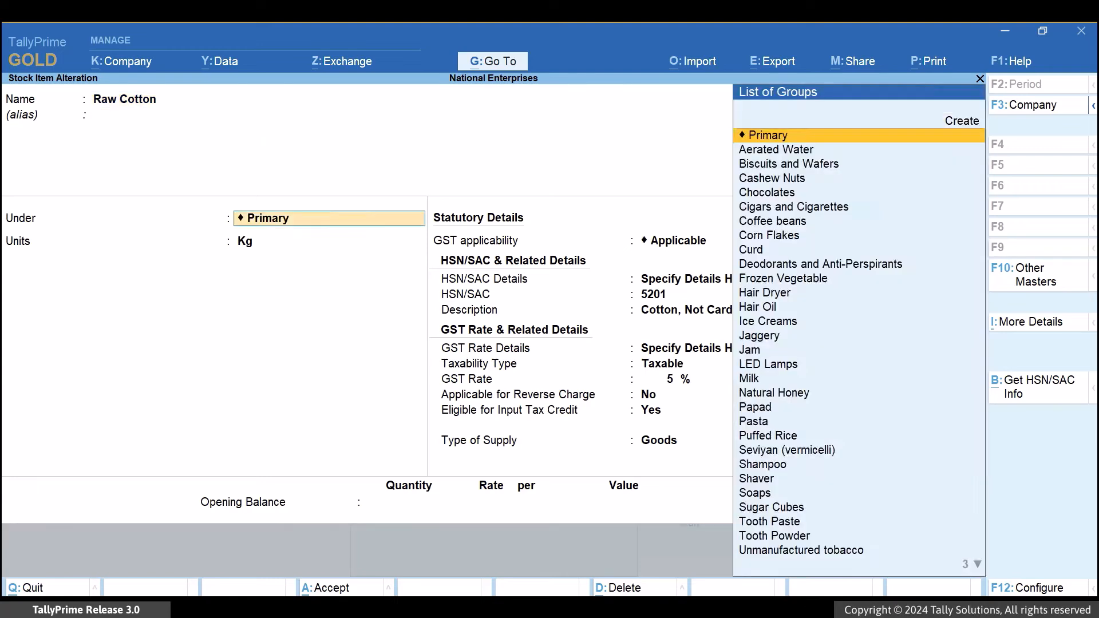
key(Return)
key(Return)
key(Return)
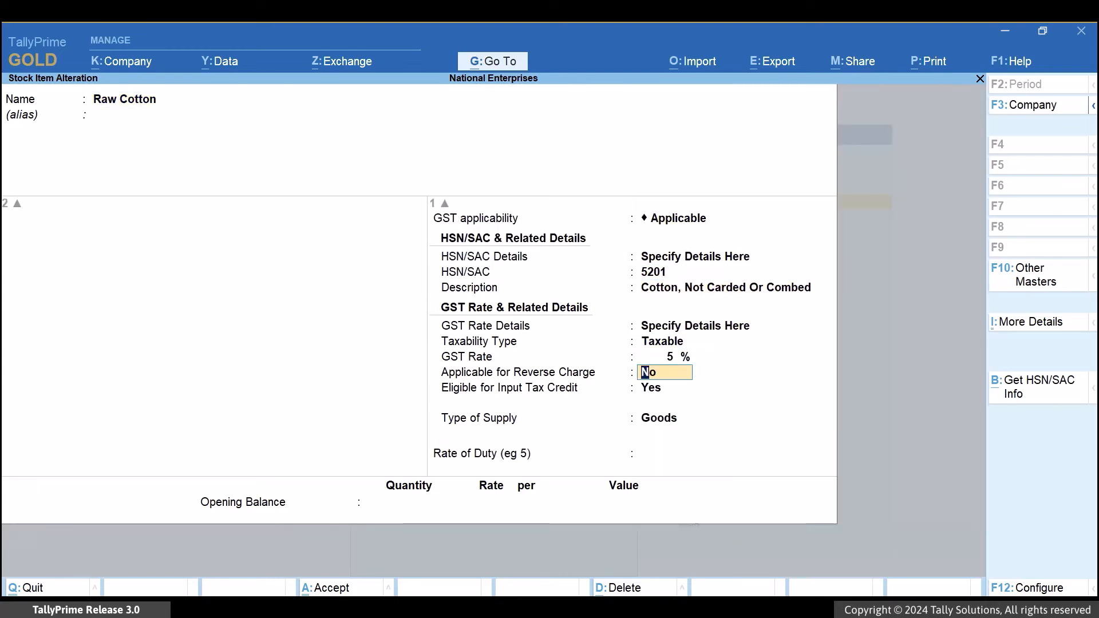
text(Yes)
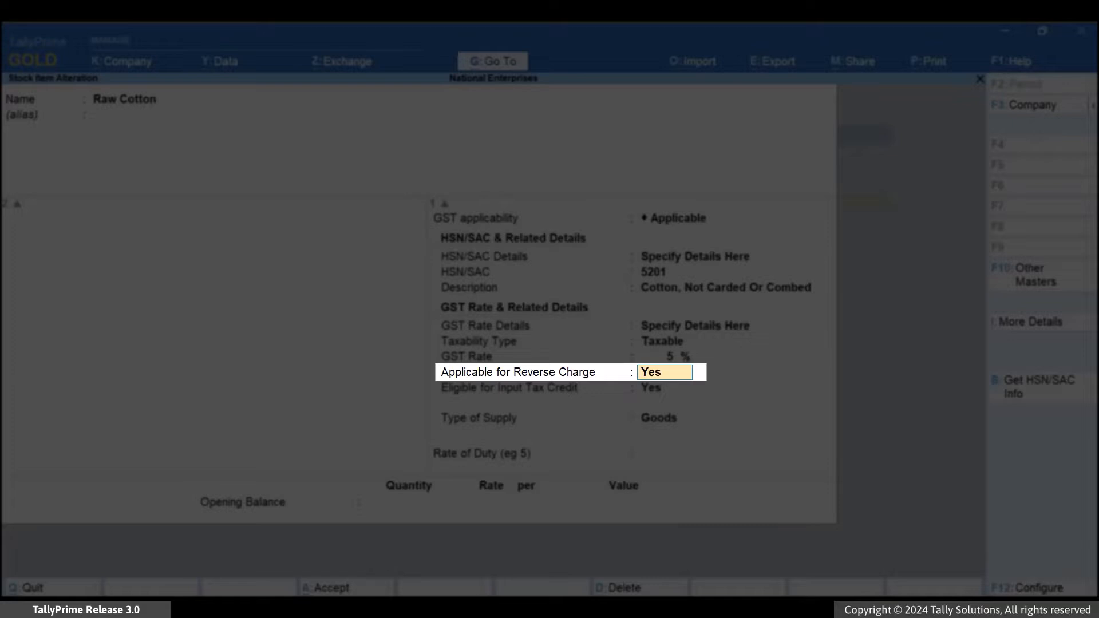
key(Return)
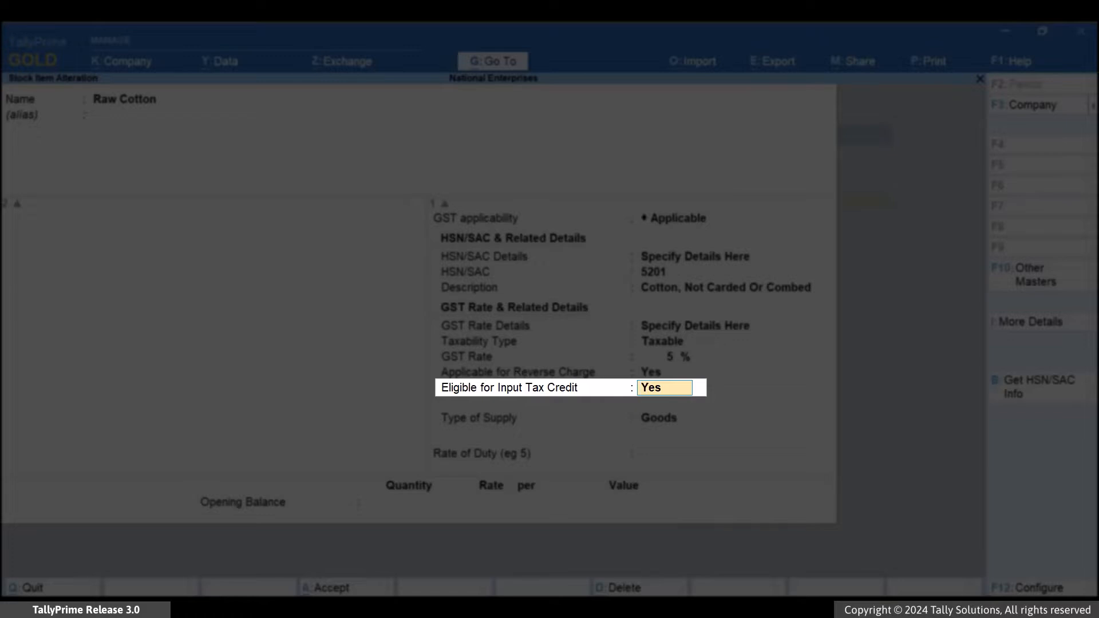
Keep Raw Cotton eligible for input tax credit, enter 1.4 as the new effective date, and save the stock item.
key(Return)
key(Return)
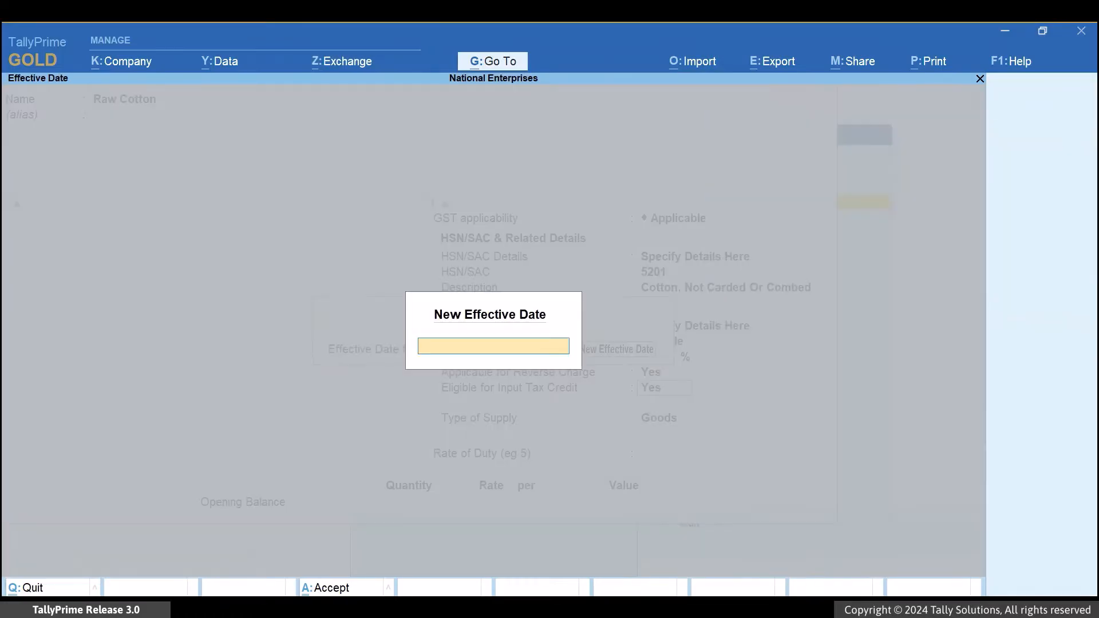
text(1.4)
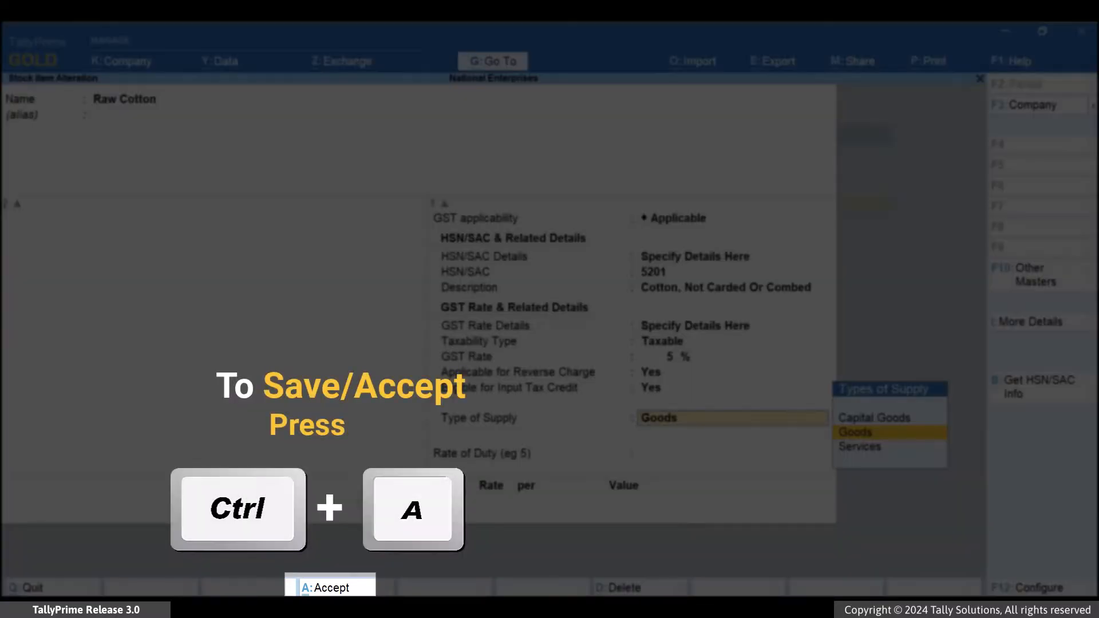
key(ctrl+a)
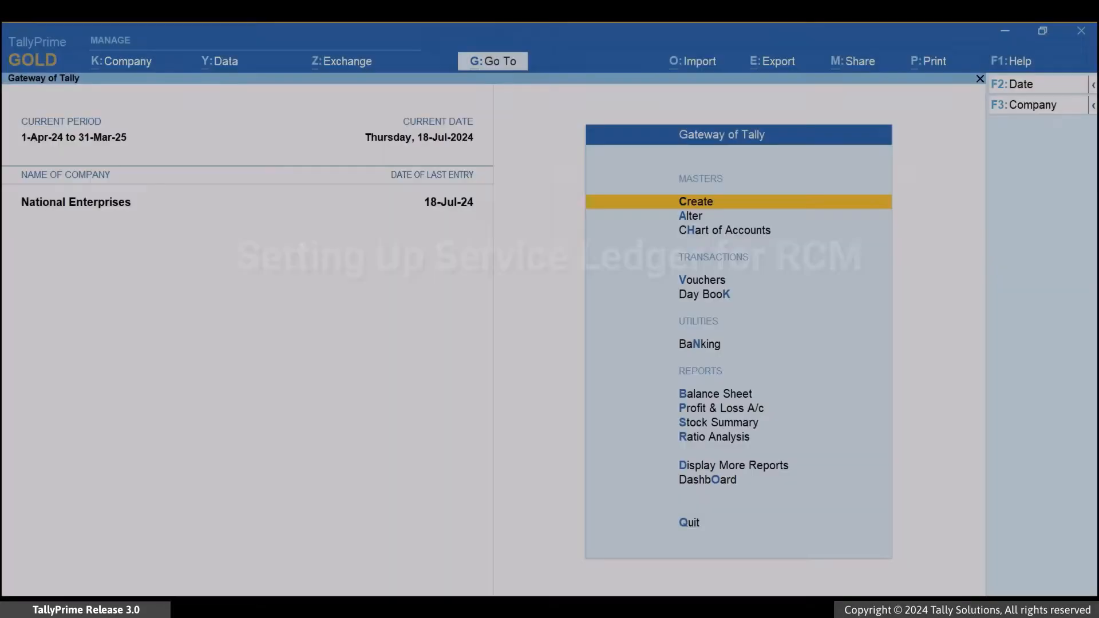
Open the Sponsorship ledger for alteration.
key(alt)
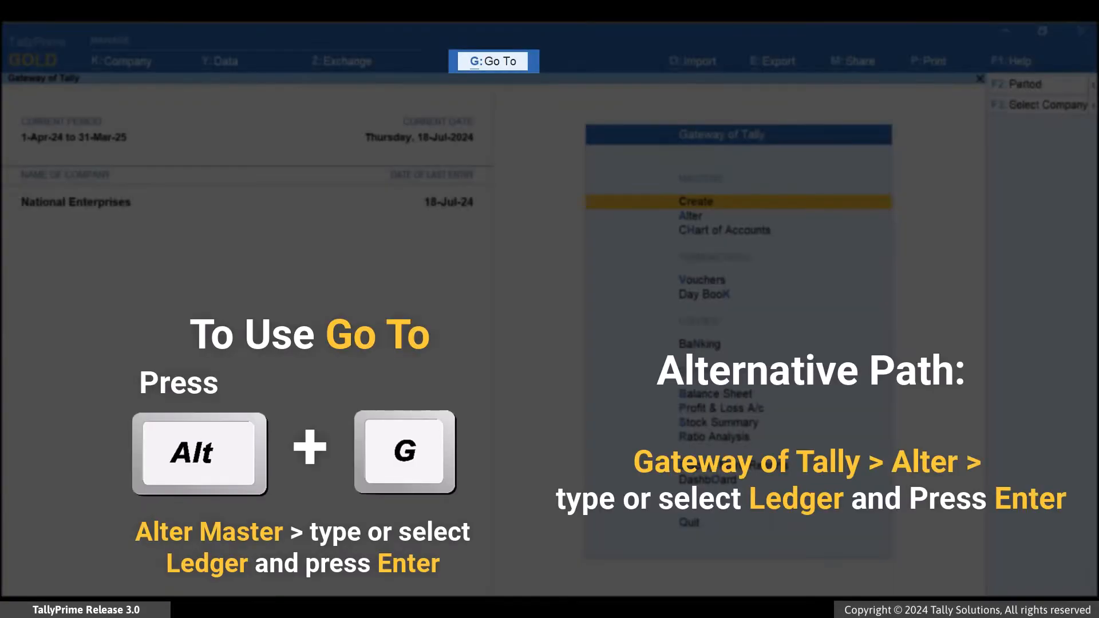
key(alt+g)
key(Up)
key(Up)
key(Up)
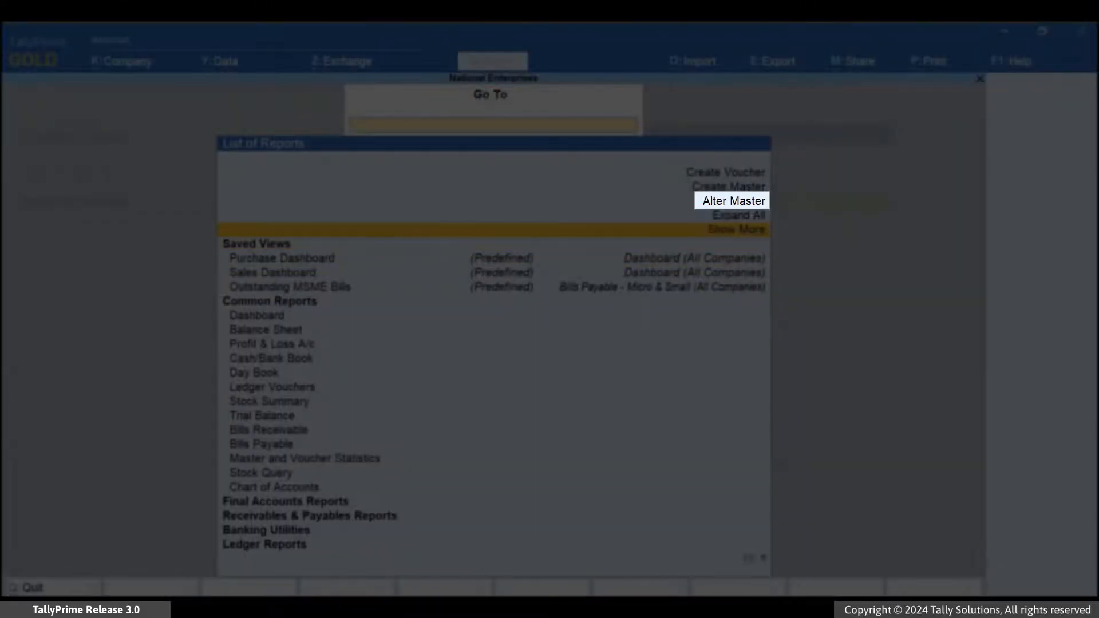
key(Return)
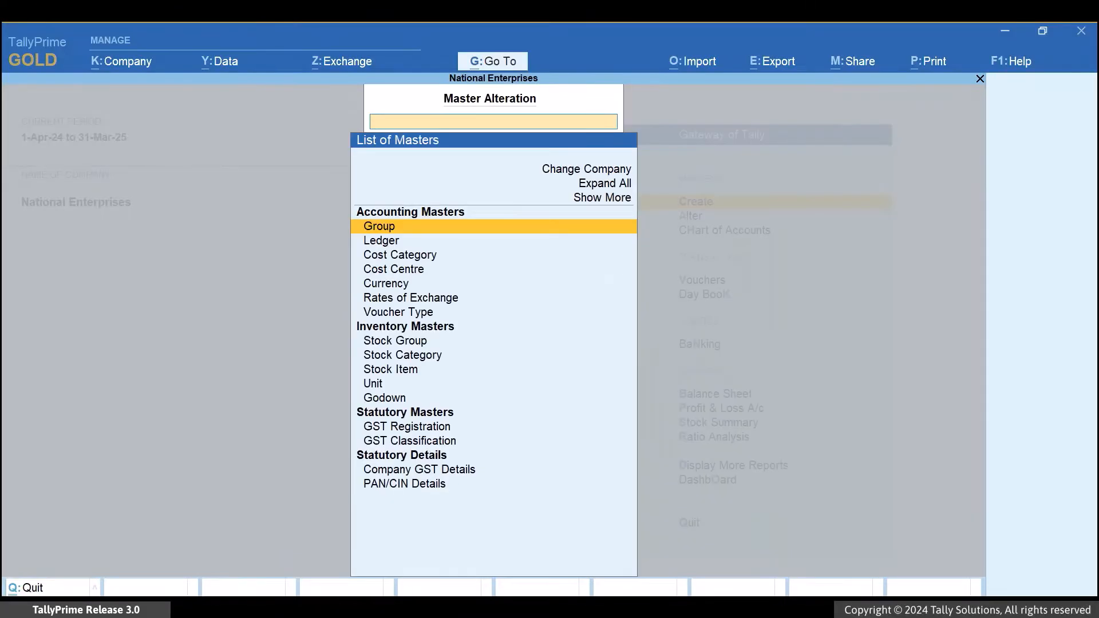
text(Led)
key(Return)
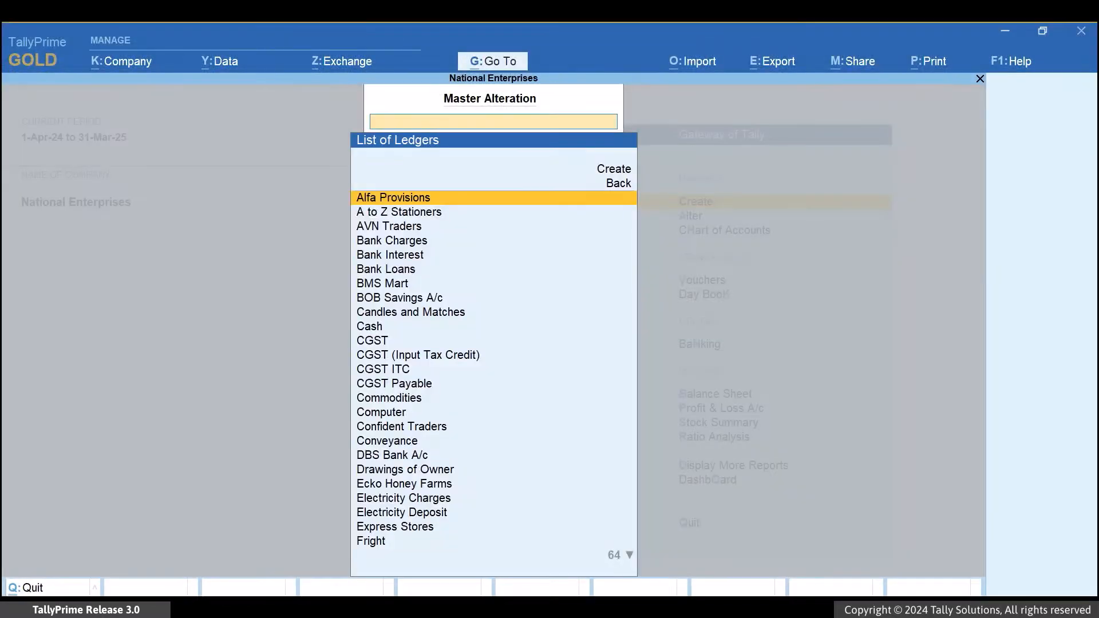
text(Spo)
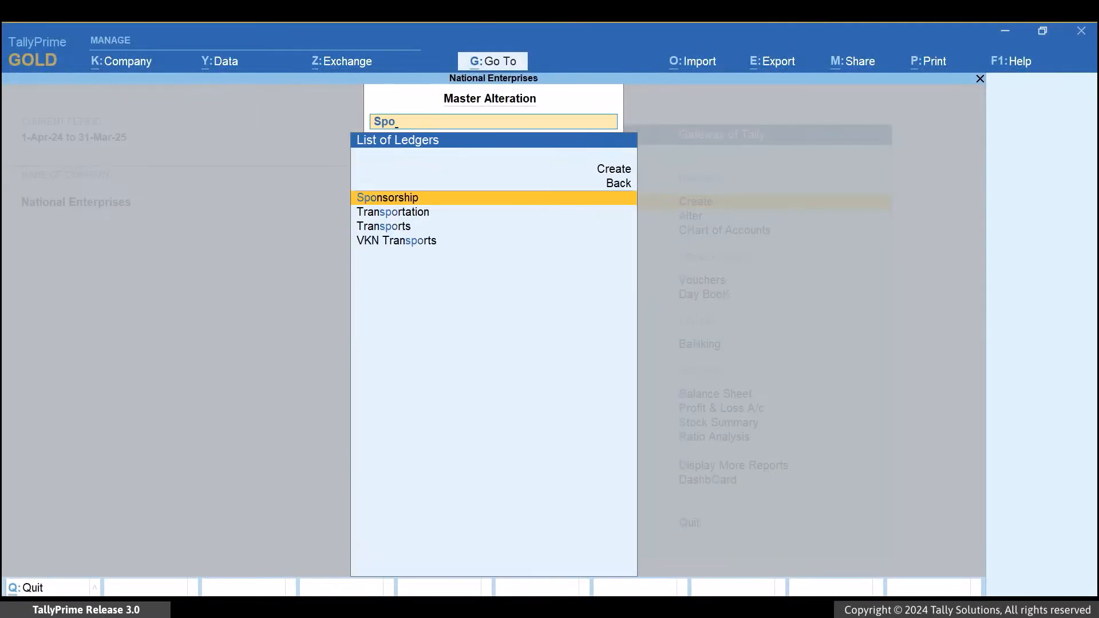
key(Return)
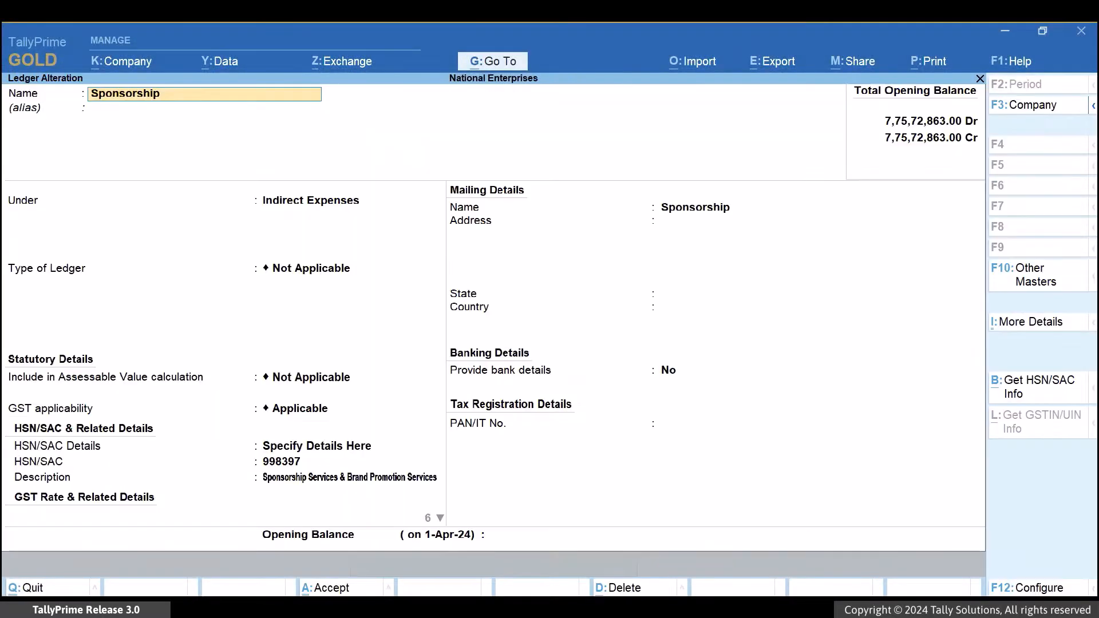
Configure the ledger with Enable Reverse Charge calculation, Eligible for Input Tax Credit and Select Type of Supply set to Yes.
key(F12)
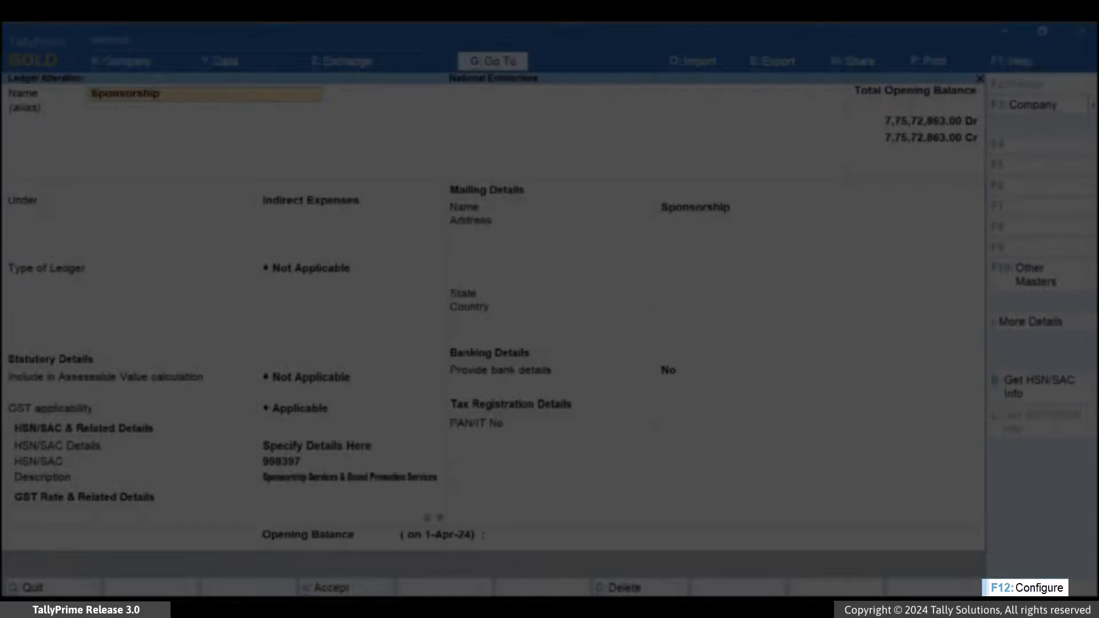
key(Down)
key(Down)
key(Down)
key(Down)
key(Down)
key(Down)
key(Down)
key(Down)
key(Down)
key(Down)
key(Down)
key(Down)
key(Down)
key(Down)
key(Down)
key(Down)
key(Down)
key(Down)
key(Down)
key(Down)
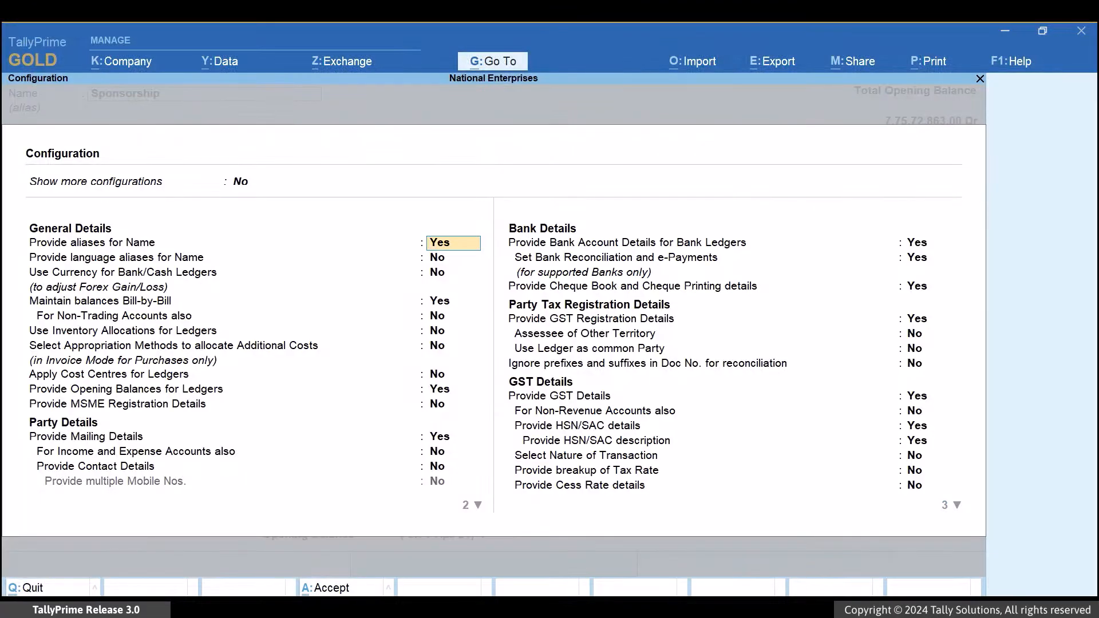
key(Down)
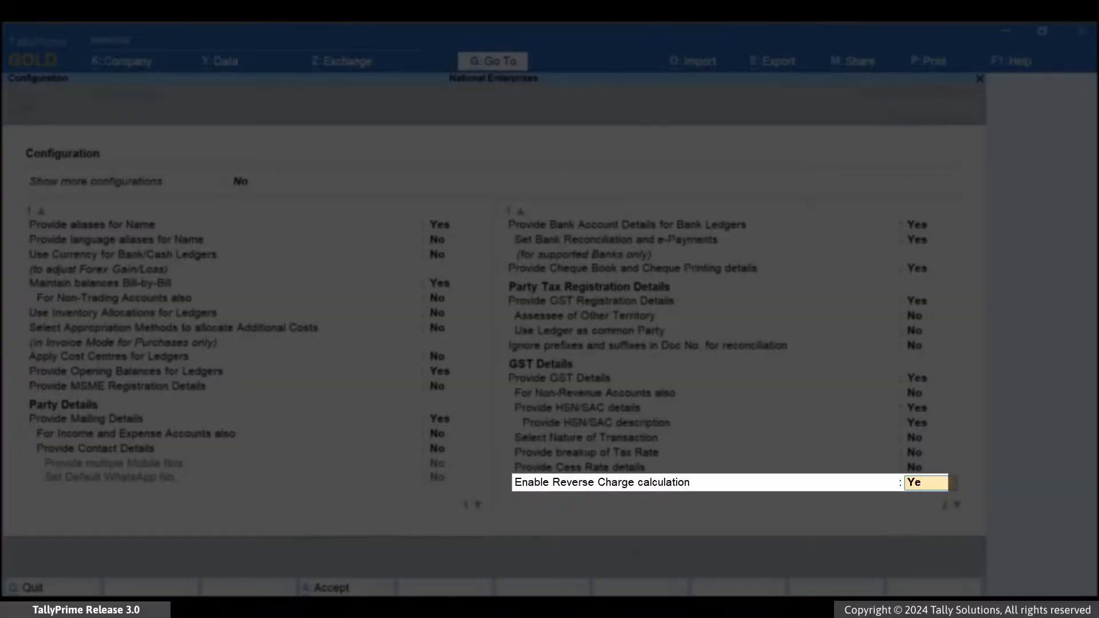
key(Down)
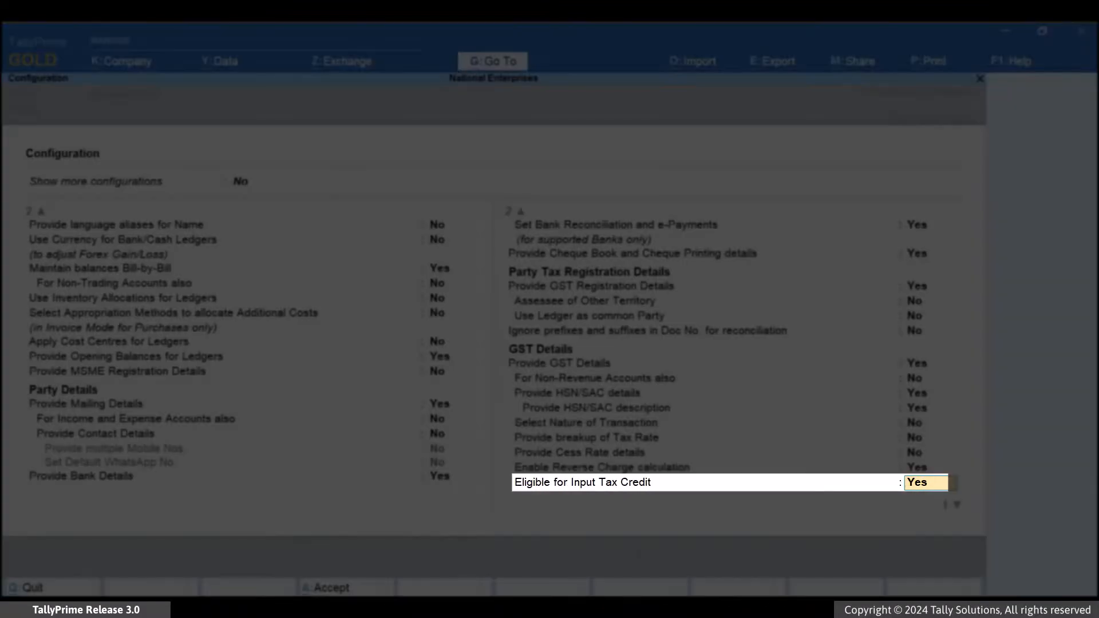
text(y)
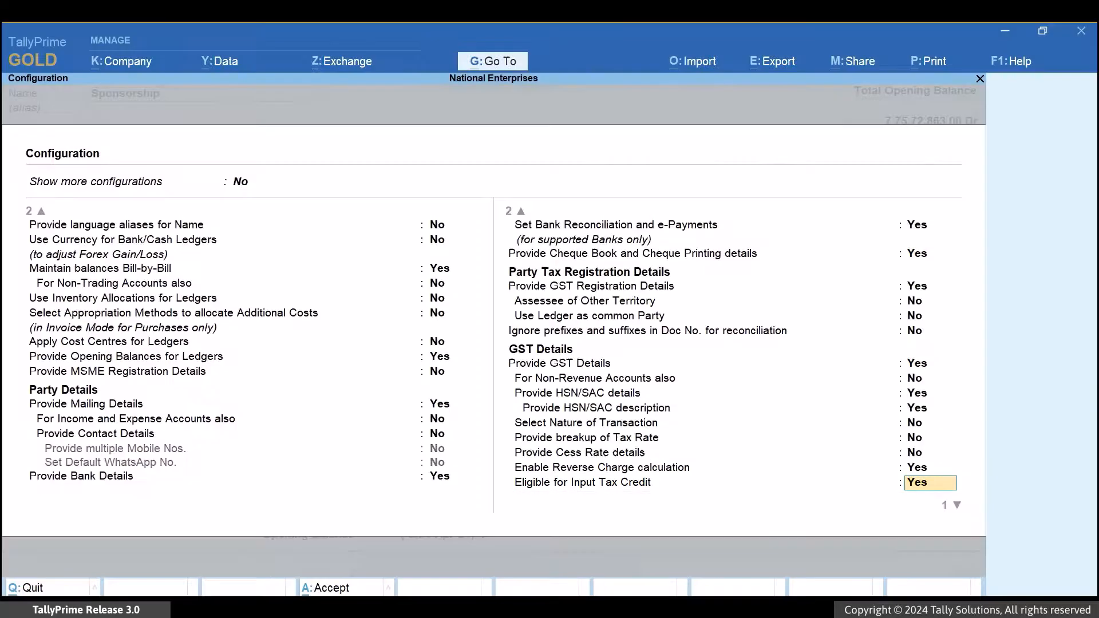
key(Return)
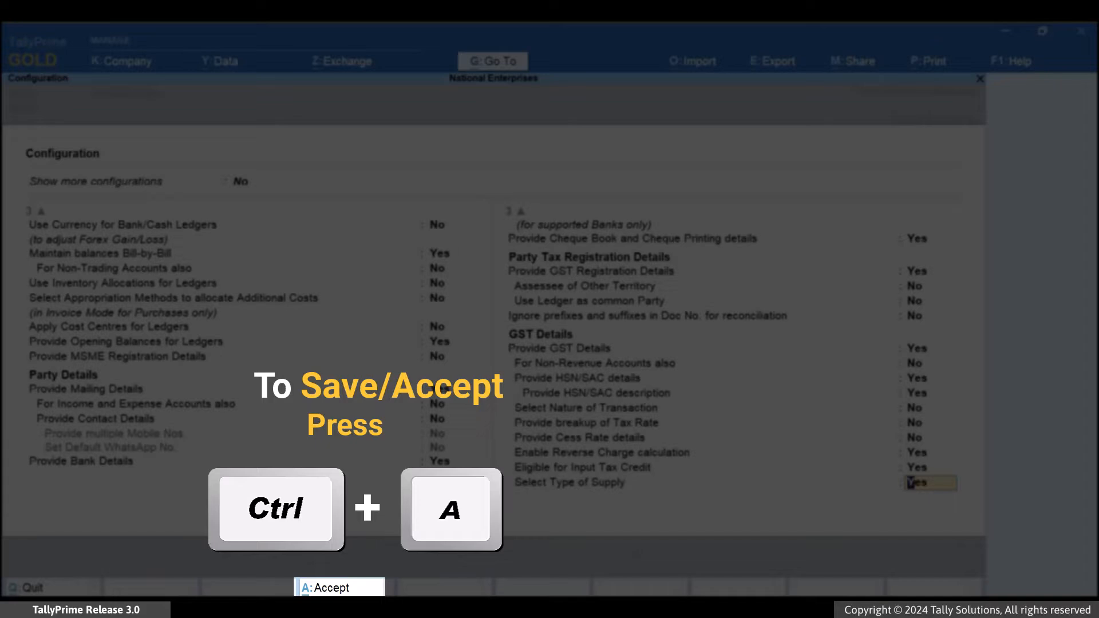
key(ctrl+a)
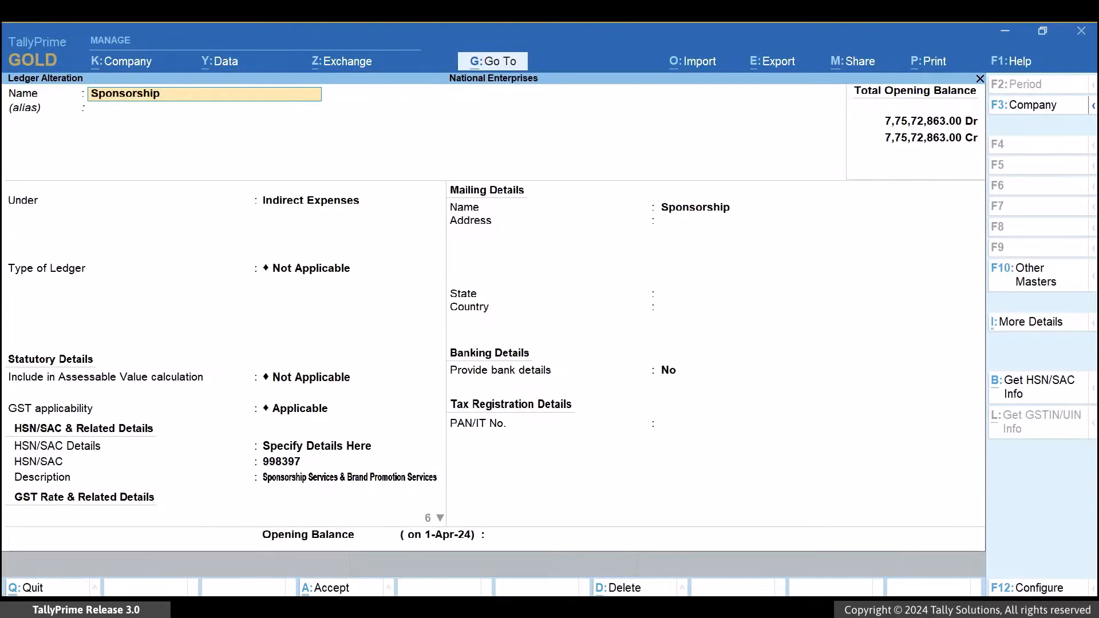
Set Applicable for Reverse Charge and Eligible for Input Tax Credit to Yes in the Sponsorship ledger's GST rate details.
key(Return)
key(Return)
key(Return)
key(Return)
key(Return)
key(Return)
key(Return)
key(Return)
key(Return)
key(Return)
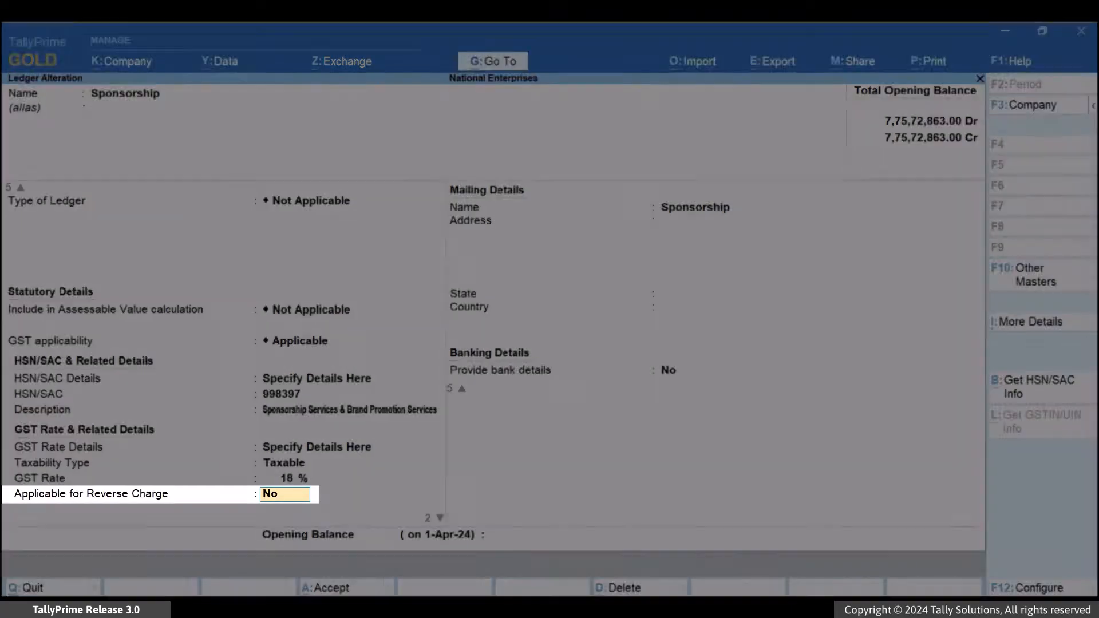
text(Y)
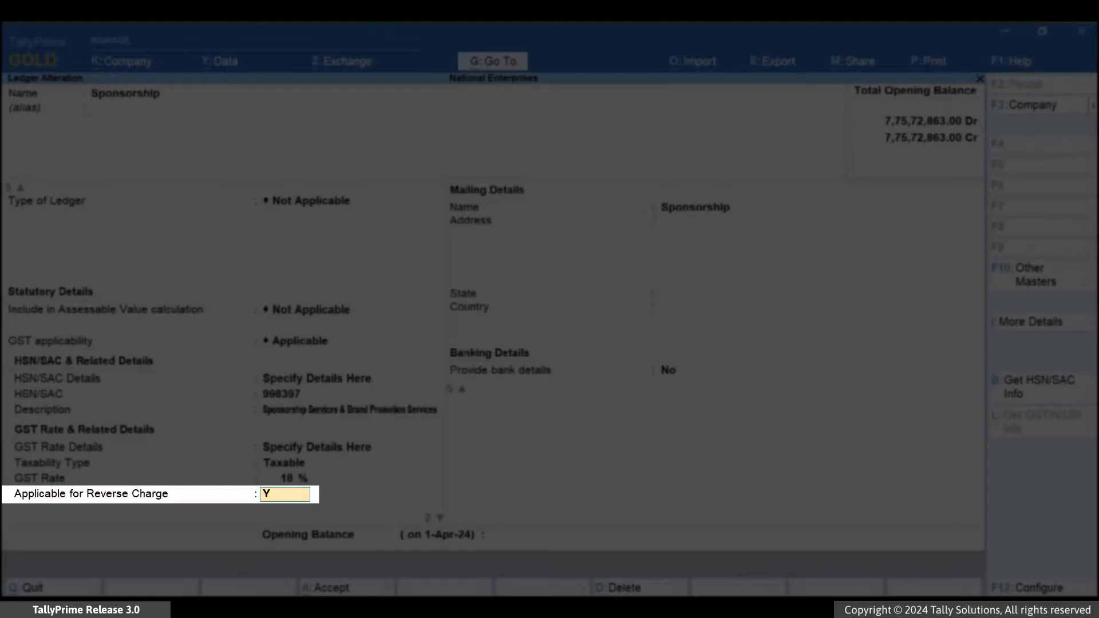
text(es)
key(Return)
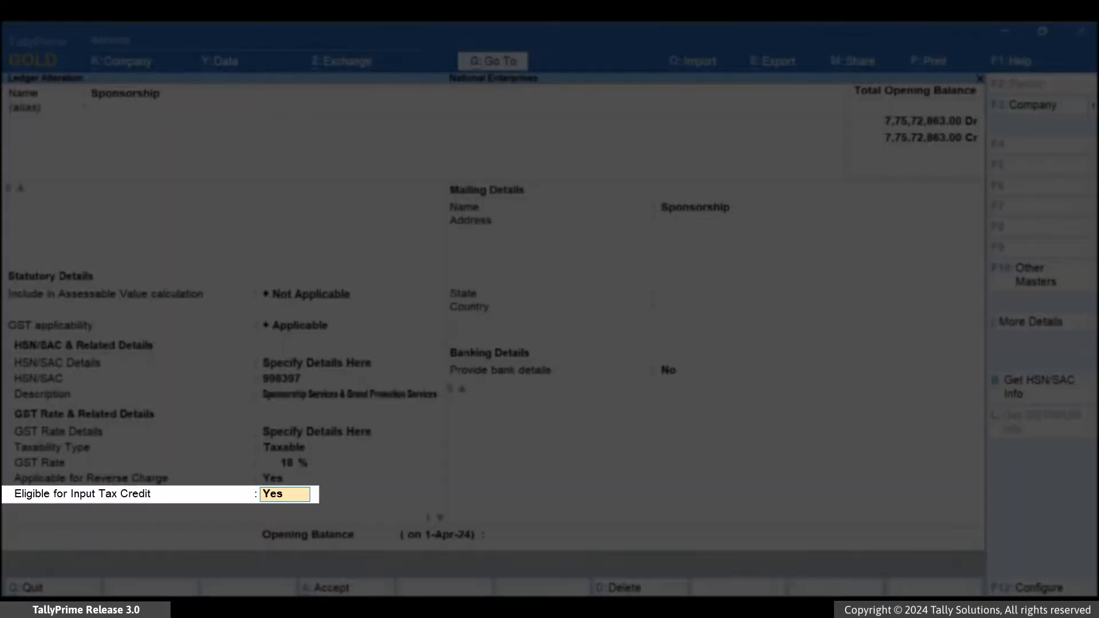
text(Yes)
key(Return)
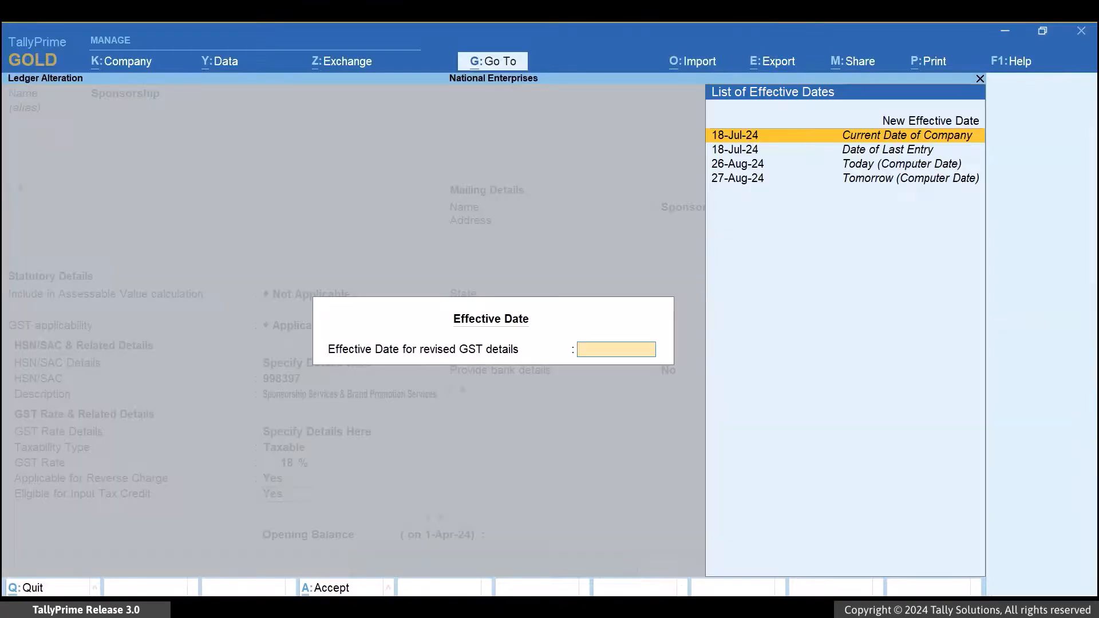
Enter 1.4 as the new effective date for the revised GST details and save the Sponsorship ledger.
key(Up)
key(Return)
text(1.4)
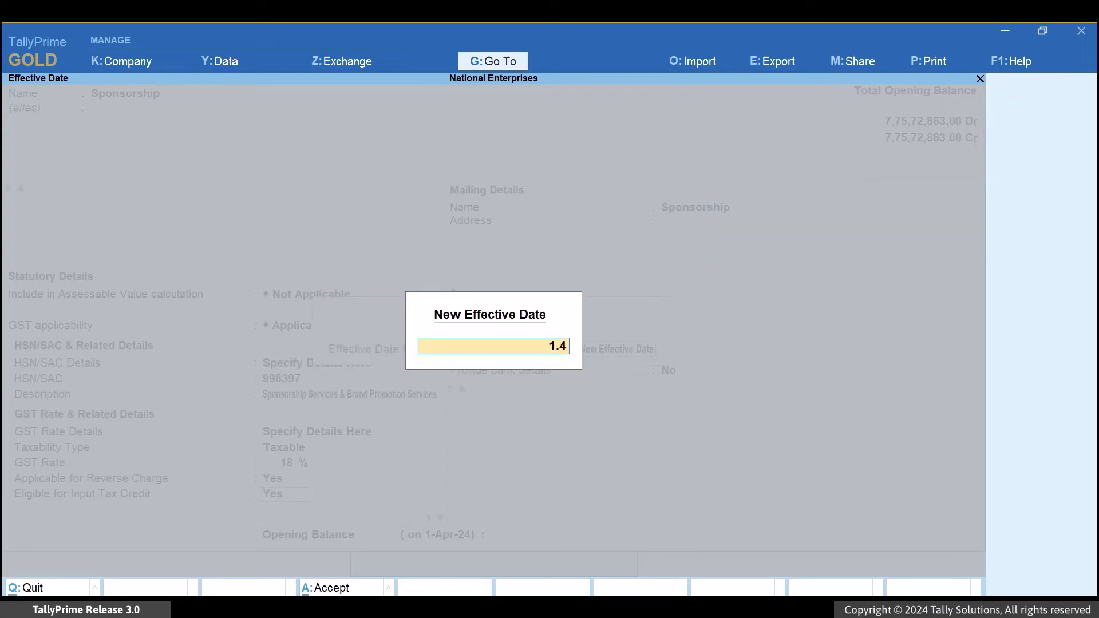
key(Return)
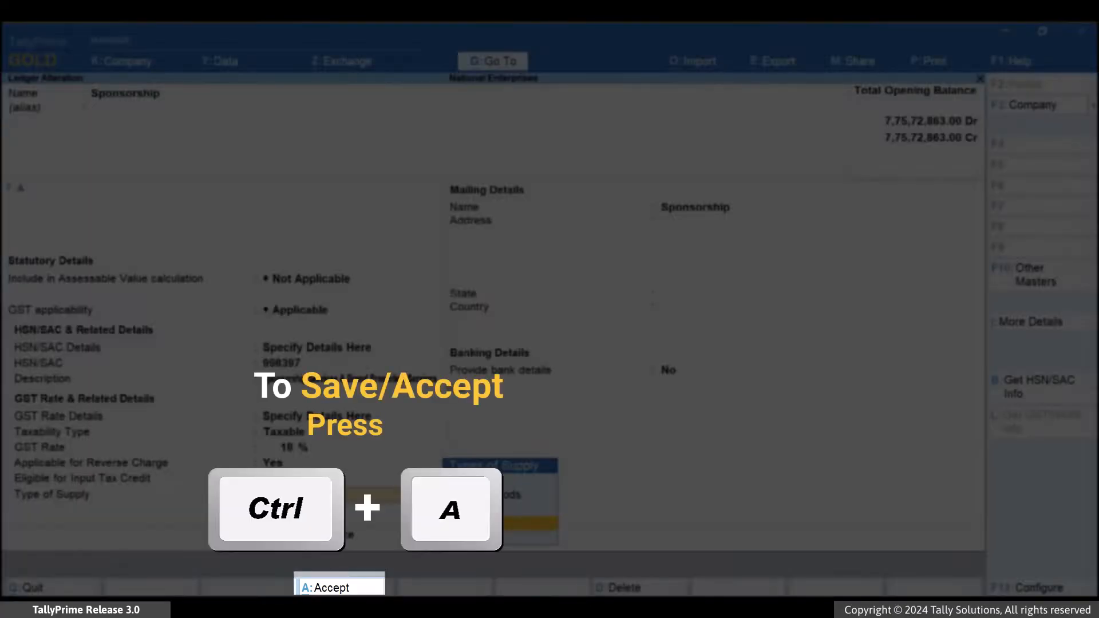
key(ctrl+a)
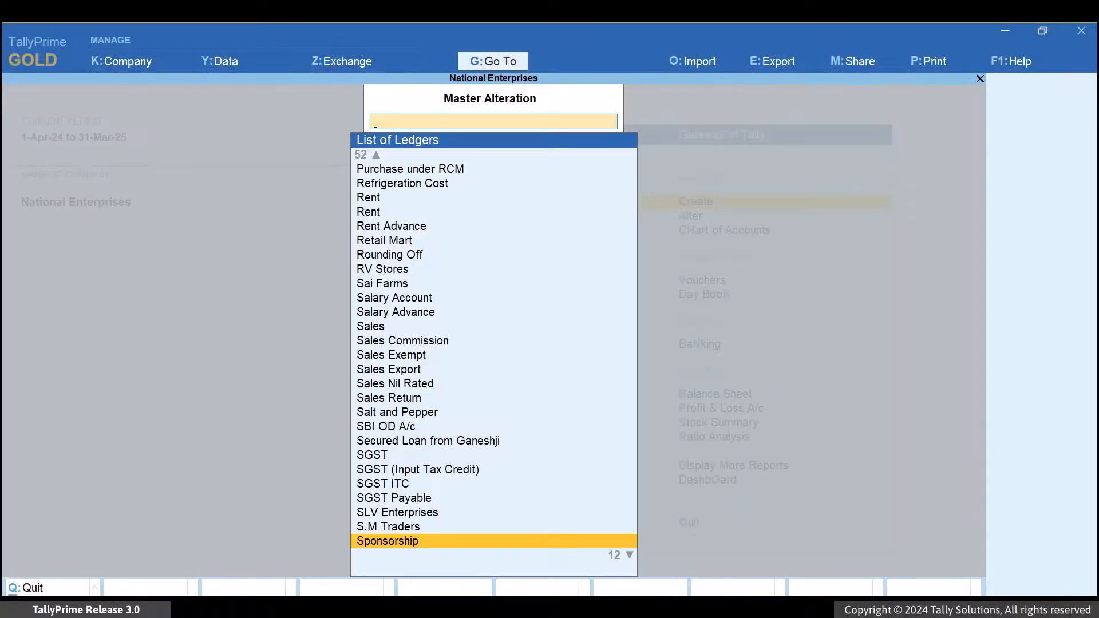
key(BackSpace)
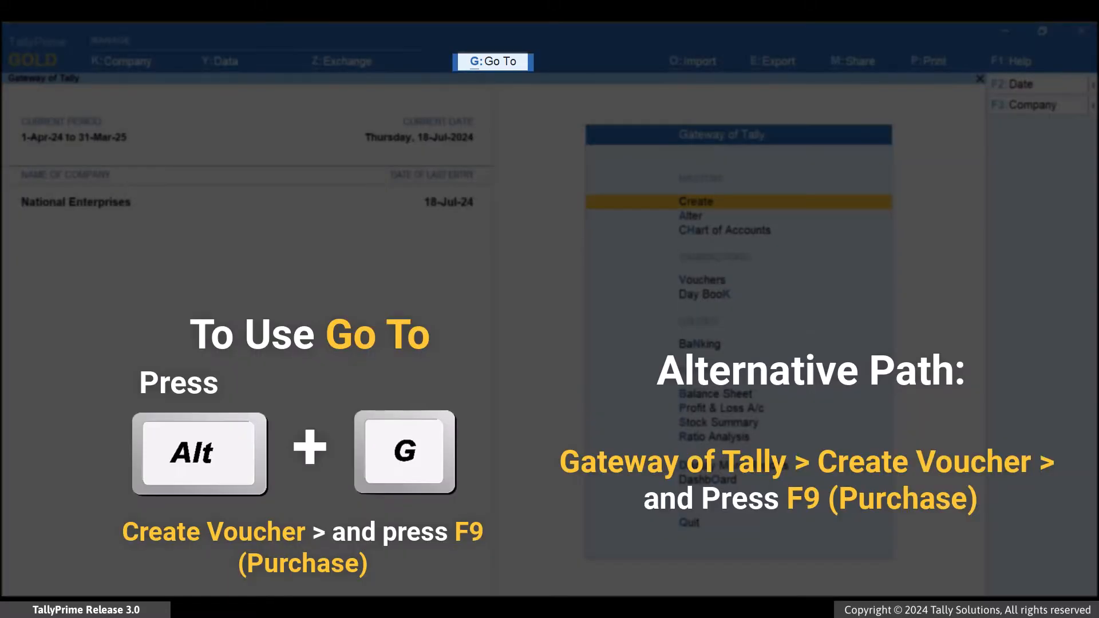
Start a new purchase voucher and date it 19-Jul-24.
key(alt+g)
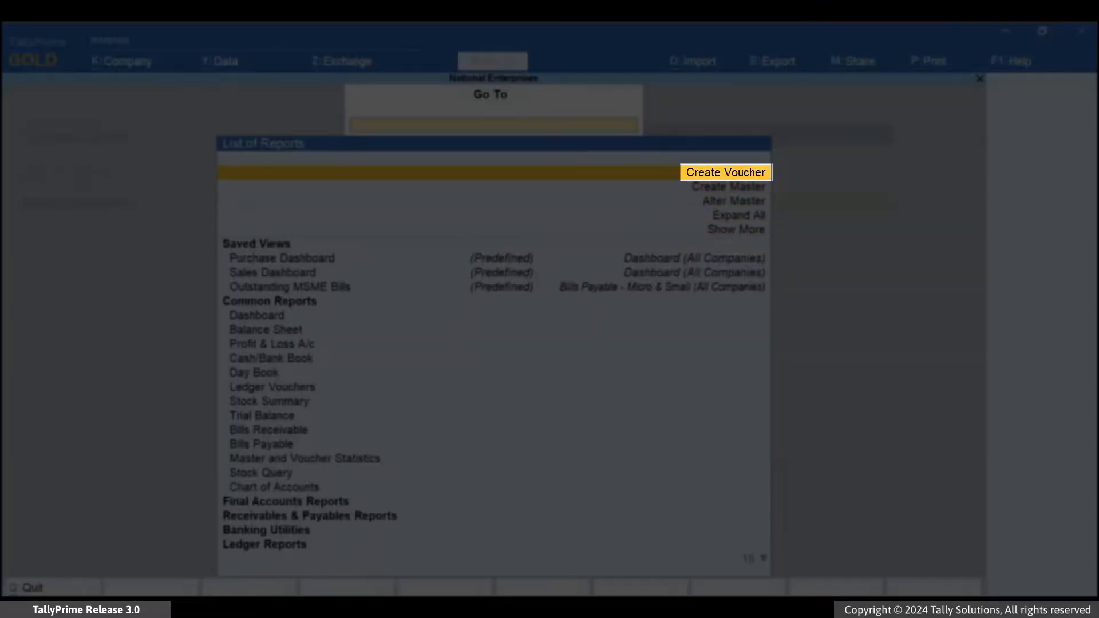
key(Return)
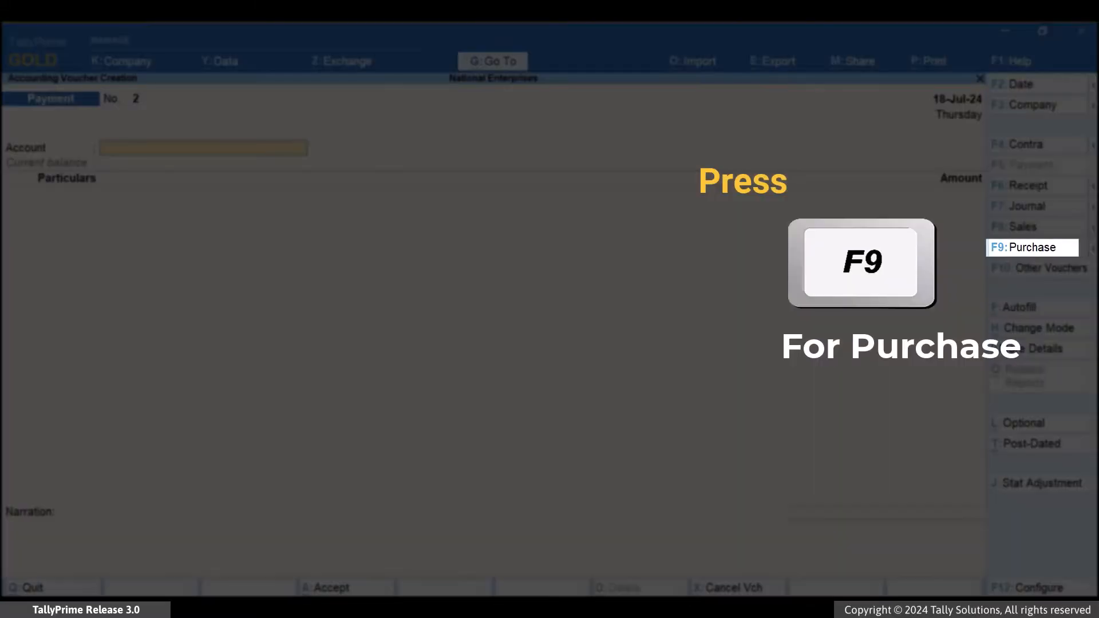
key(F9)
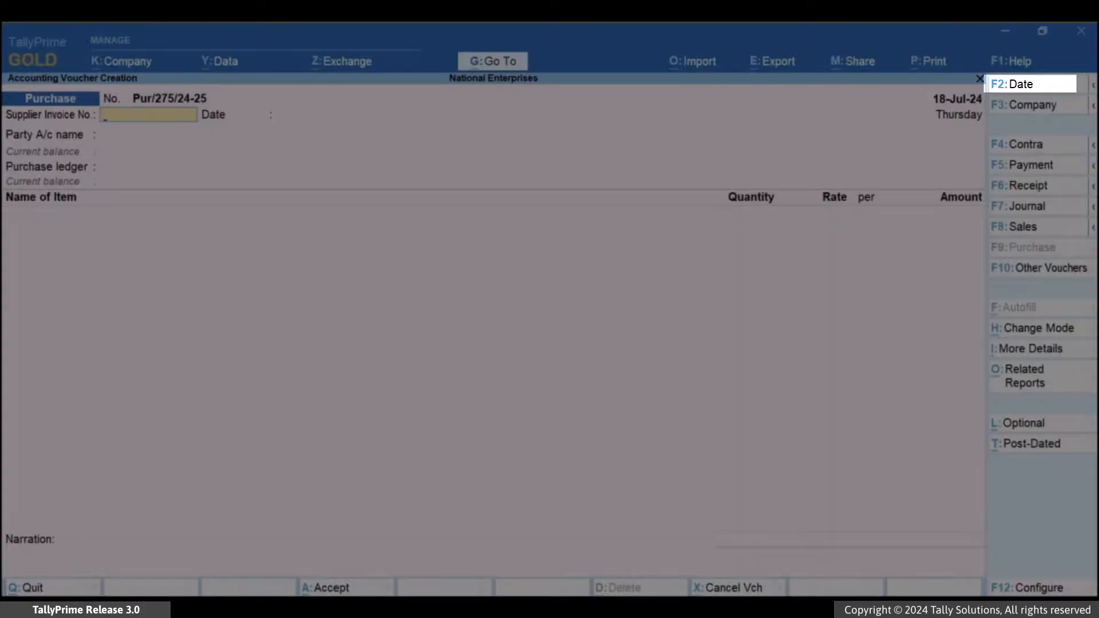
key(F2)
key(Return)
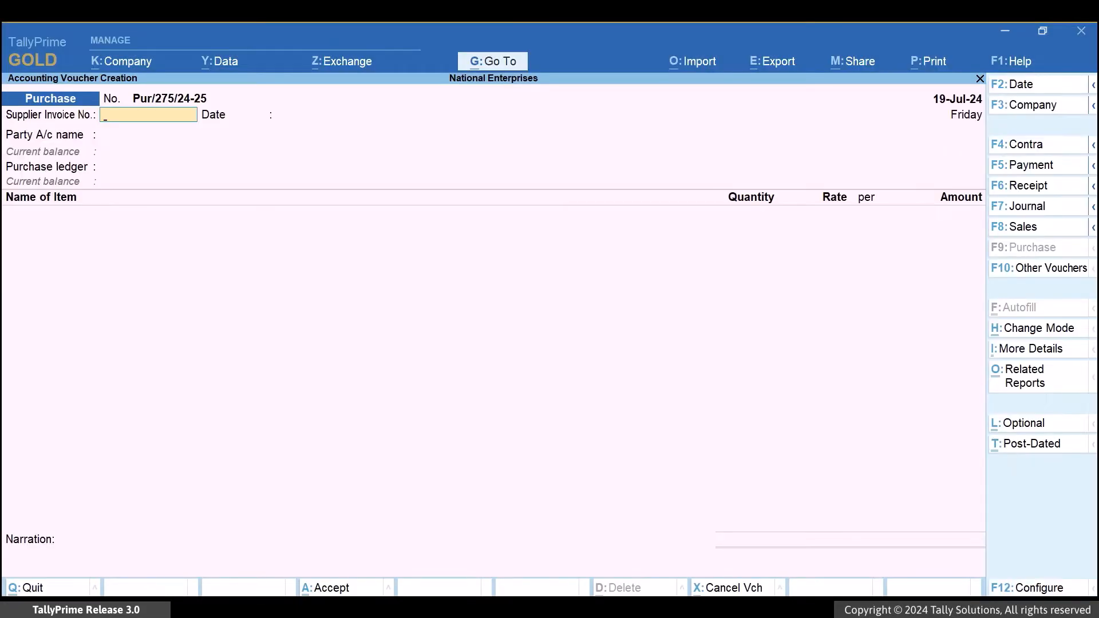
Enter supplier invoice number P/12/24-25 with the invoice date 17-Jul-24 in the purchase voucher.
text(P/12/24-25)
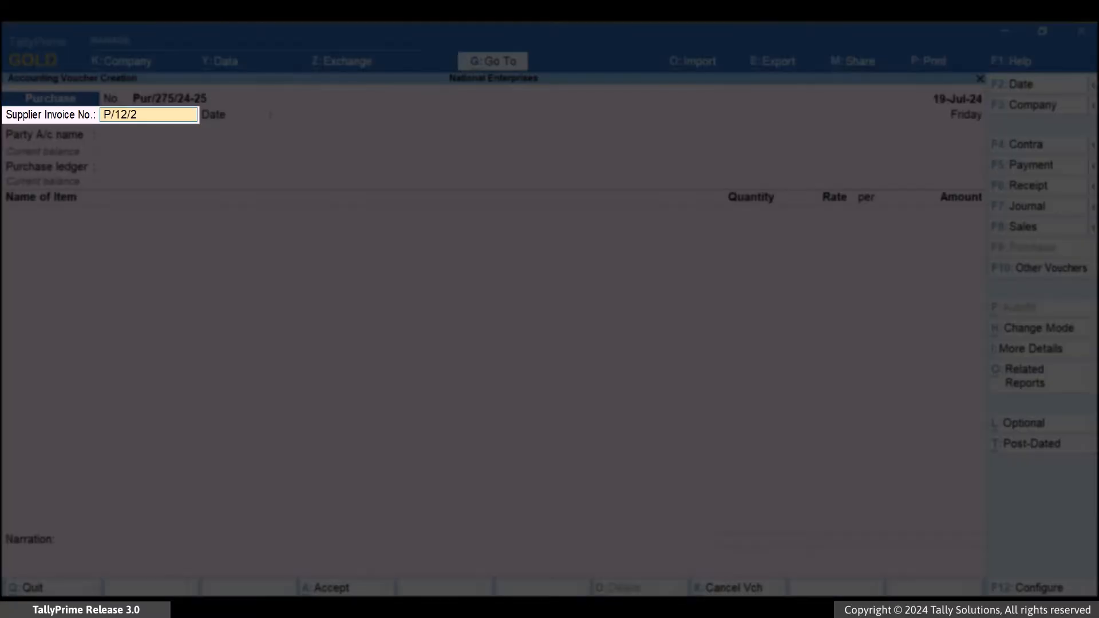
key(Return)
text(17-7)
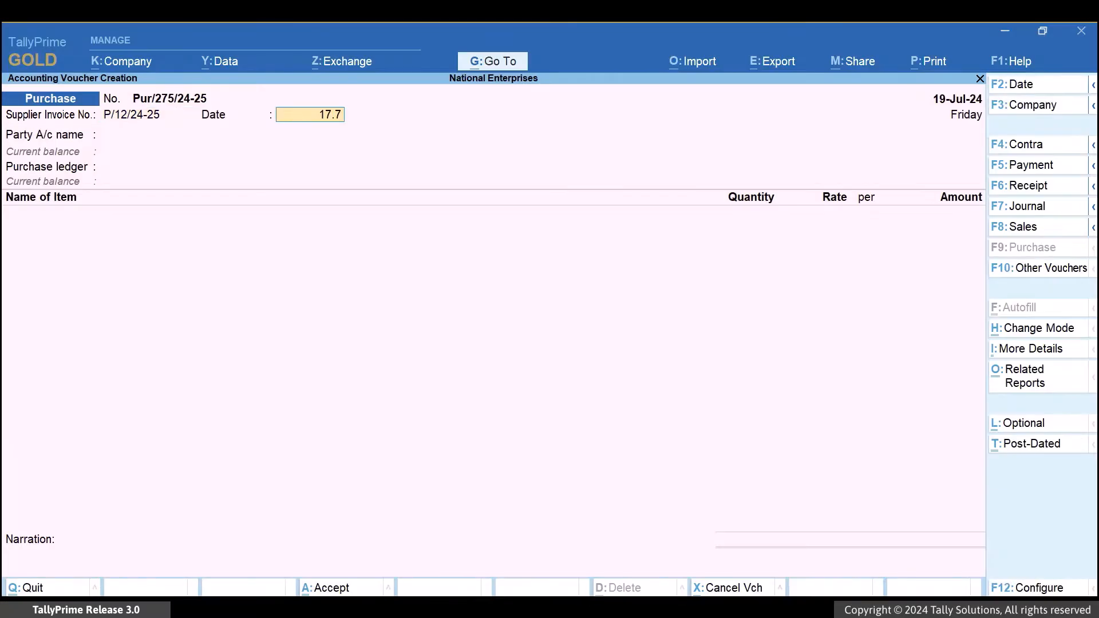
key(Return)
Set the voucher's party account to Sai Farms and its purchase ledger to Purchase.
text(Sai)
key(Return)
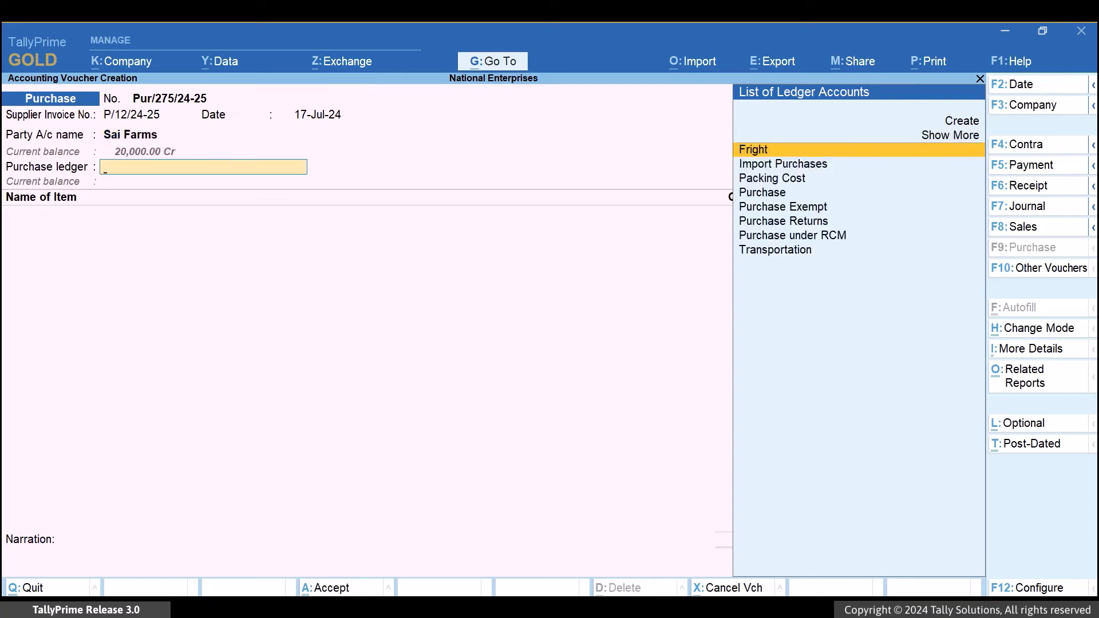
text(Pur)
key(Down)
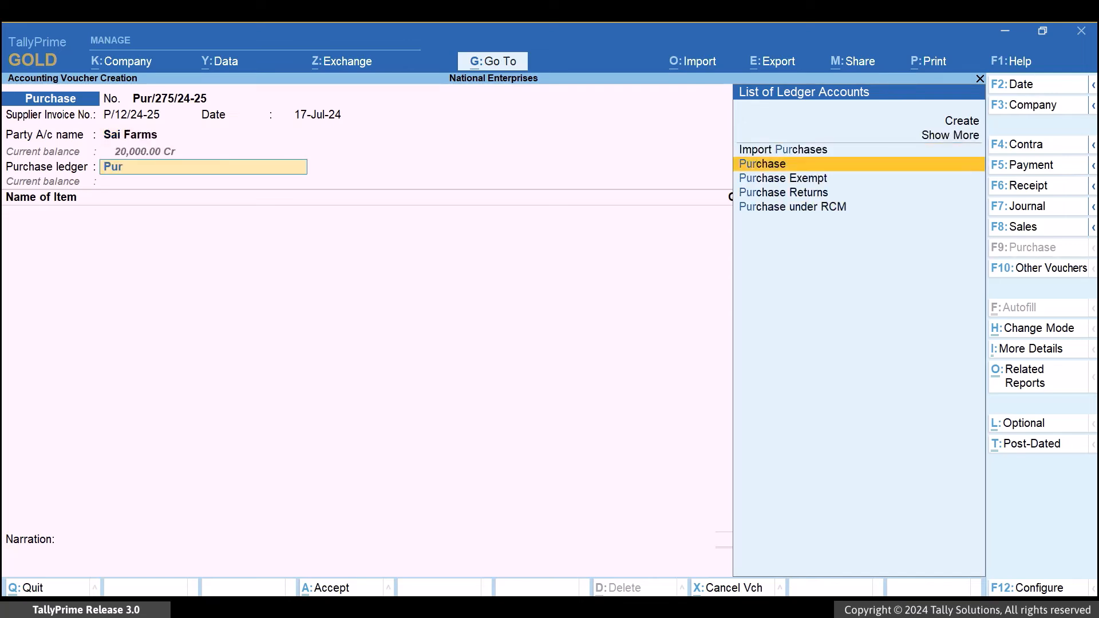
key(Return)
Add the stock item Raw Cotton with a quantity of 100 Kg at a rate of 380 per Kg and end the item list.
text(Ra)
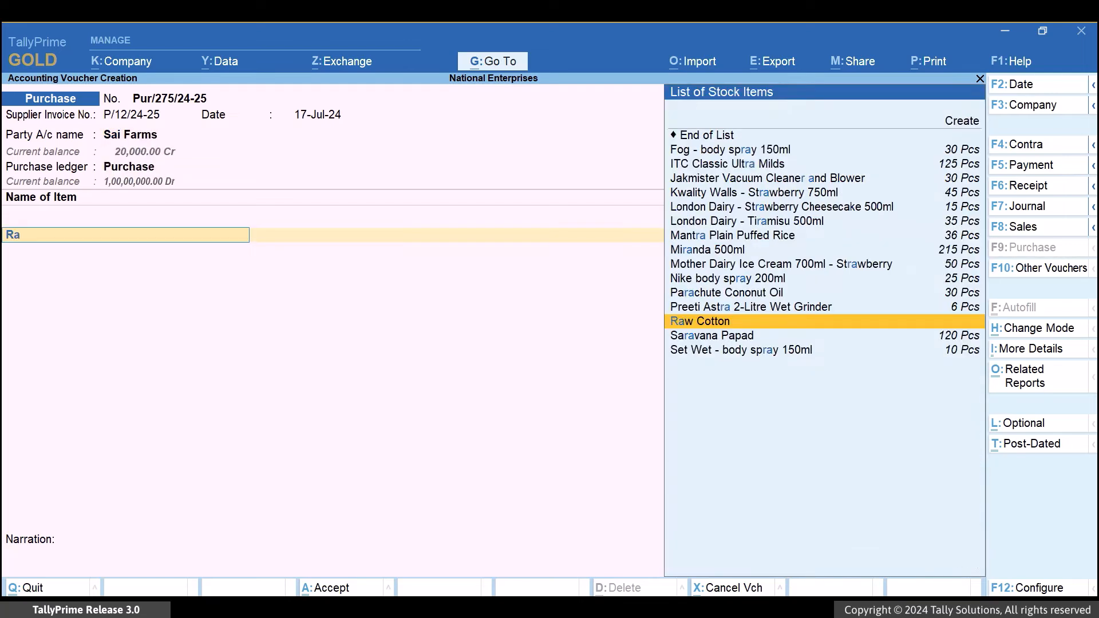
key(Return)
text(1)
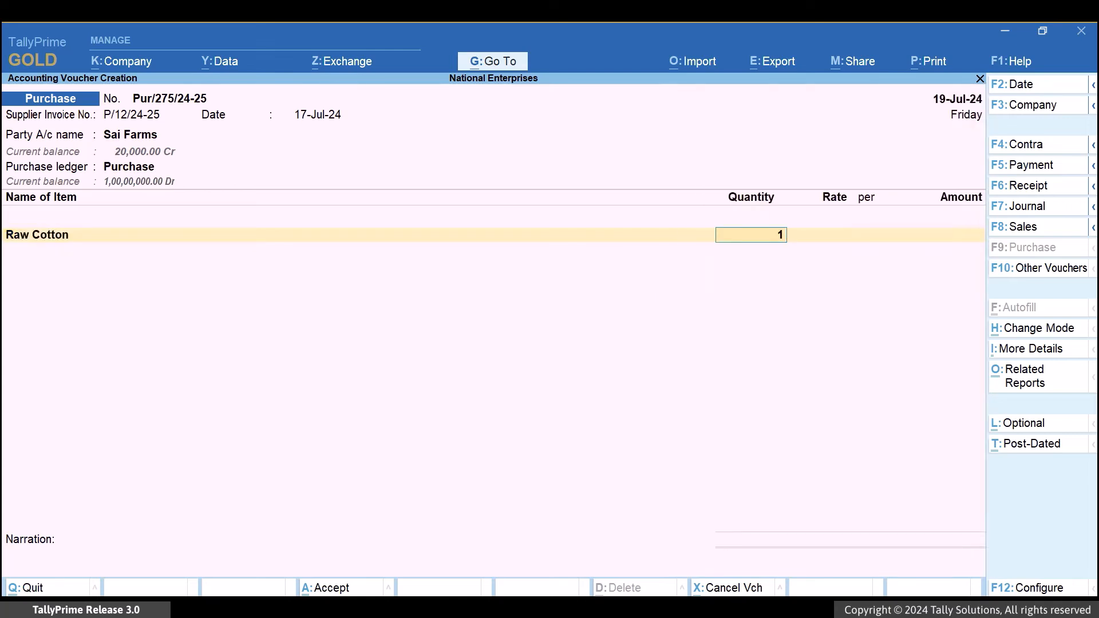
text(00)
key(Return)
text(38)
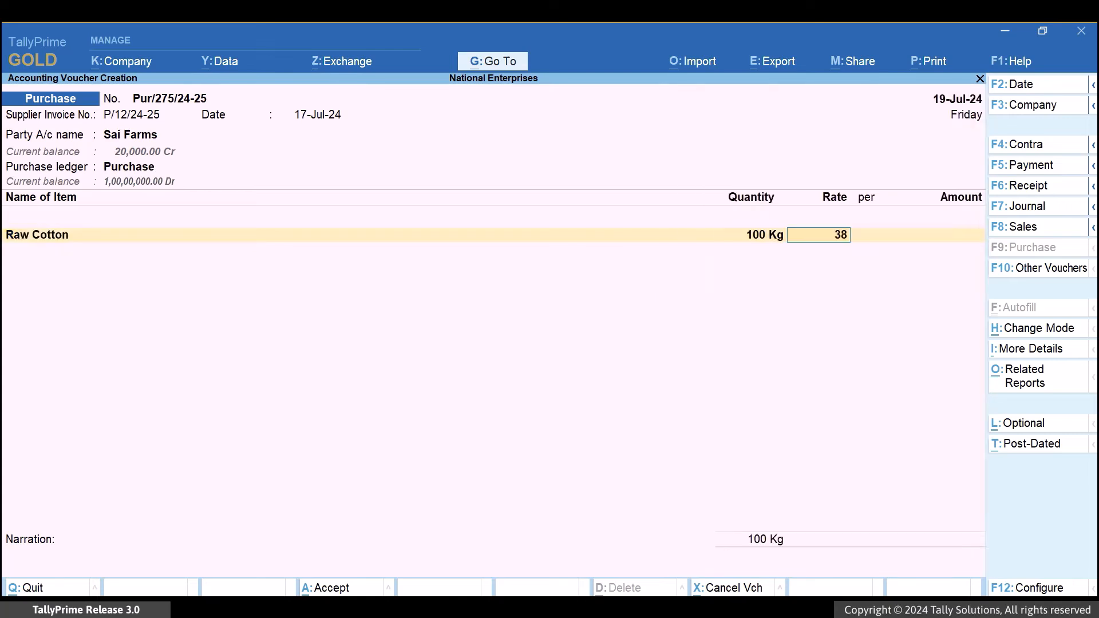
text(0)
key(Return)
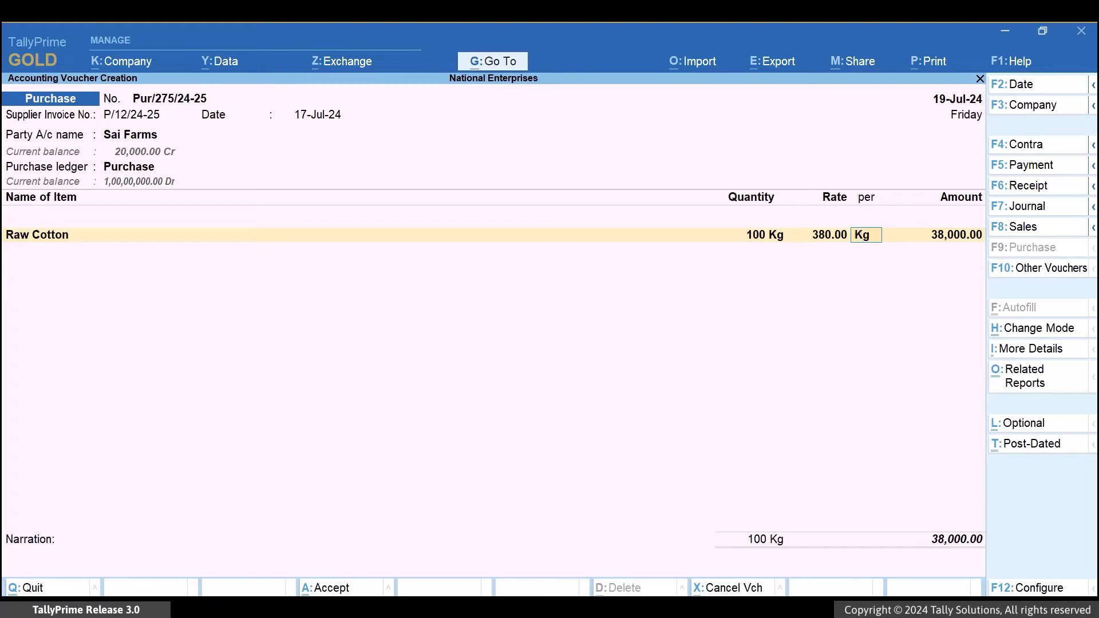
key(Return)
key(Return)
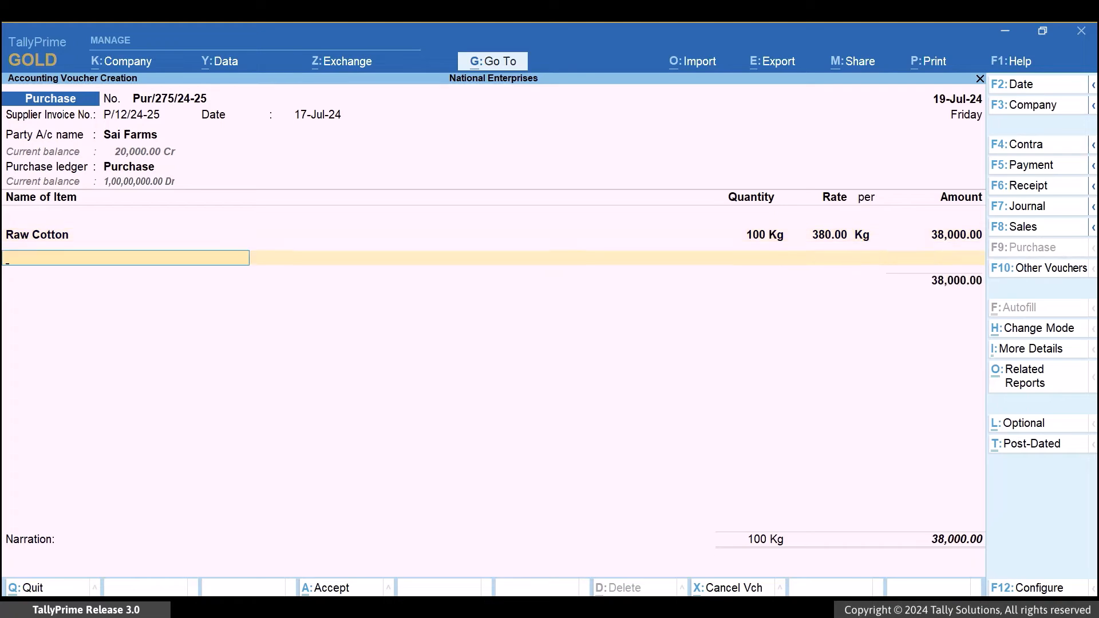
key(Return)
Review the GST tax analysis of the Raw Cotton purchase, save the voucher and leave voucher creation.
key(alt+a)
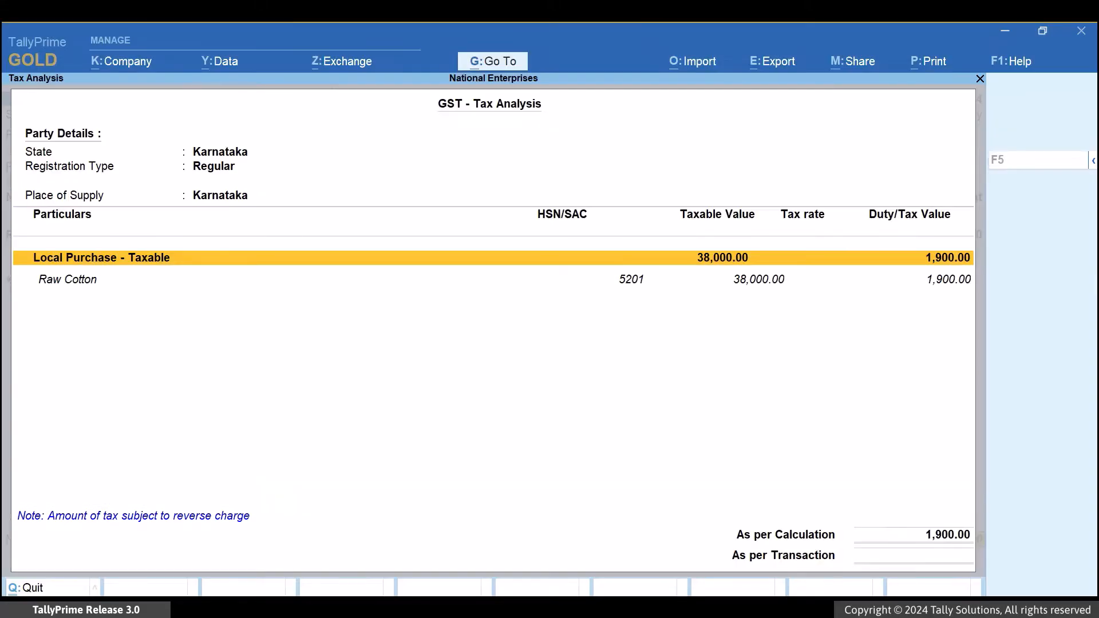
key(Escape)
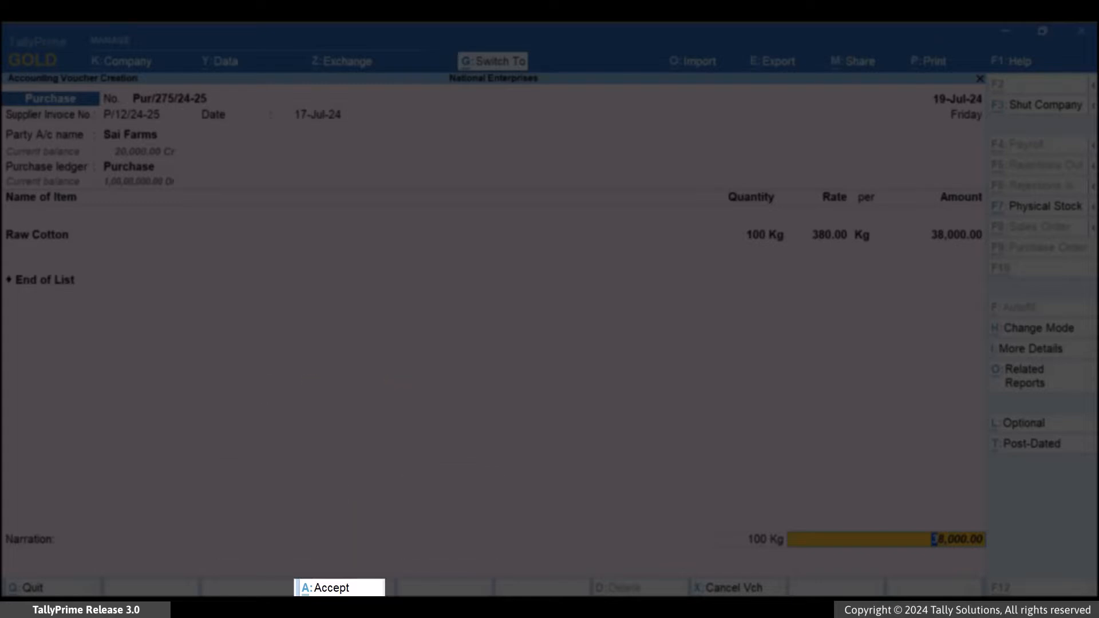
key(ctrl+a)
key(Escape)
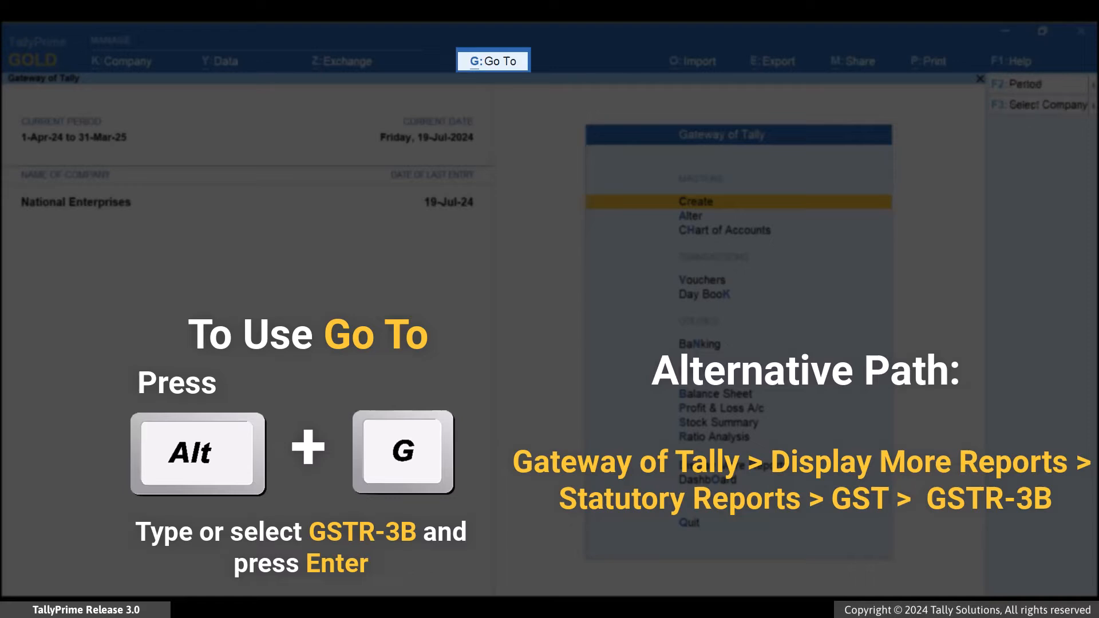
Open the GSTR-3B report and set its period to July 2024.
key(alt+g)
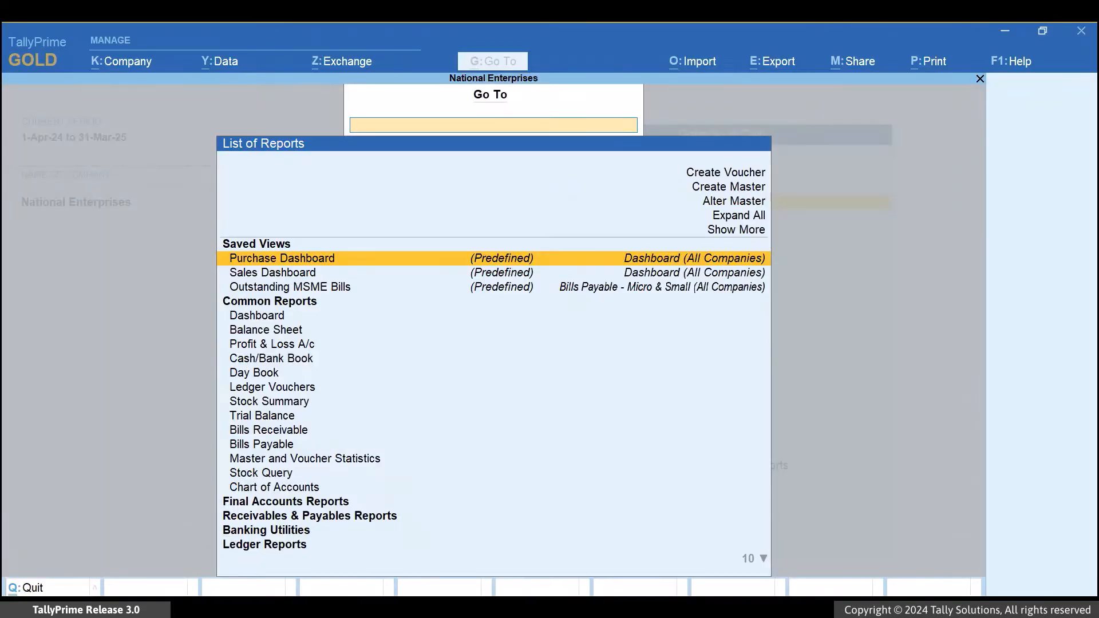
text(3b)
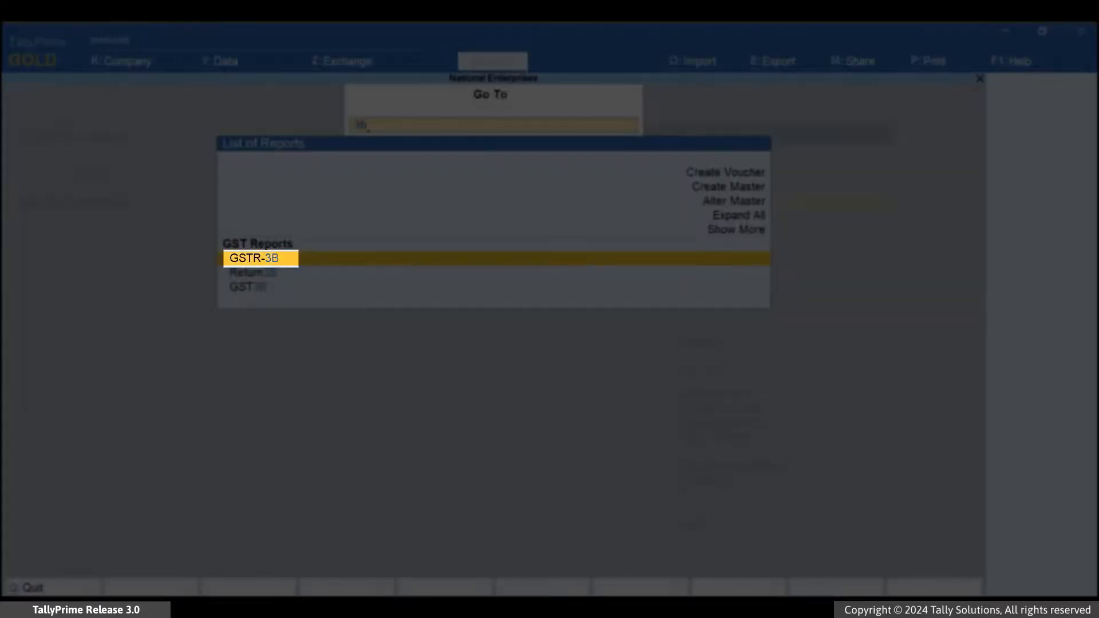
key(Return)
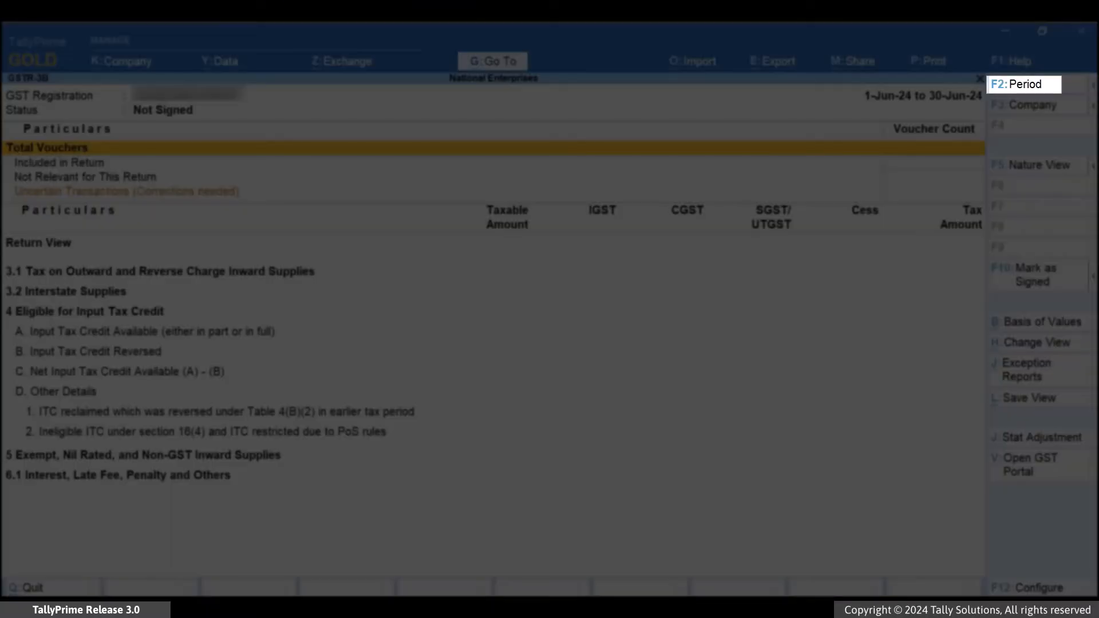
key(F2)
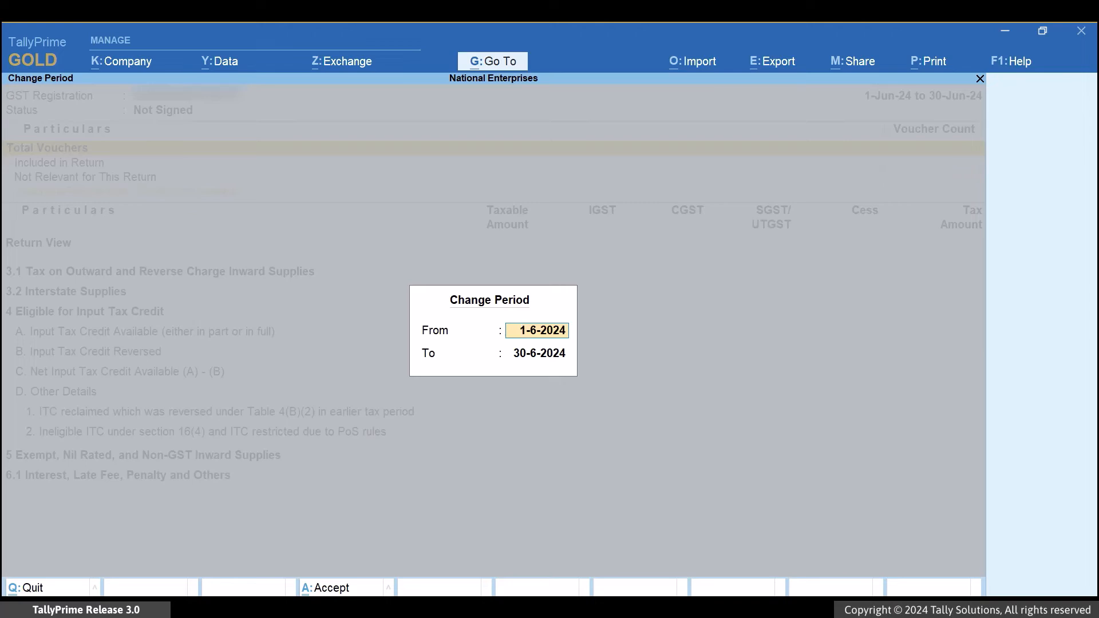
text(jul)
key(Return)
text(jul)
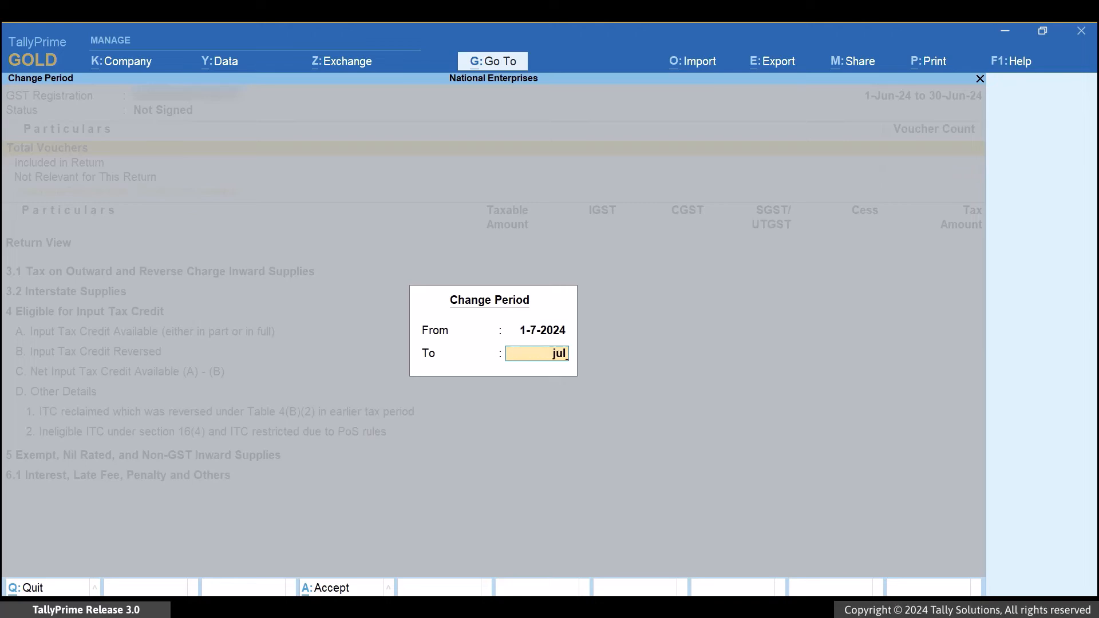
key(Return)
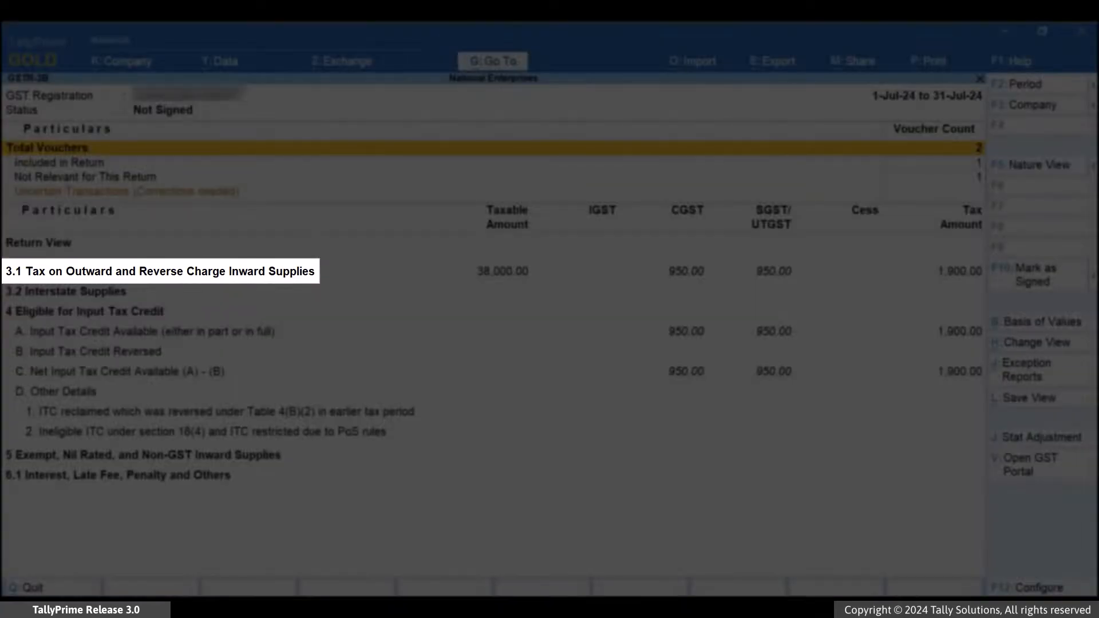
Drill down from section 3.1 Tax on Outward and Reverse Charge Inward Supplies into 3.1d Inward Supplies (applicable for Reverse Charge).
key(Down)
key(Down)
key(Down)
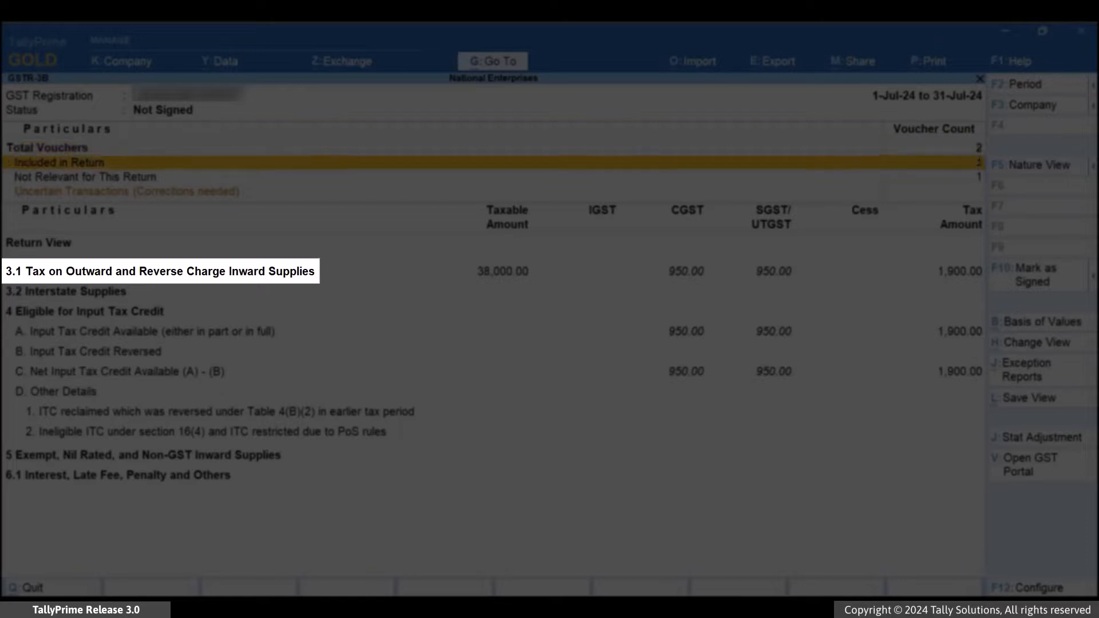
key(Return)
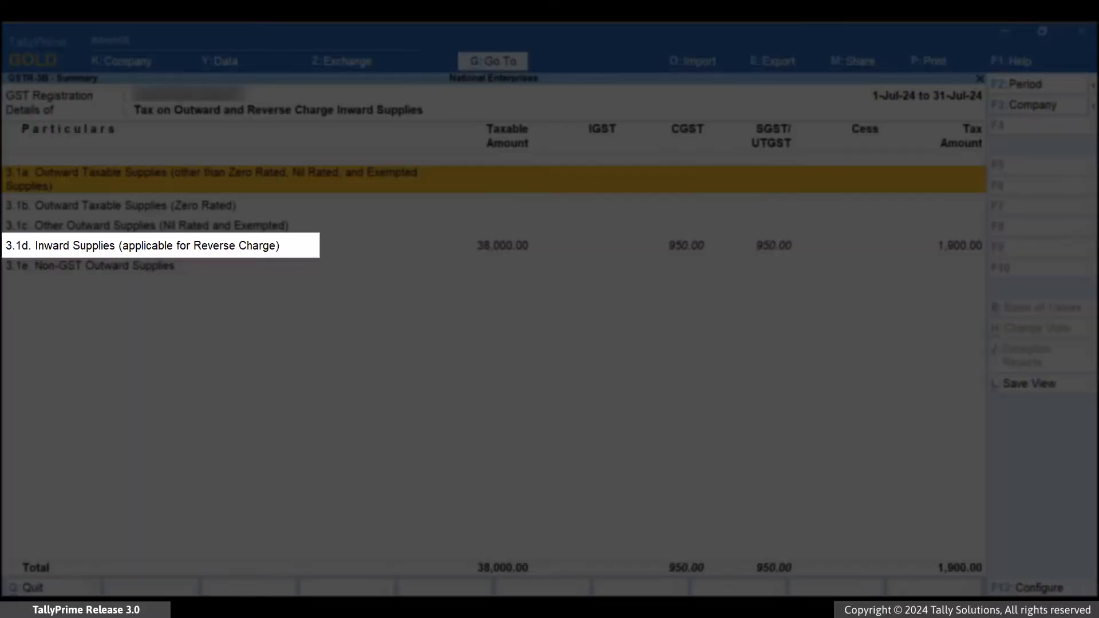
key(Down)
key(Down)
key(Down)
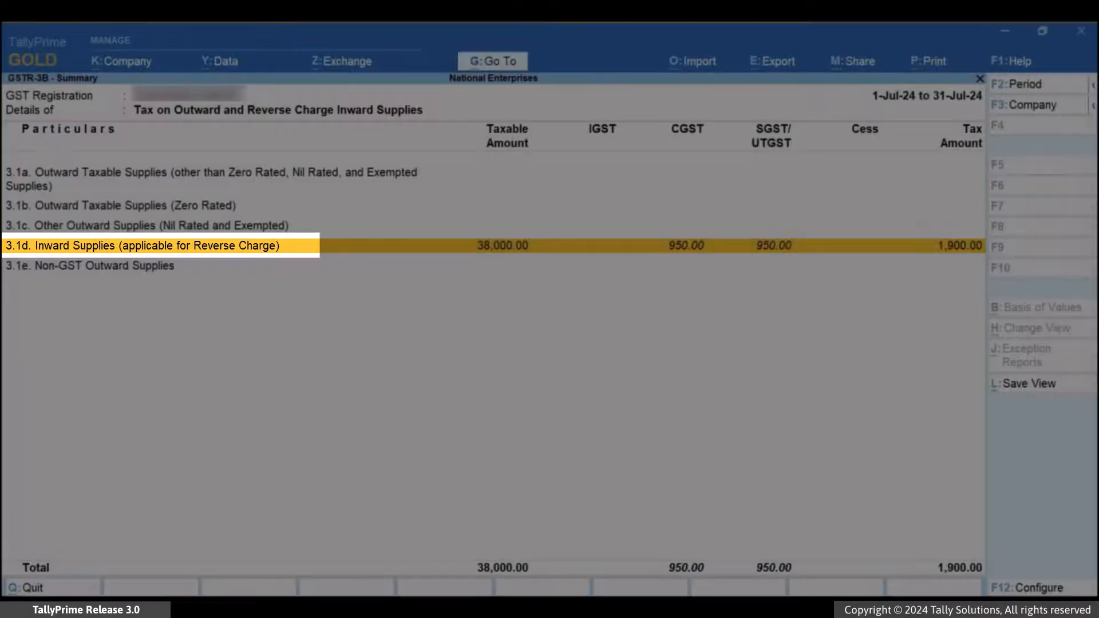
key(Return)
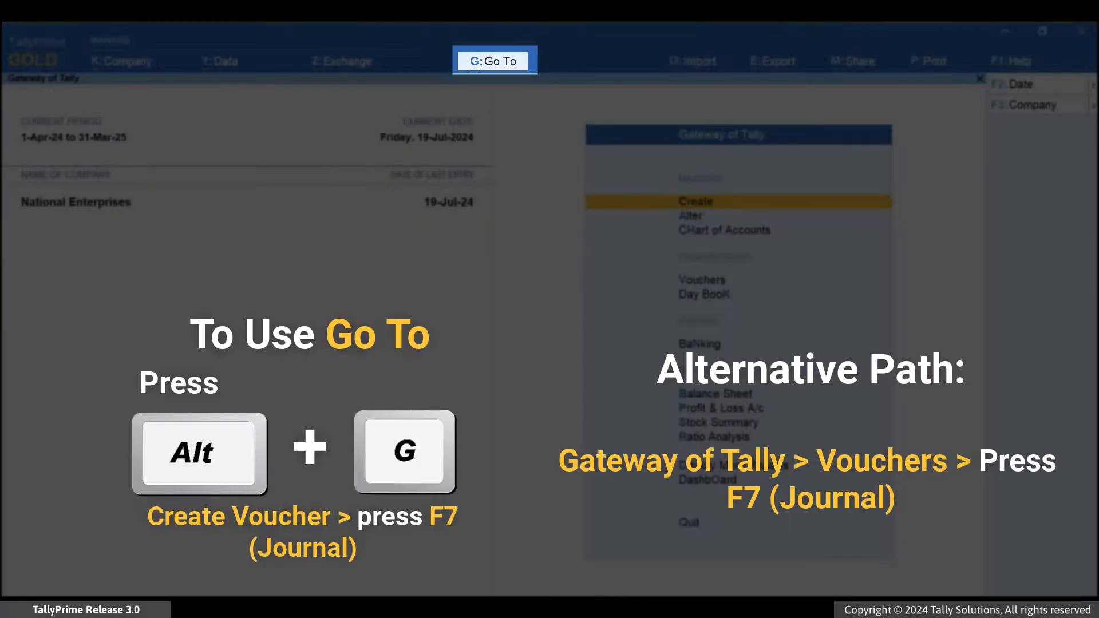
Start a new journal voucher and date it 22-Jul-24.
key(alt+g)
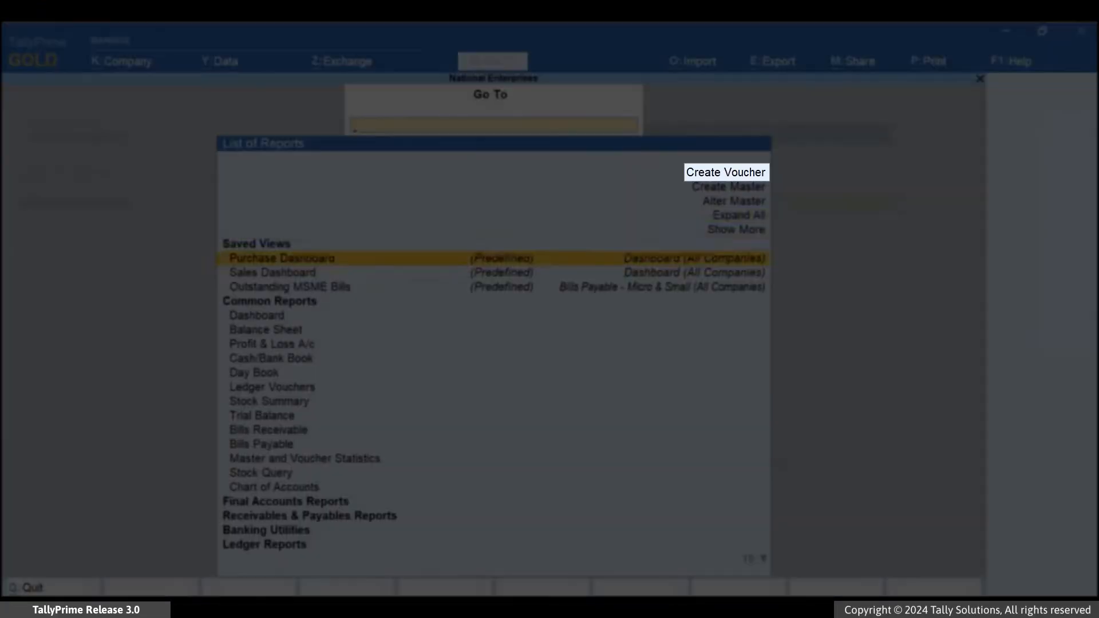
key(Up)
key(Up)
key(Up)
key(Up)
key(Up)
key(Return)
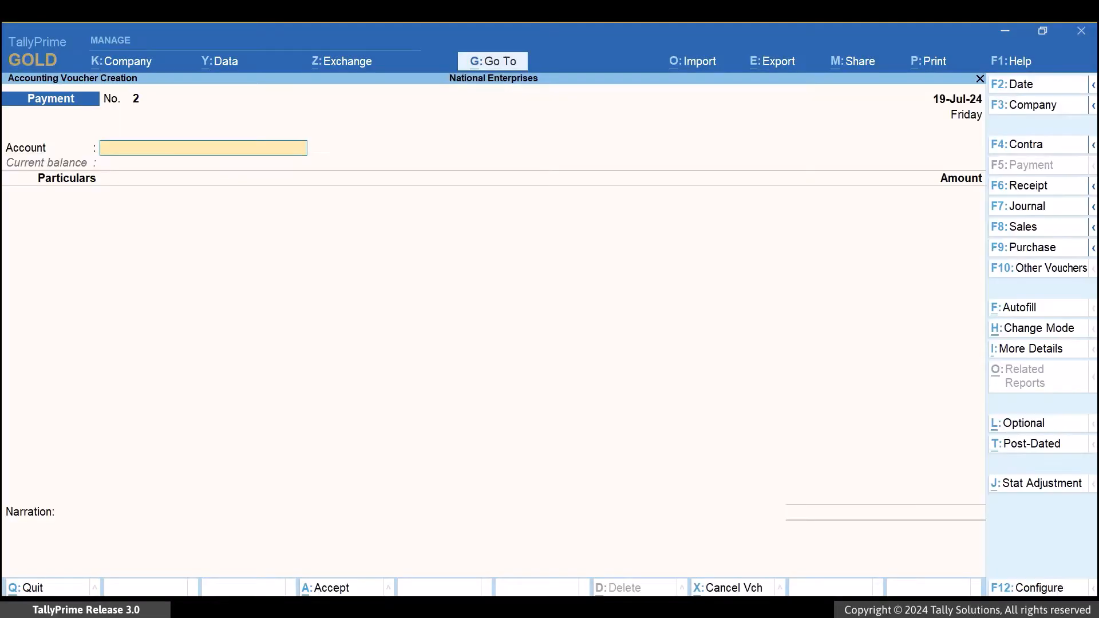
key(F7)
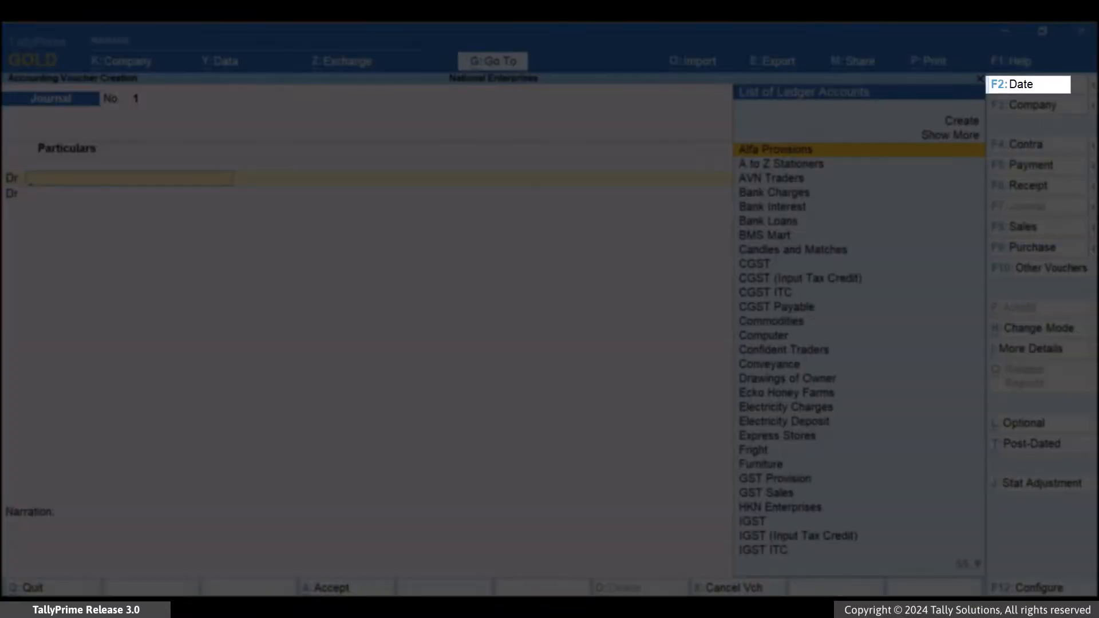
key(F2)
text(22.7)
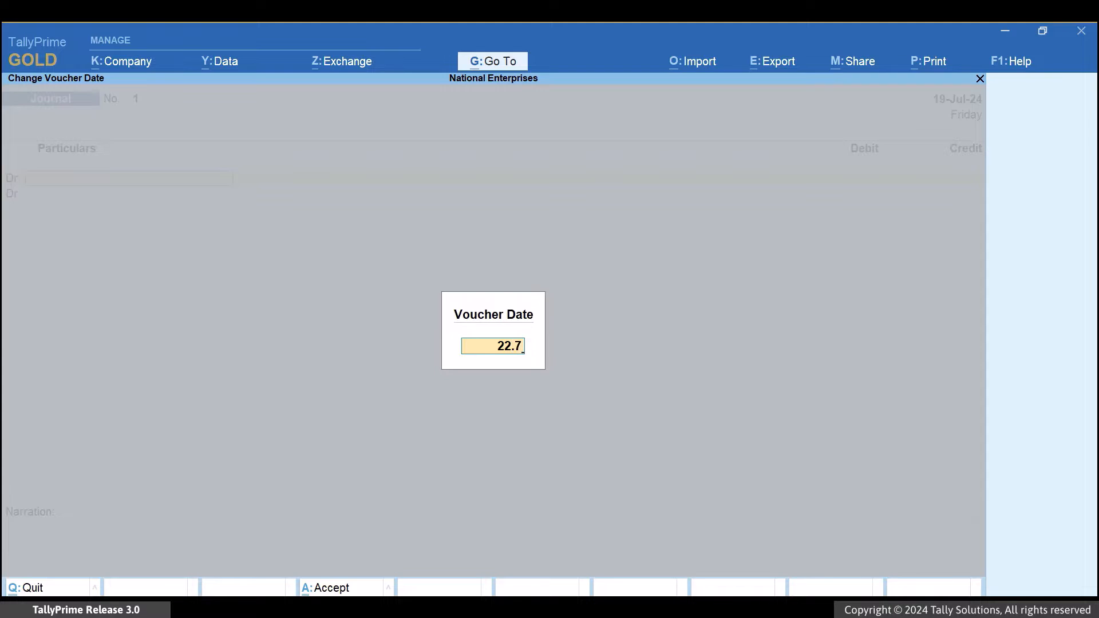
key(Return)
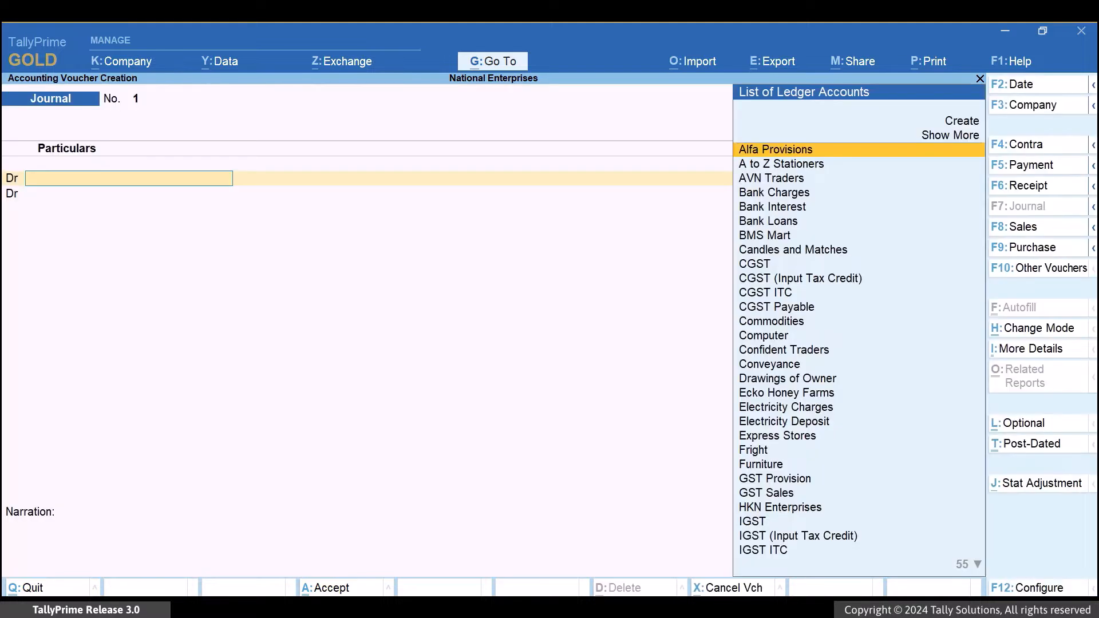
Set the journal's stat adjustment to GST, Increase in Tax Liability & Input Tax Credit, with Purchase Under Reverse Charge from Registered Dealer.
key(alt+j)
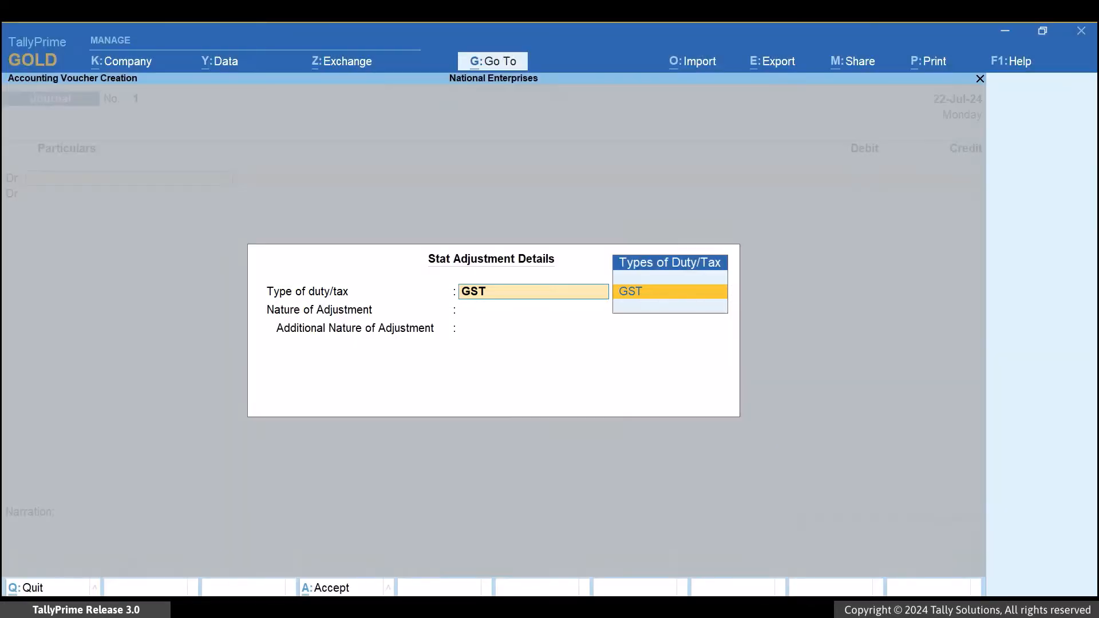
key(Return)
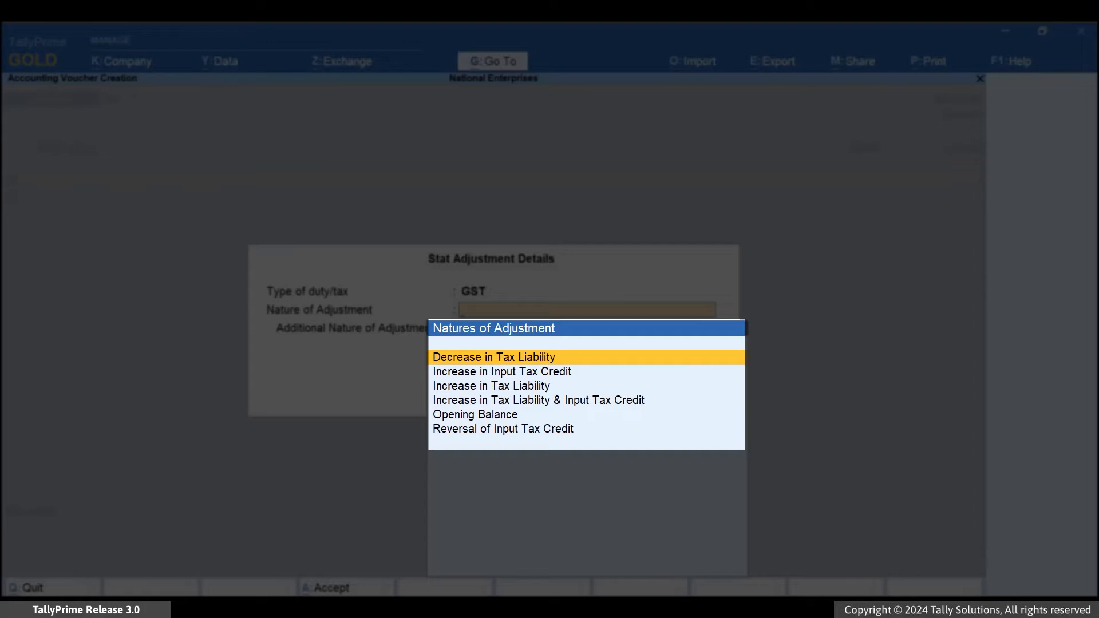
key(Down)
key(Down)
key(Down)
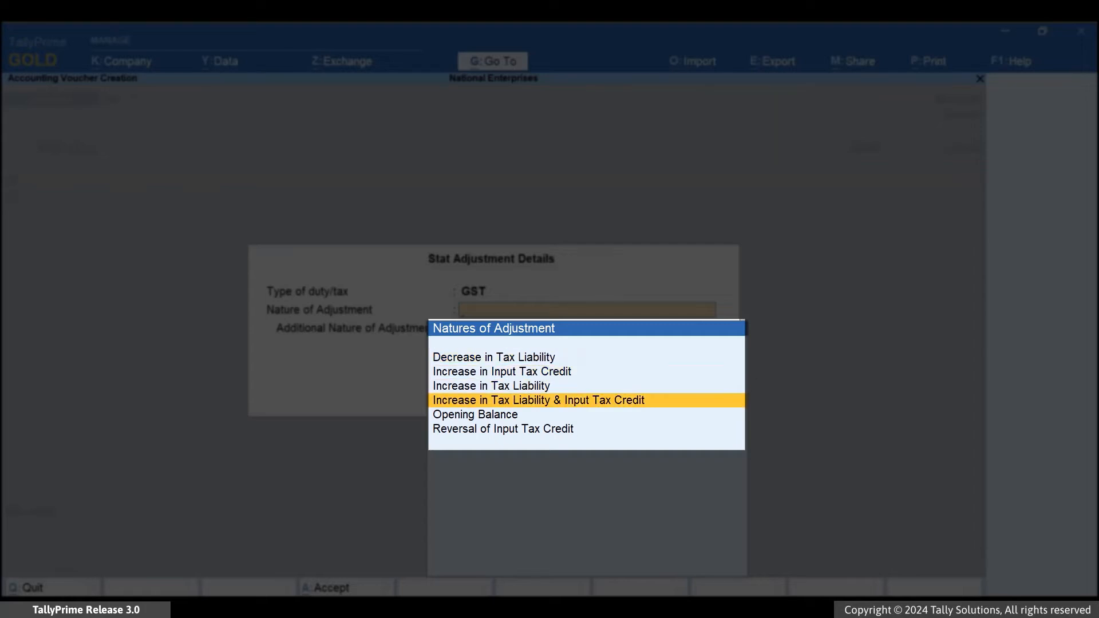
key(Return)
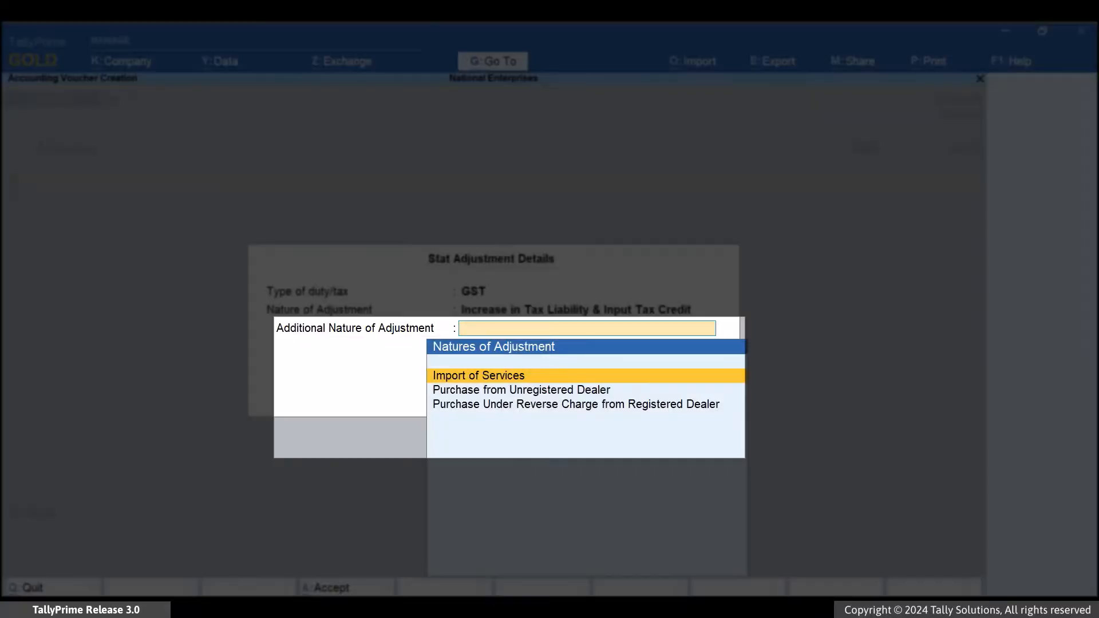
key(Down)
key(Down)
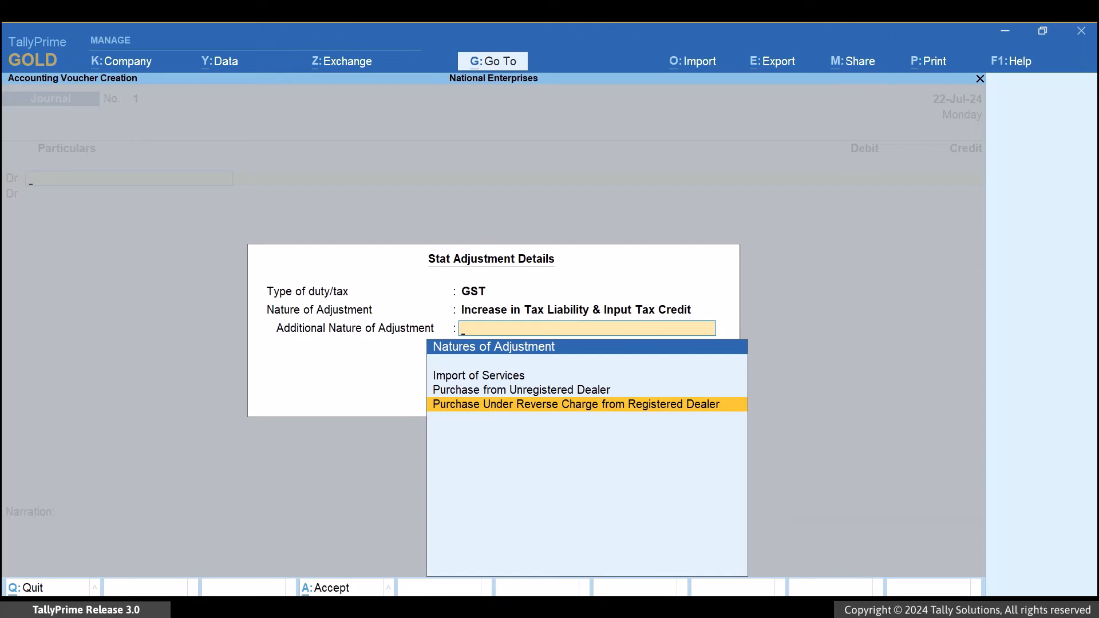
key(Return)
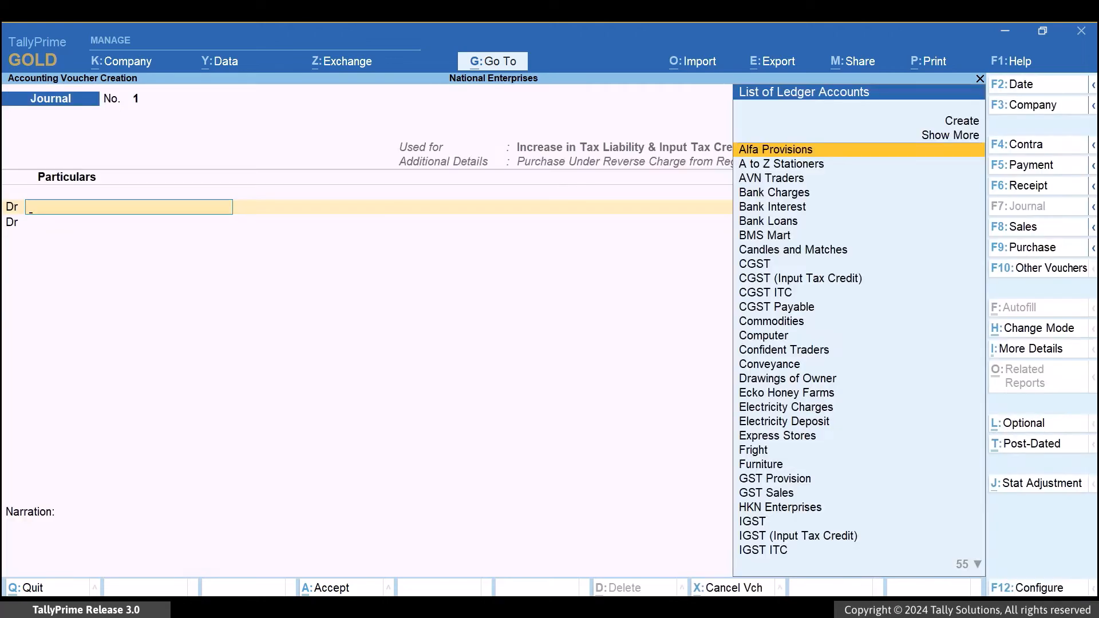
Debit the CGST ledger 950 in the journal, with a GST rate of 2.5% on a taxable value of 38000.
text(cg)
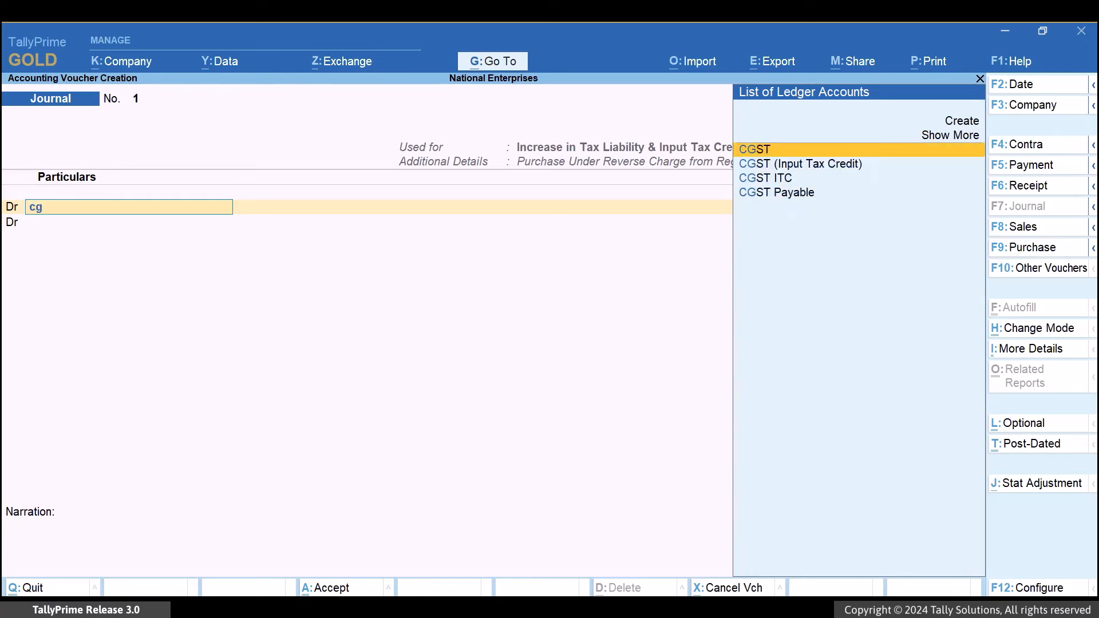
key(Return)
text(2.5)
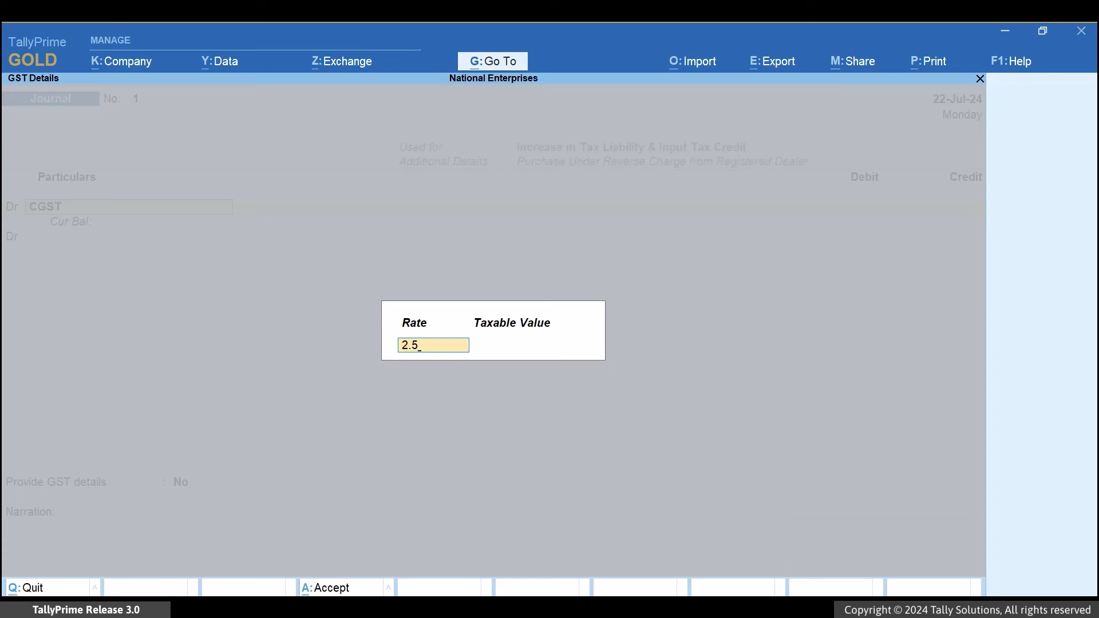
key(Return)
text(38000)
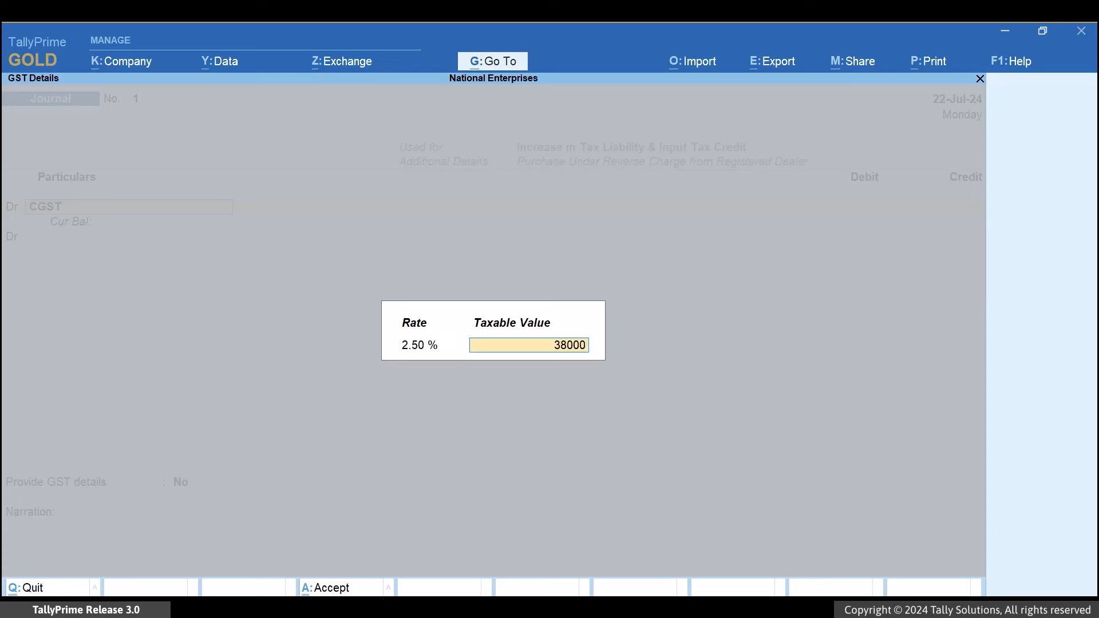
key(Return)
text(950)
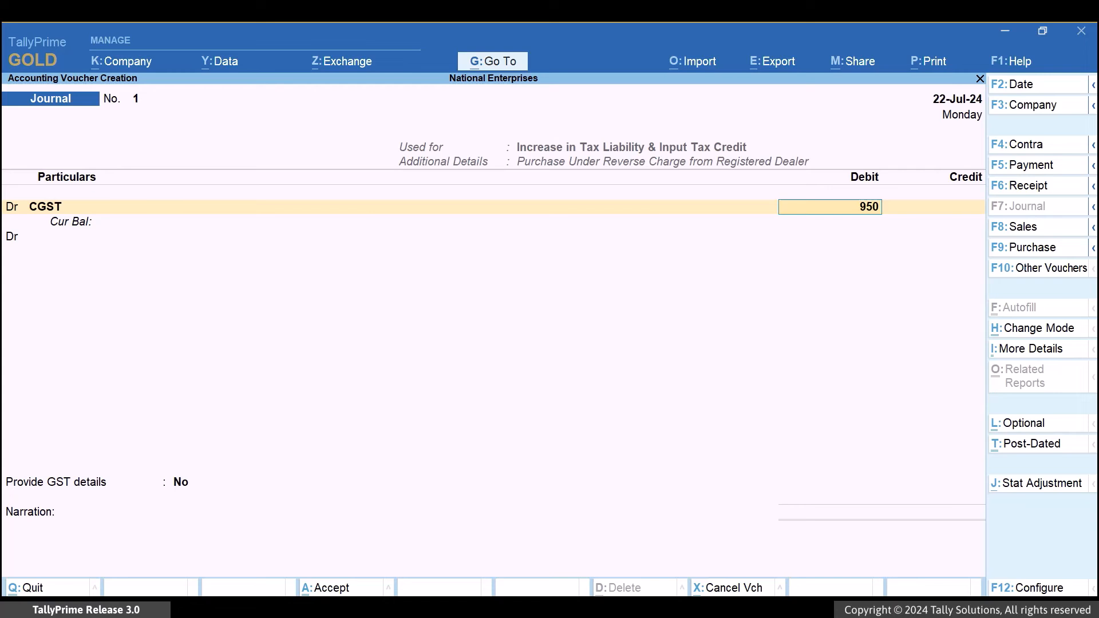
key(Return)
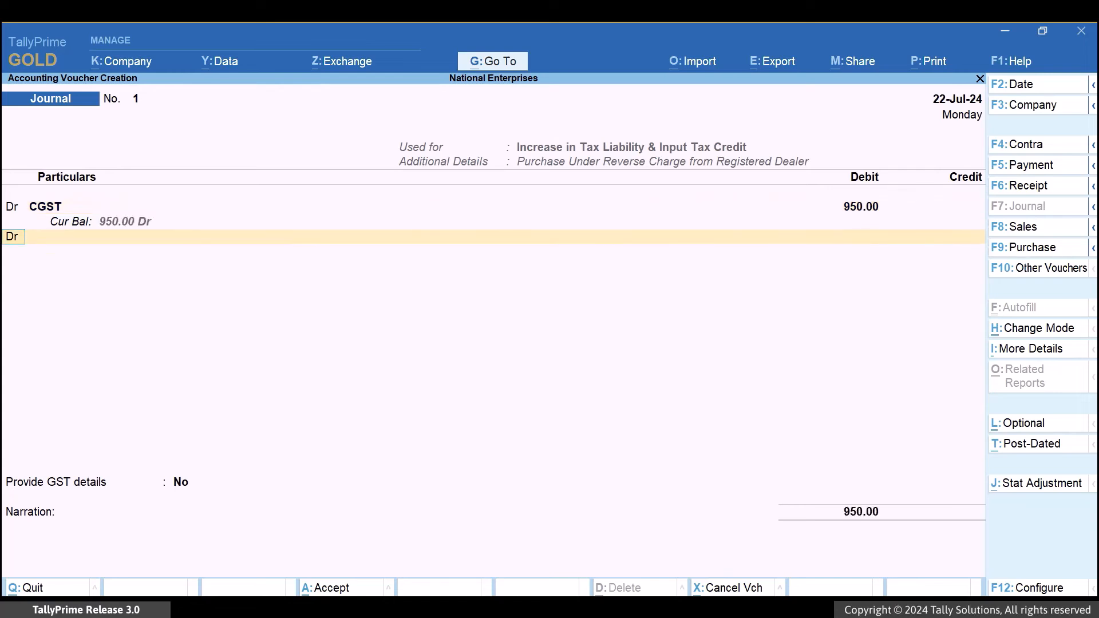
Add an SGST debit of 950 to the journal, keeping the 2.50% rate and 38,000.00 taxable value.
key(Return)
text(Sg)
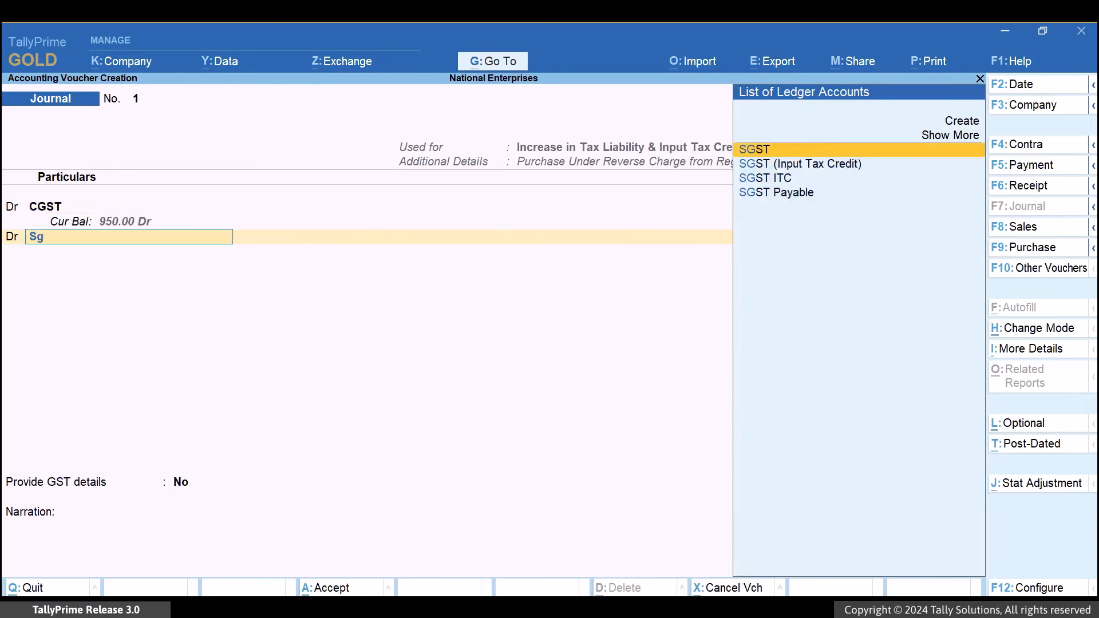
key(Return)
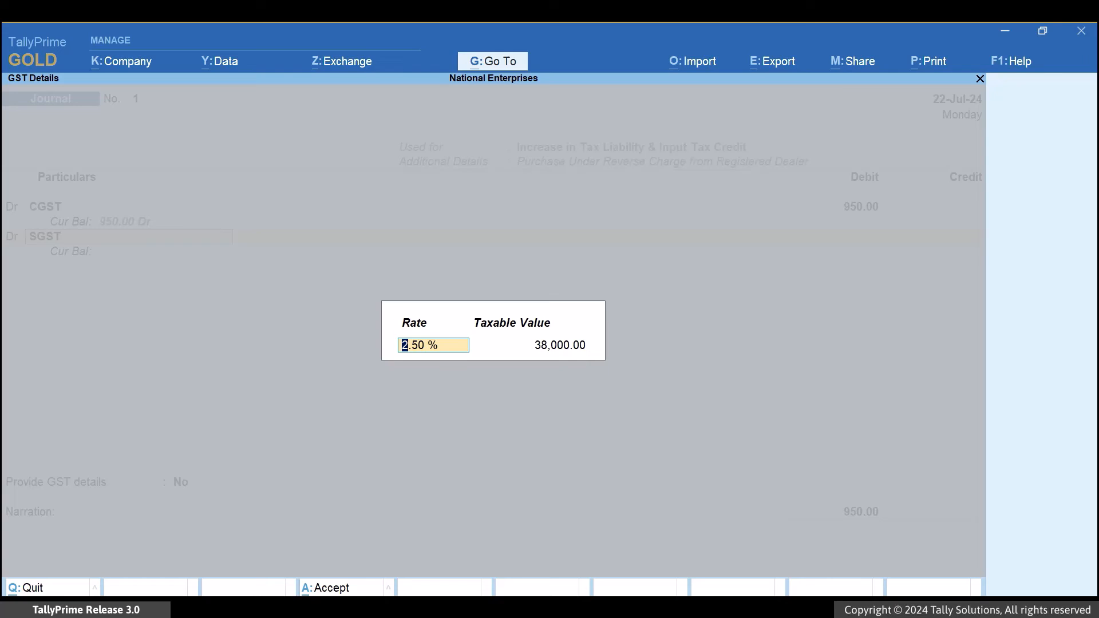
key(Return)
key(Return)
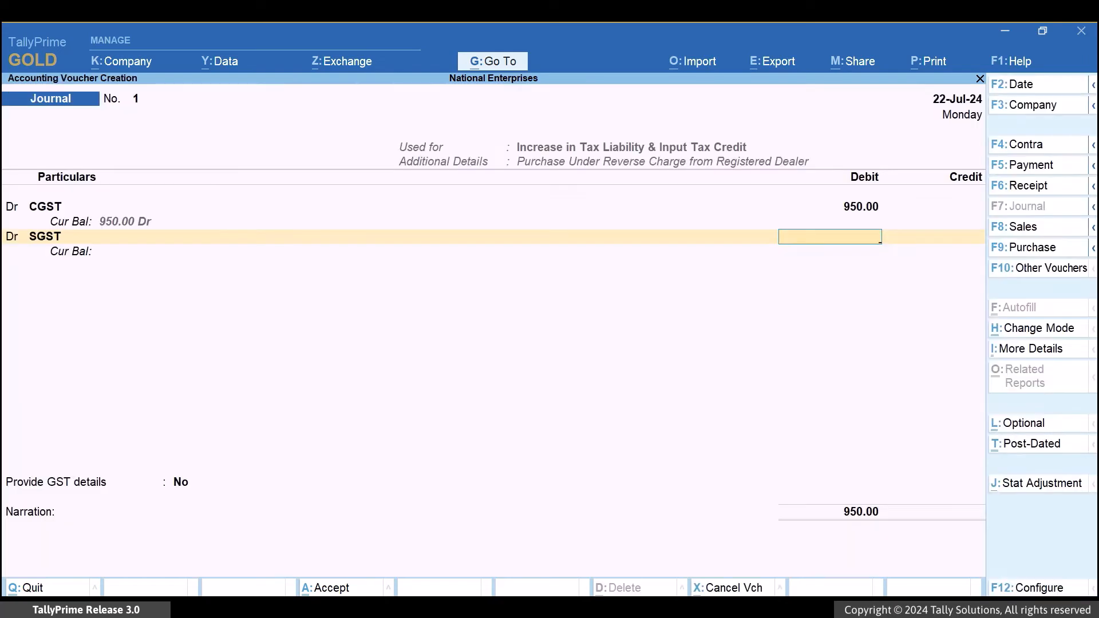
text(950)
key(Return)
Credit the CGST ledger 950, accepting the 2.50% rate and 38,000.00 taxable value.
key(Return)
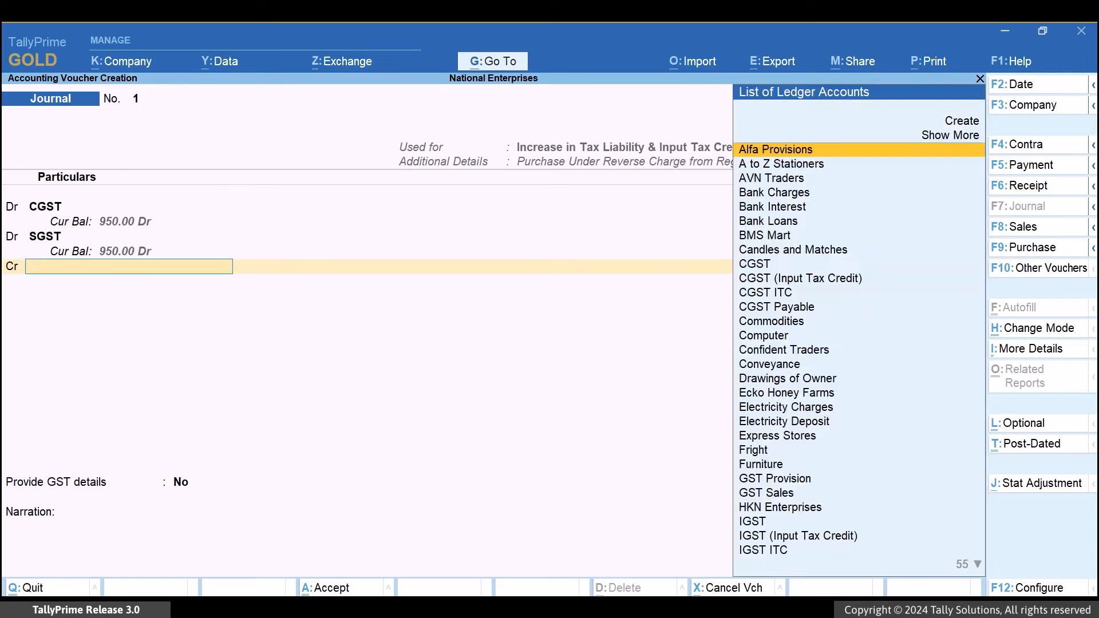
text(cgst)
key(Return)
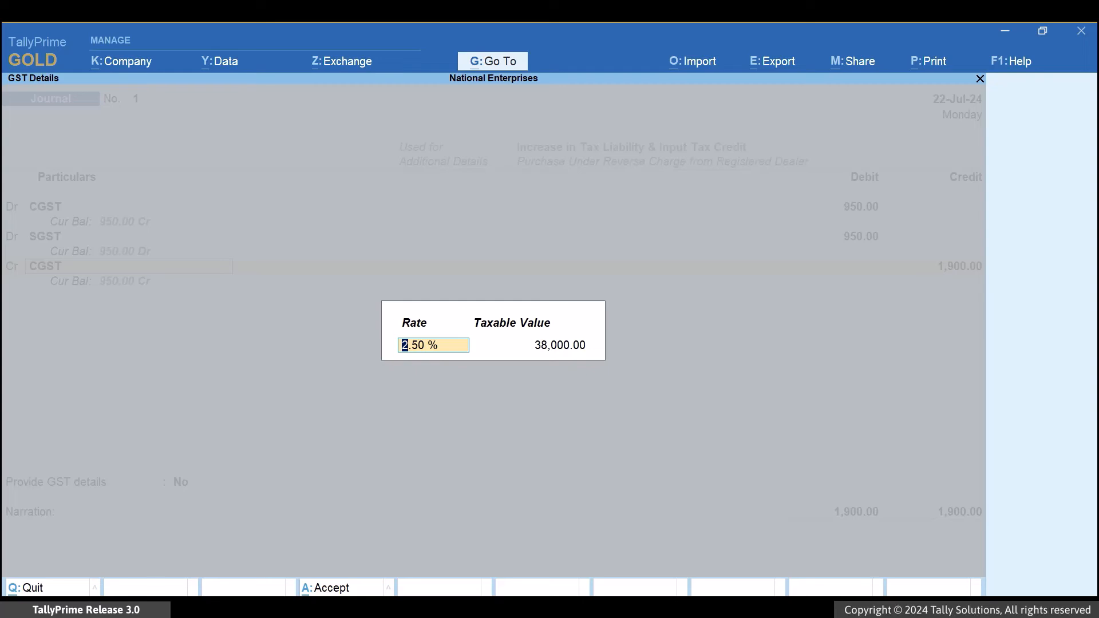
key(Return)
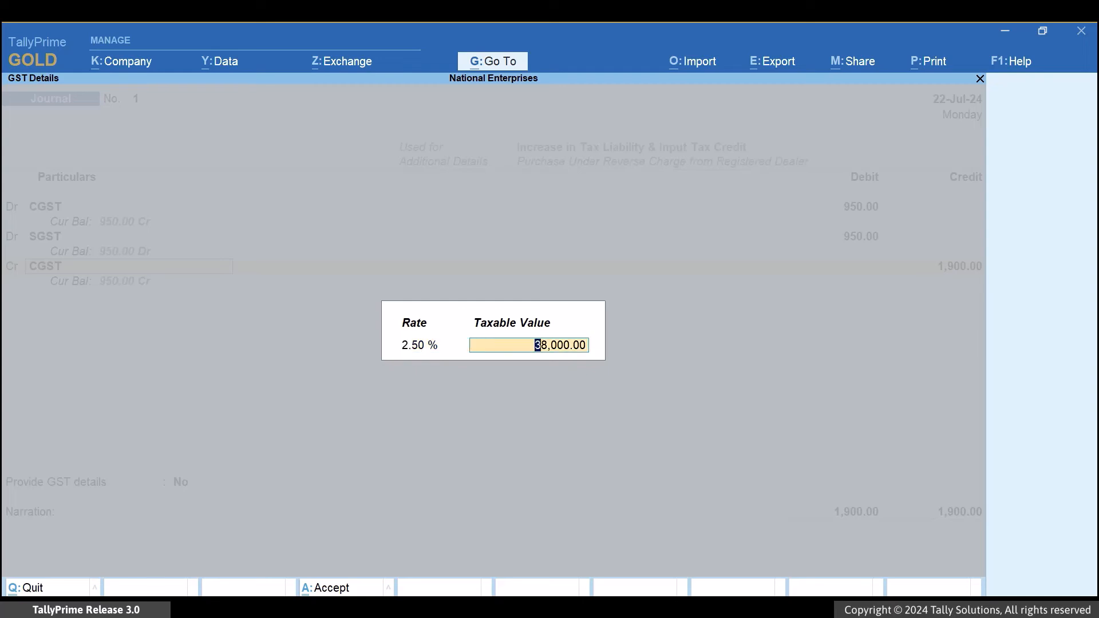
key(Return)
text(950)
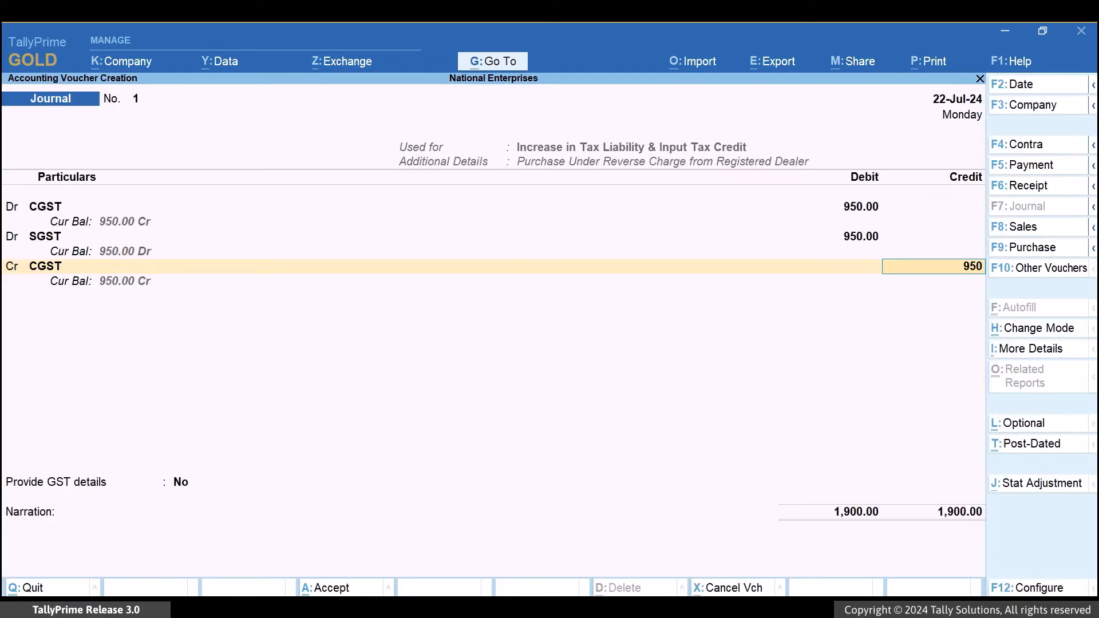
key(Return)
Credit the SGST ledger 950, accepting its default GST rate and taxable value.
text(Sg)
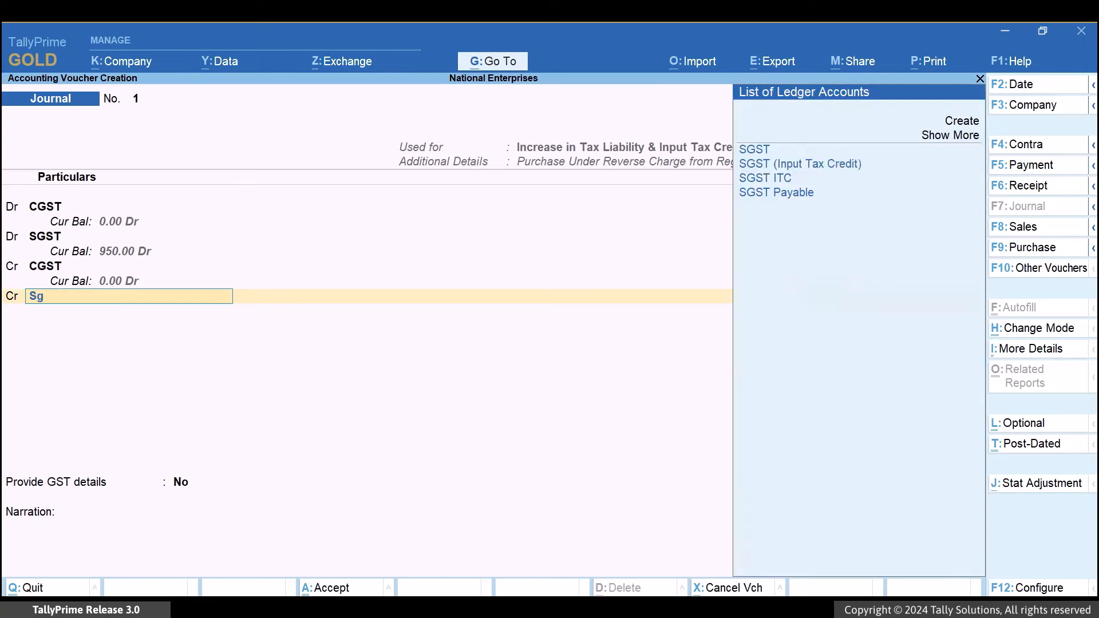
key(Return)
key(Return)
key(Return)
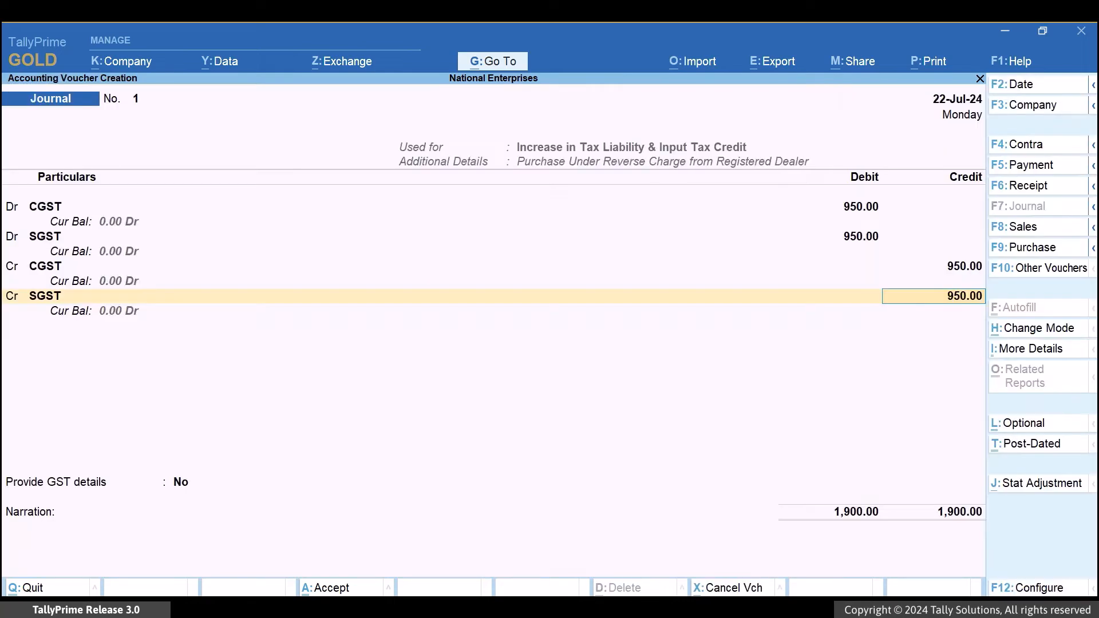
key(Return)
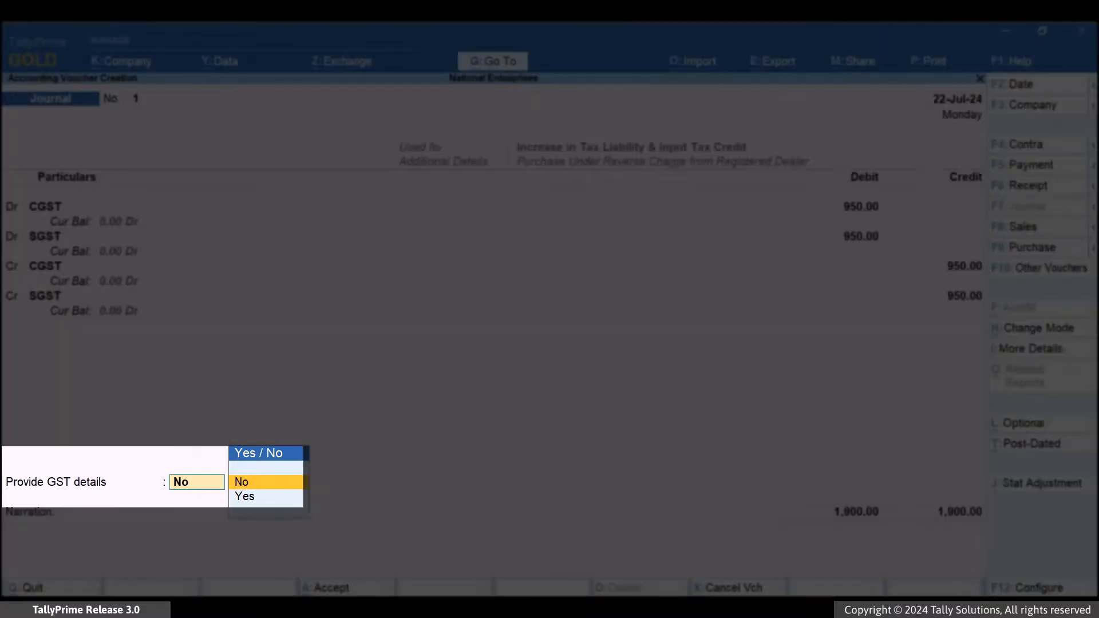
Provide GST details for party Sai Farms, with Karnataka as place of supply and Goods as supply type, and save the journal voucher.
key(Down)
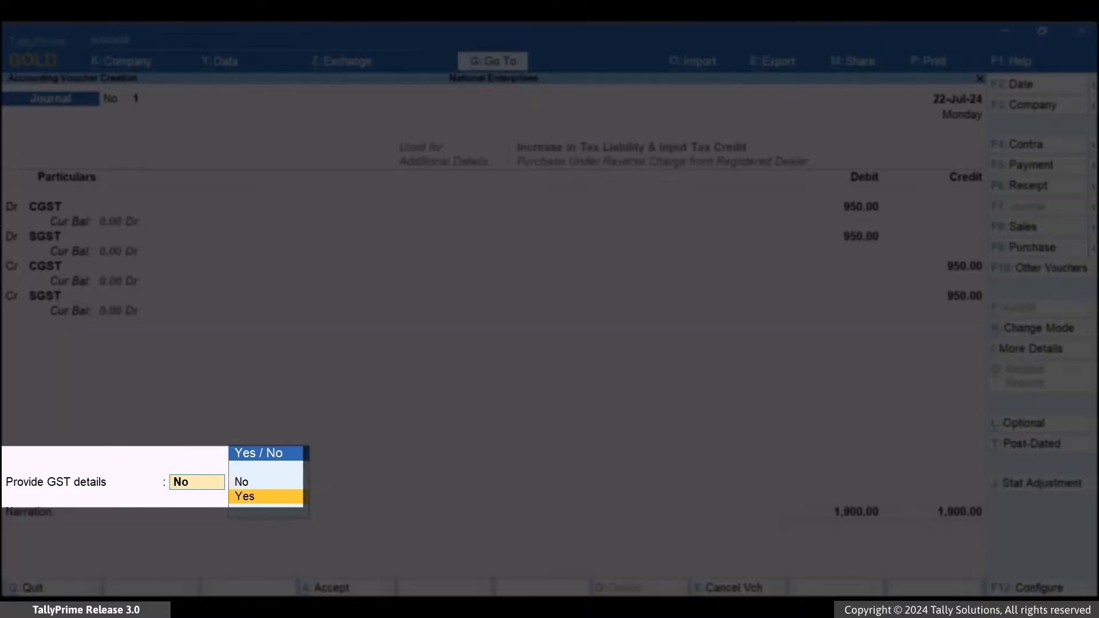
key(Return)
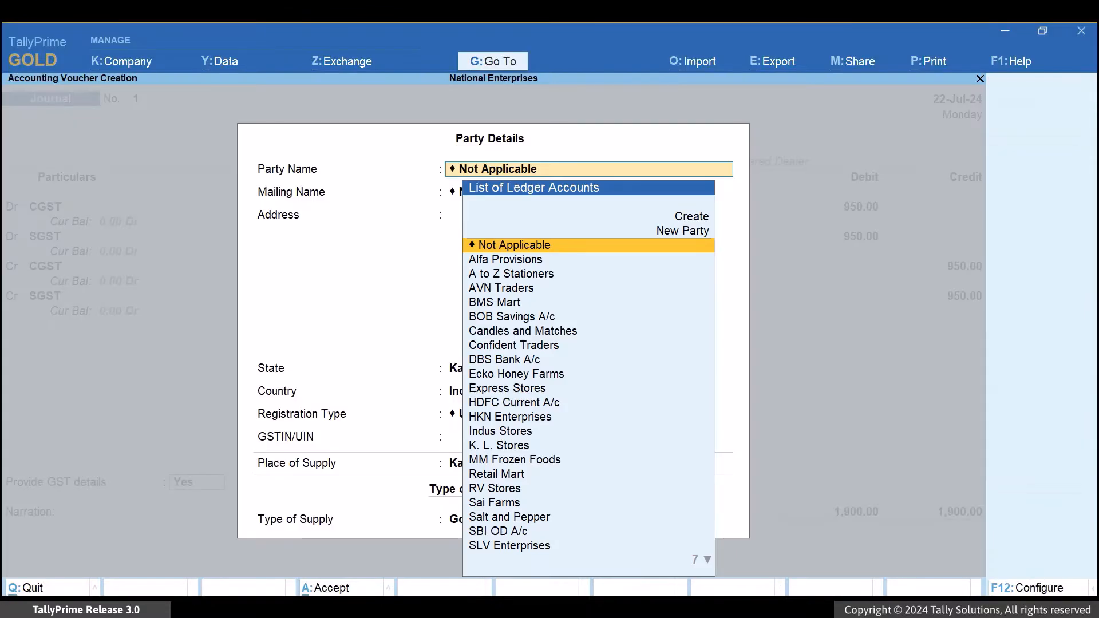
text(Sai)
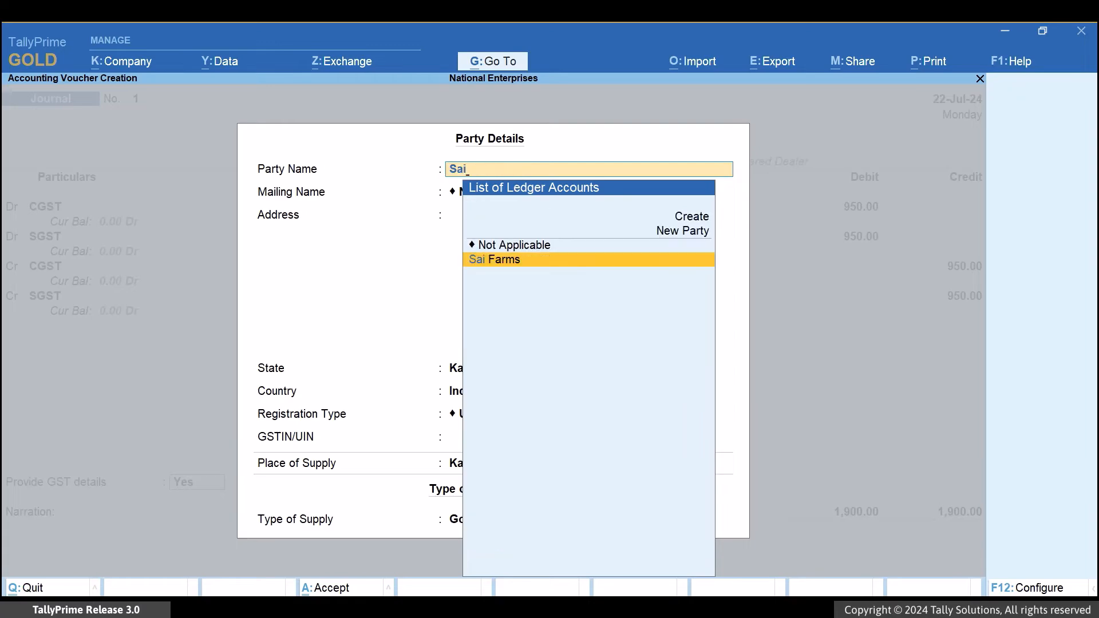
key(Return)
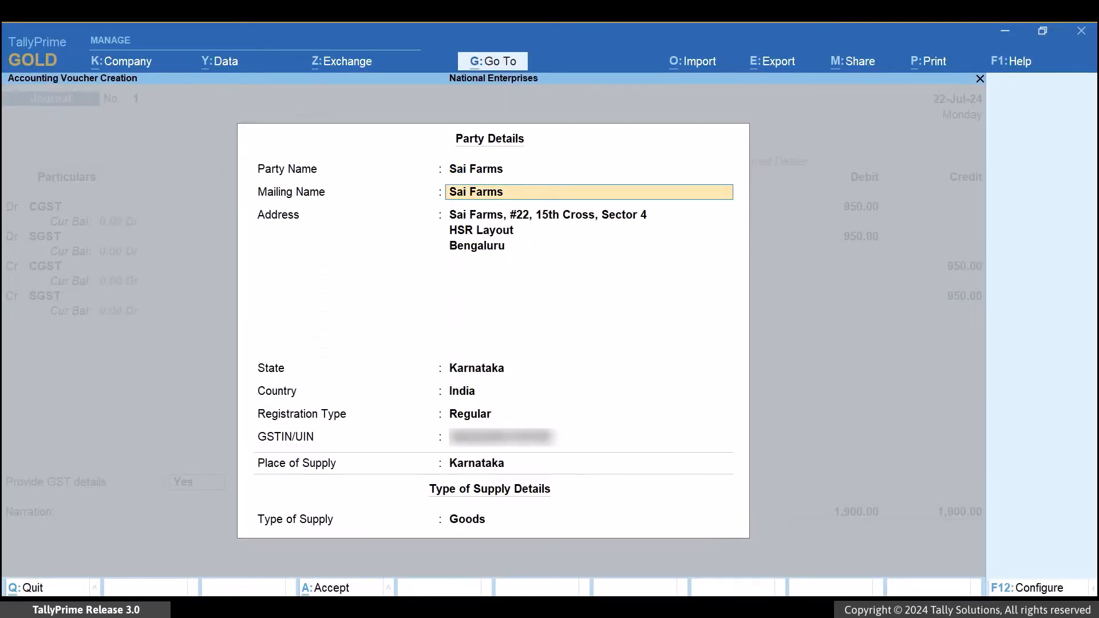
key(Return)
key(Return)
key(Return)
key(Return)
key(Return)
key(Return)
key(Return)
key(Return)
key(Return)
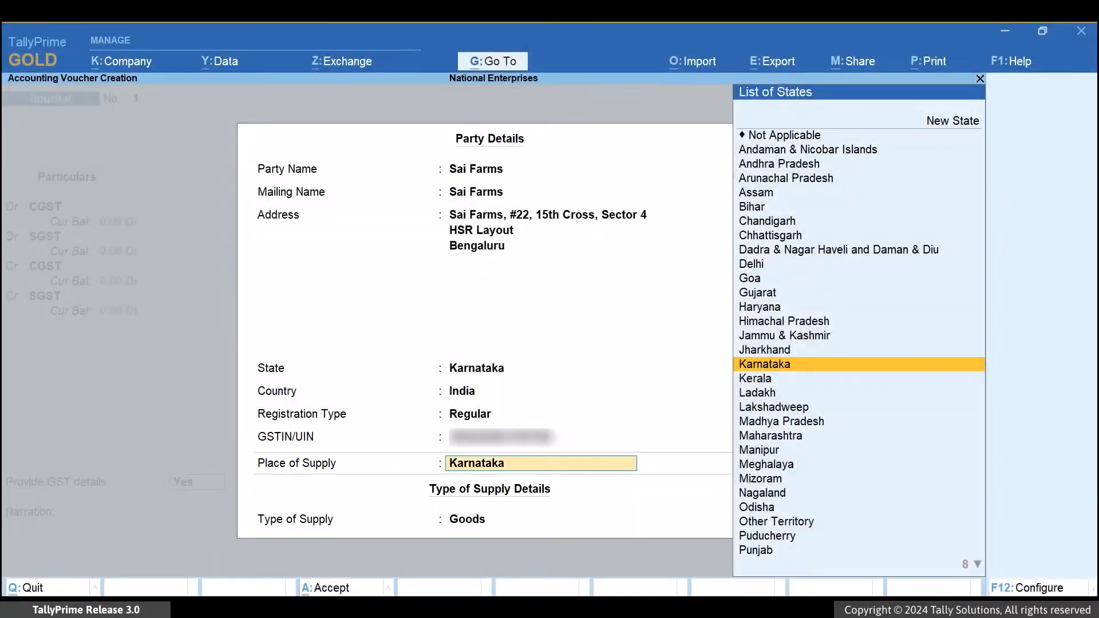
key(Return)
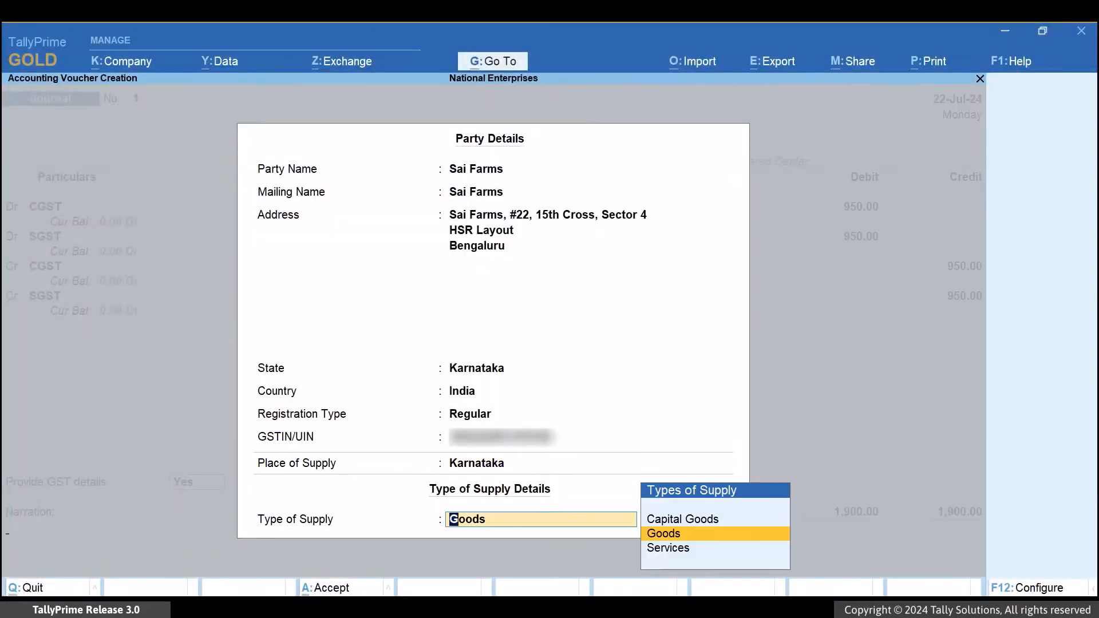
key(Return)
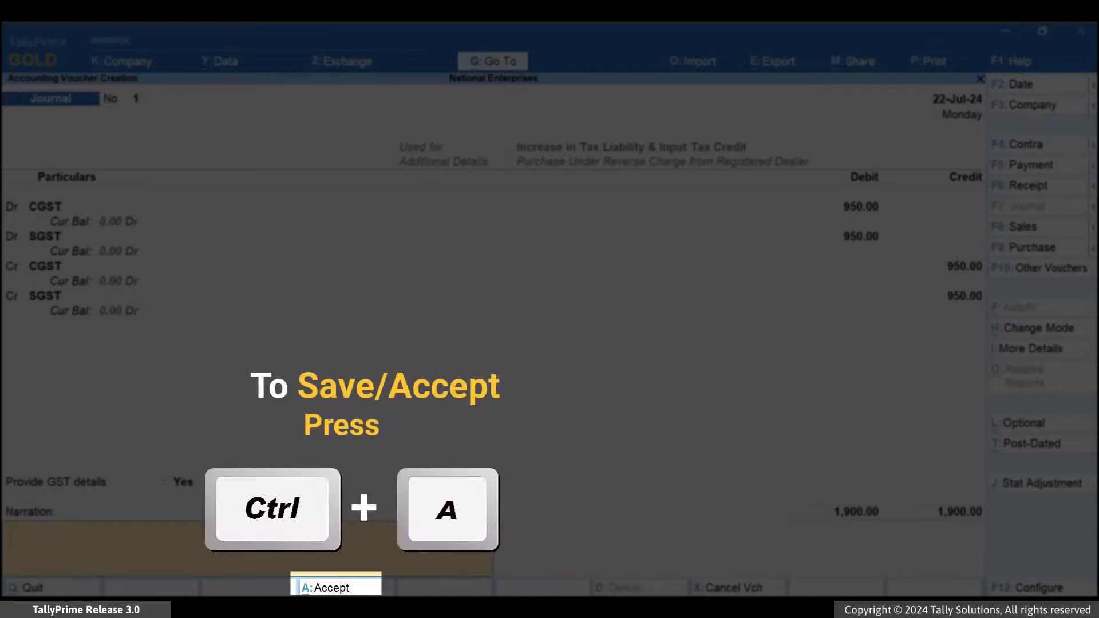
key(ctrl+a)
key(Escape)
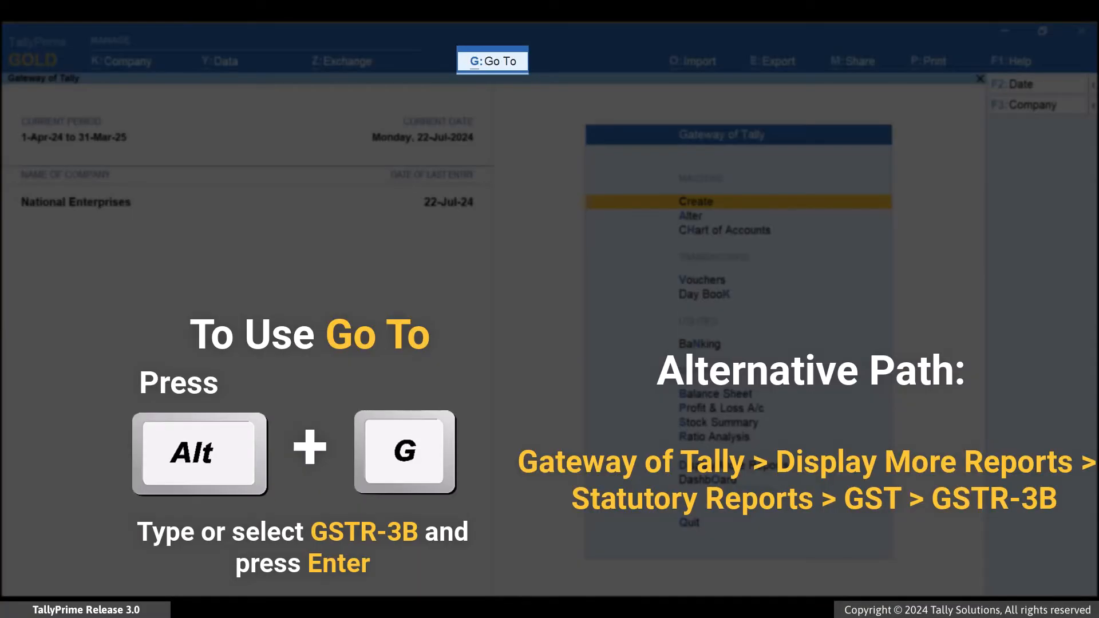
Open the GSTR-3B report again and change its period to 1-Jul-24 to 31-Jul-24.
key(alt+g)
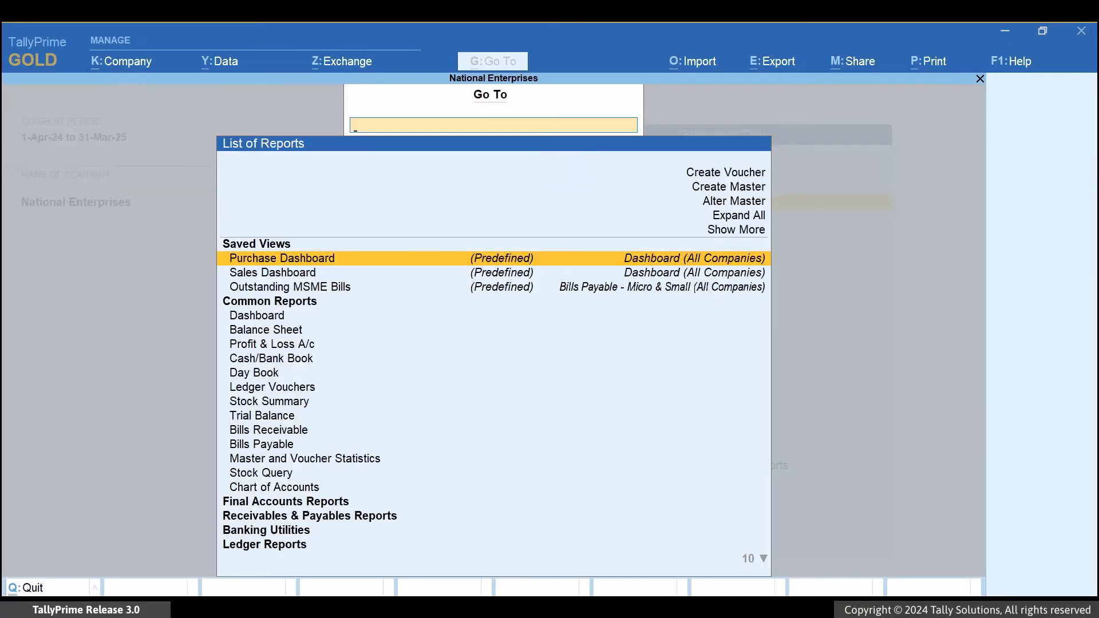
text(3b)
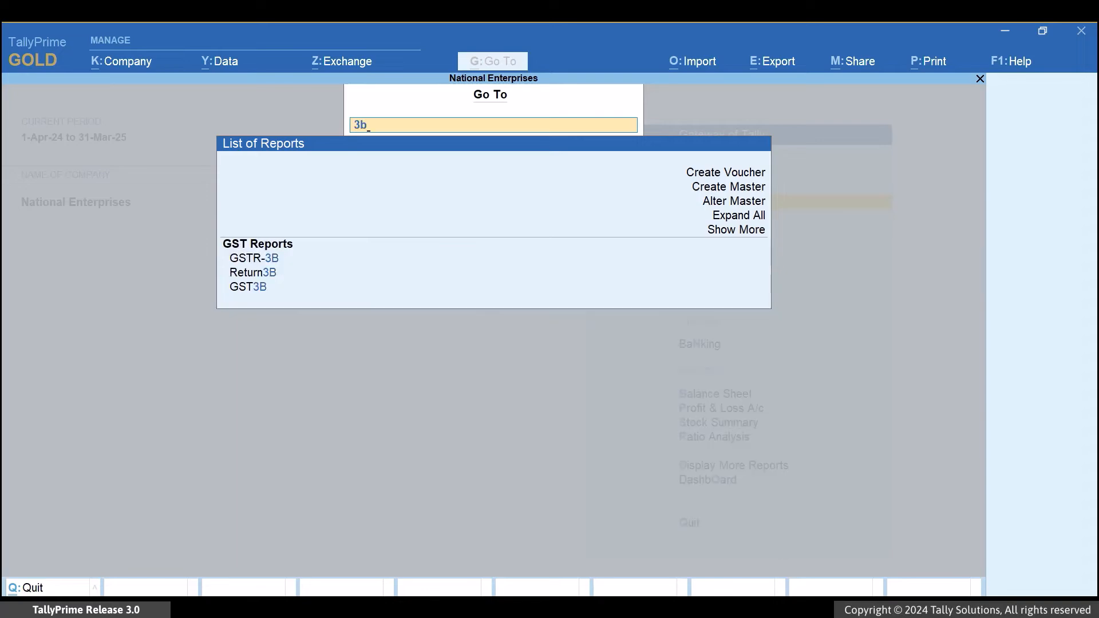
key(Down)
key(Return)
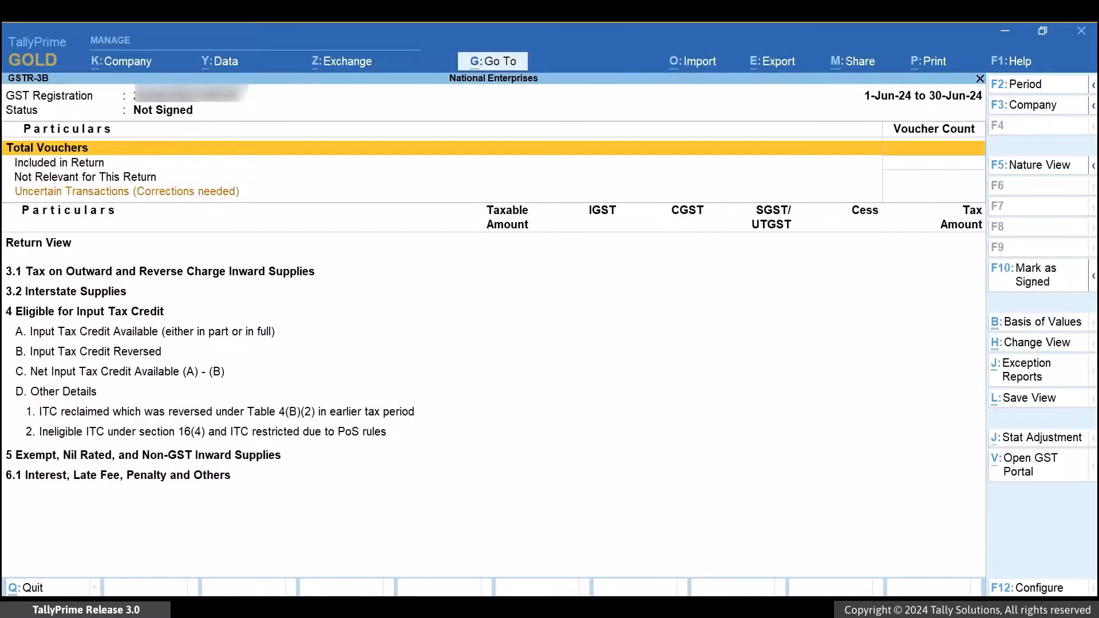
key(F2)
text(1-7)
key(Return)
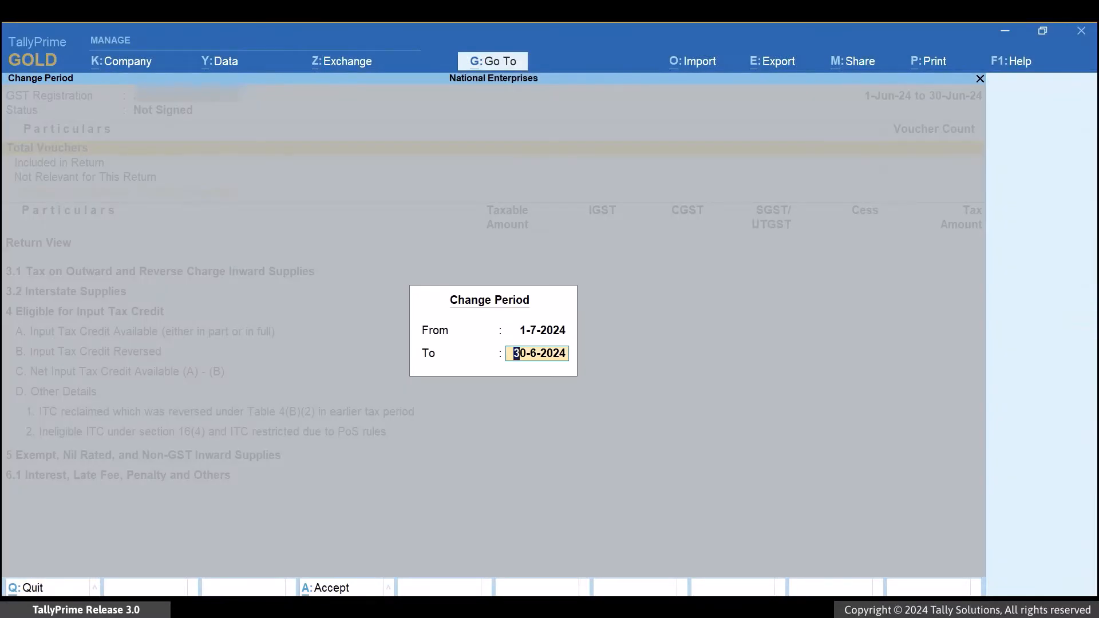
text(jul)
key(Return)
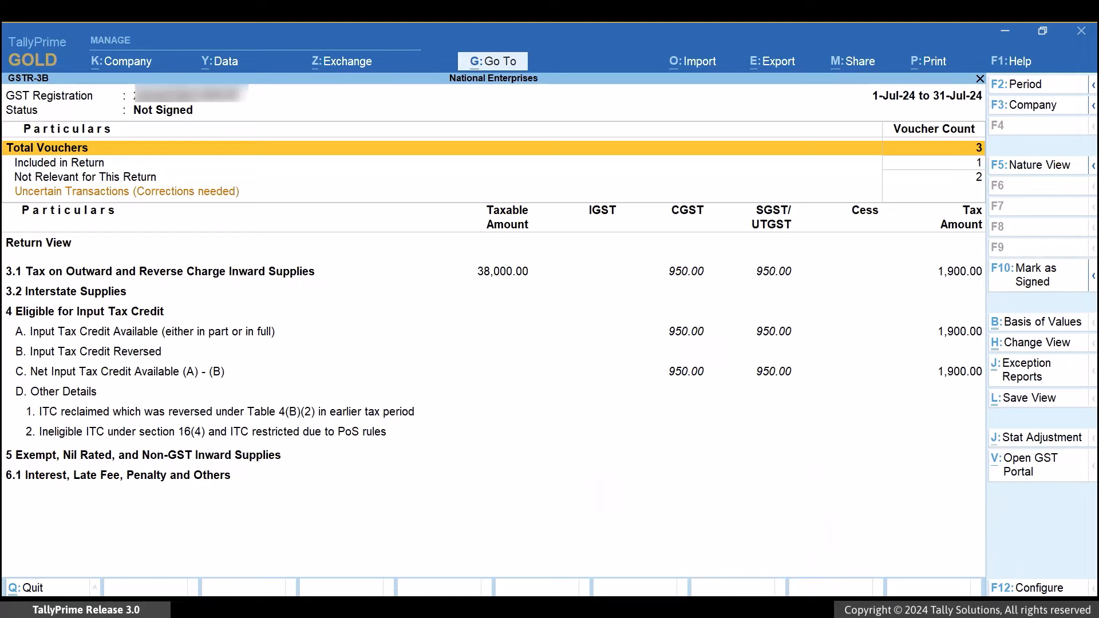
Drill down from Included in Return through Other Adjustments to the 22-Jul-24 journal voucher, and return to the GSTR-3B summary.
key(Down)
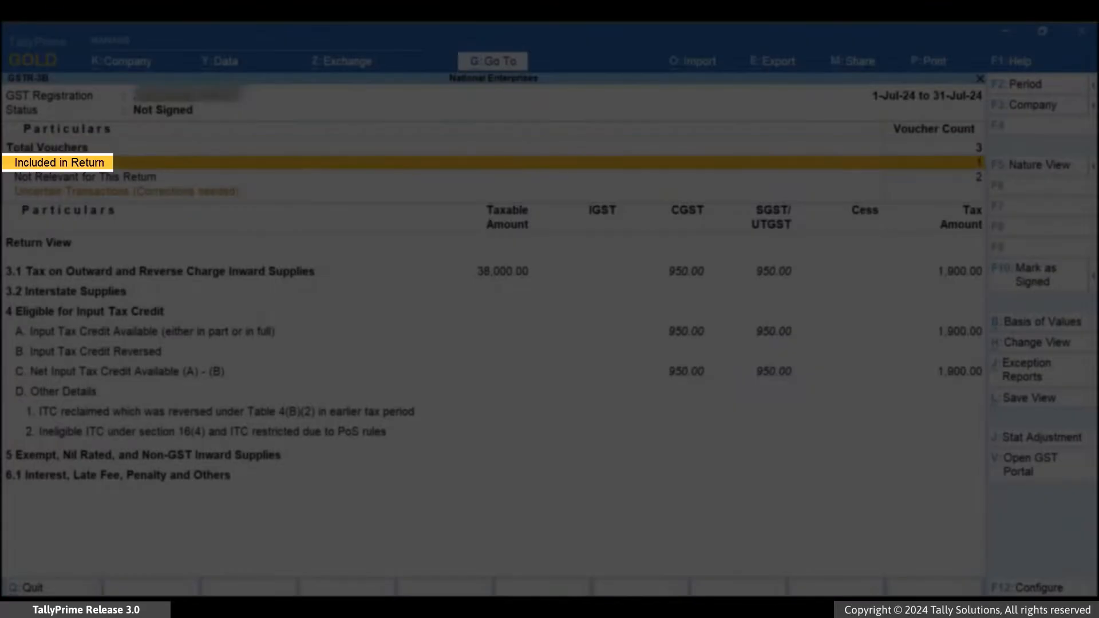
key(Return)
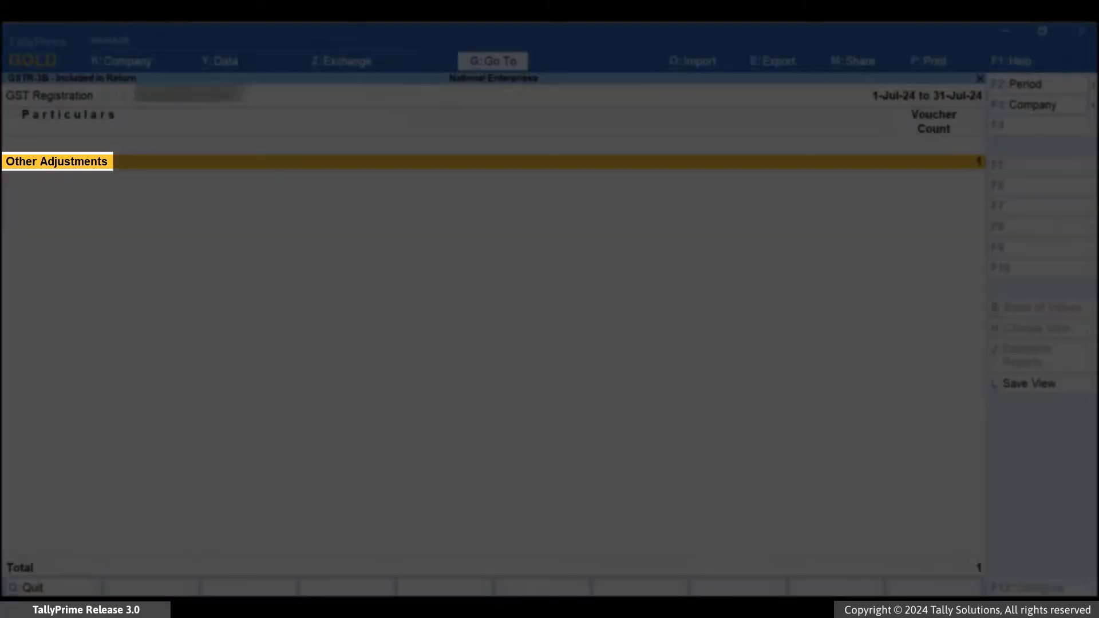
key(Return)
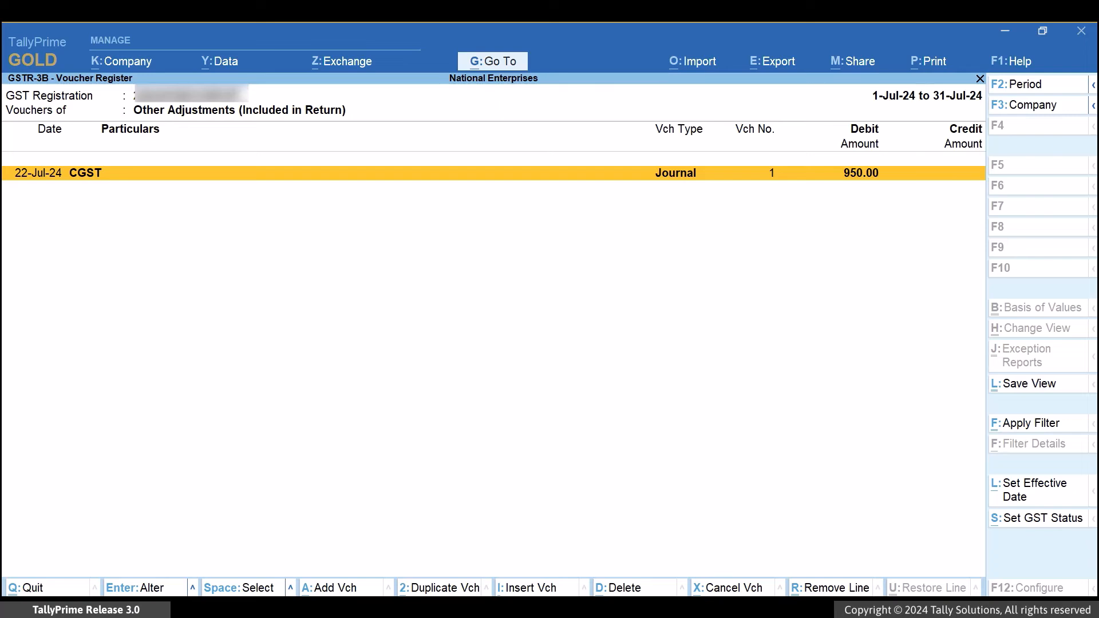
key(Return)
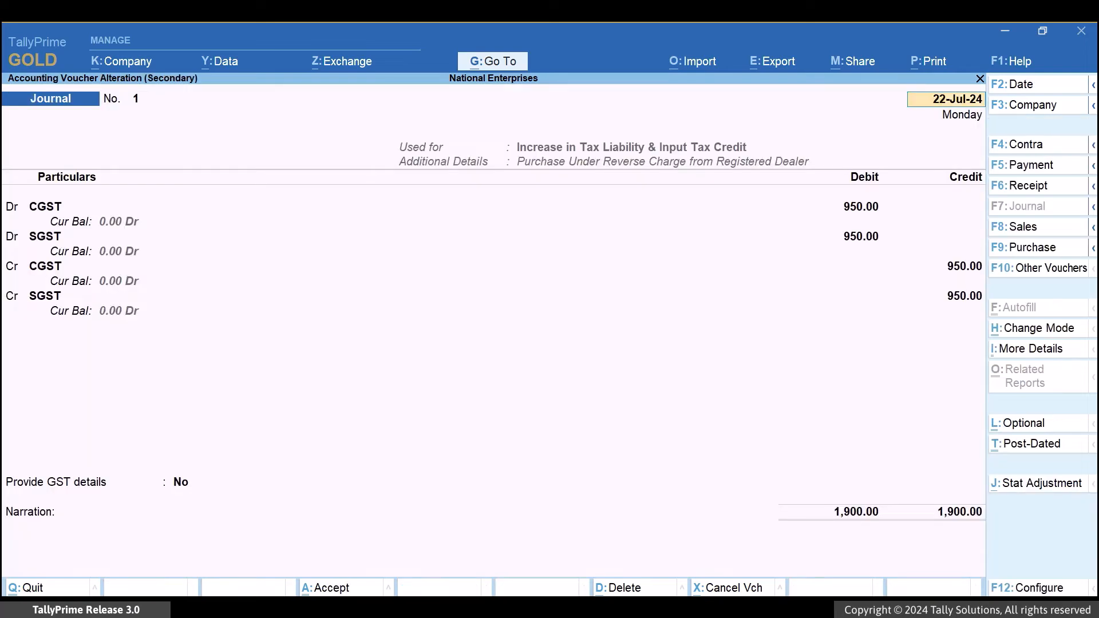
key(BackSpace)
key(Escape)
key(Escape)
key(Escape)
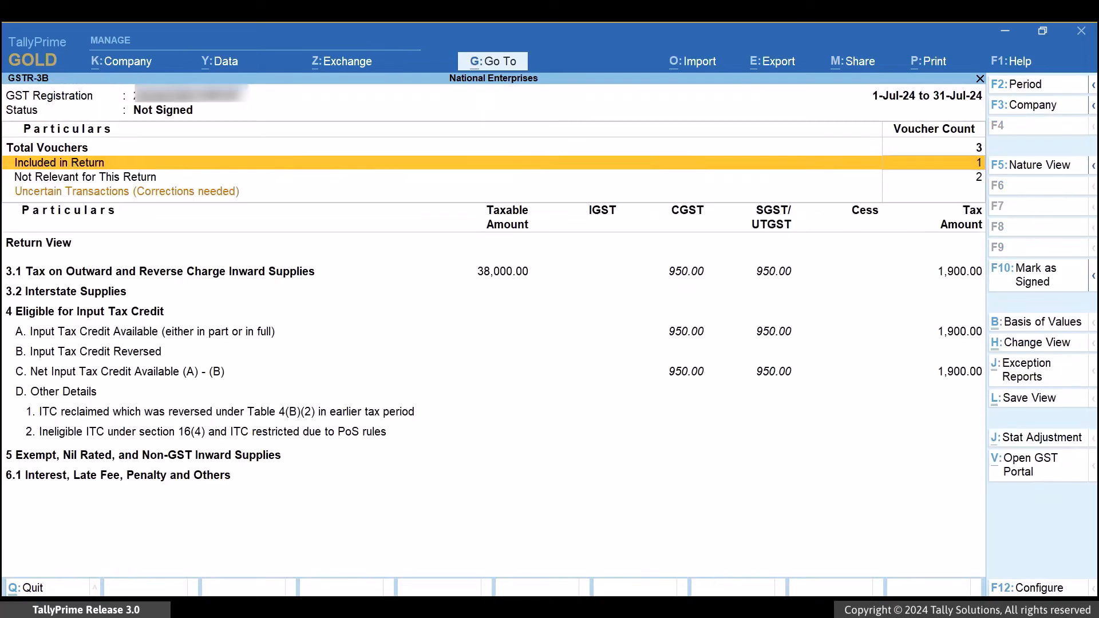
Drill down from Not Relevant for This Return through Transactions of Other GST Returns to the 19-Jul-24 Sai Farms purchase voucher, and leave it.
key(Down)
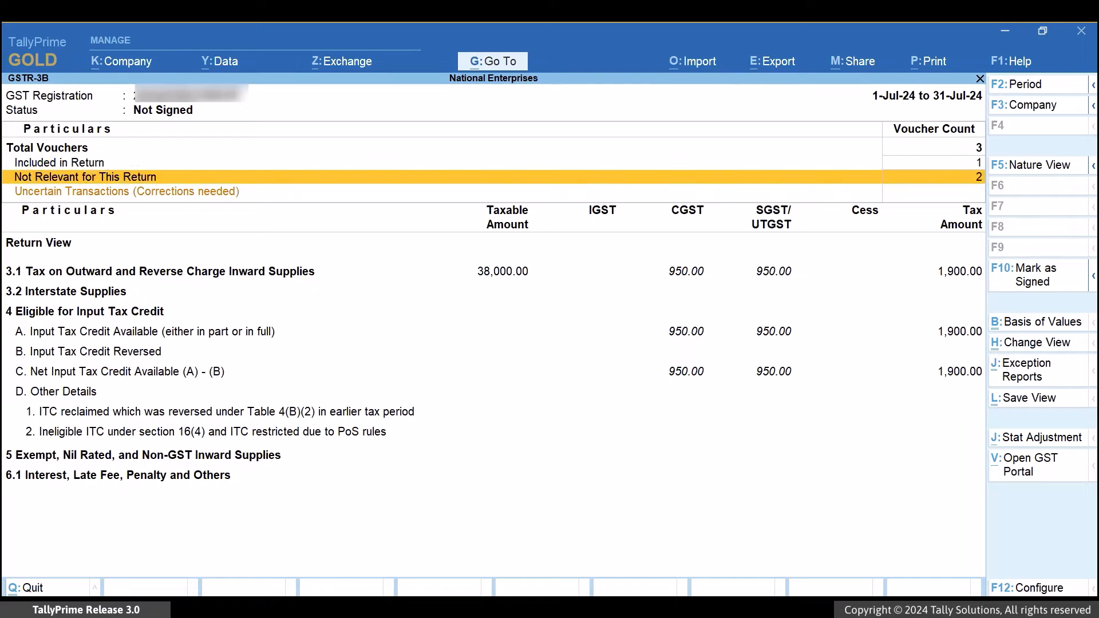
key(Return)
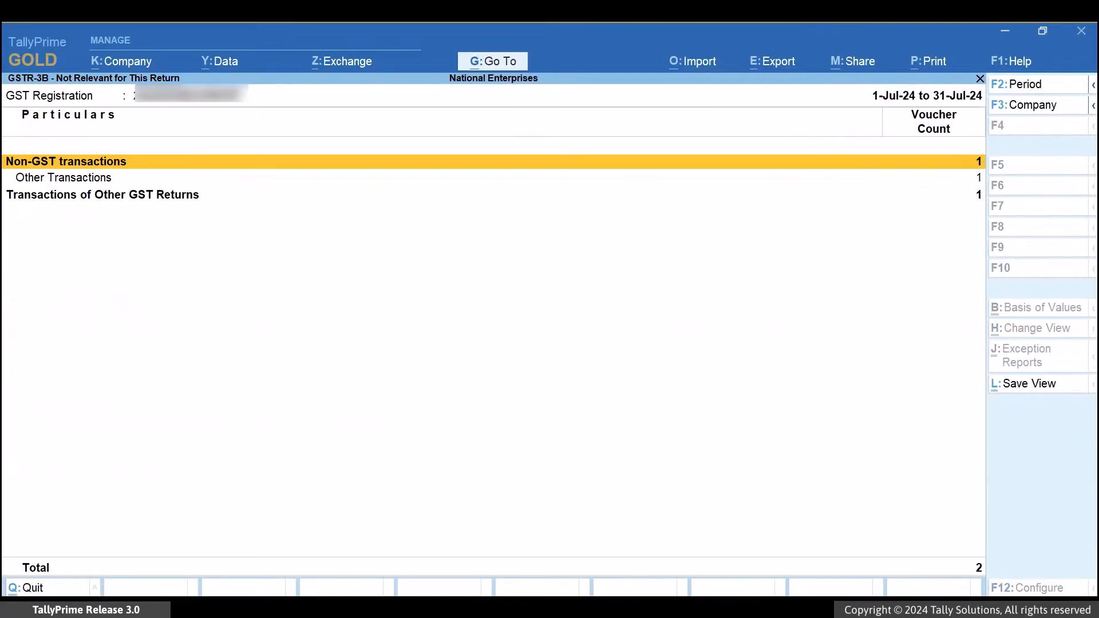
key(Down)
key(Down)
key(Return)
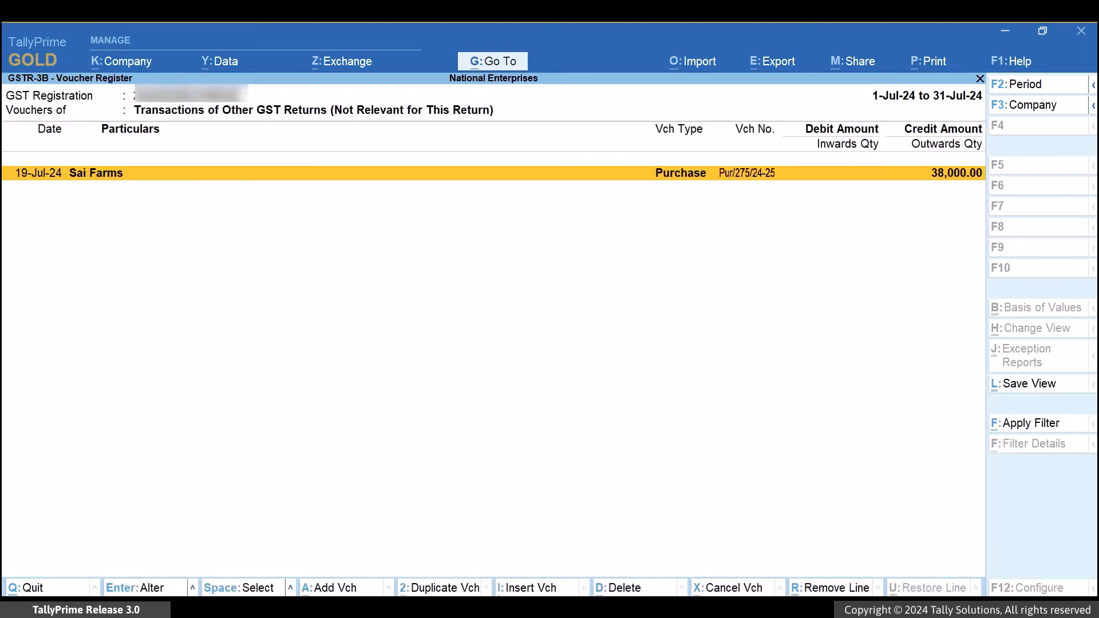
key(Return)
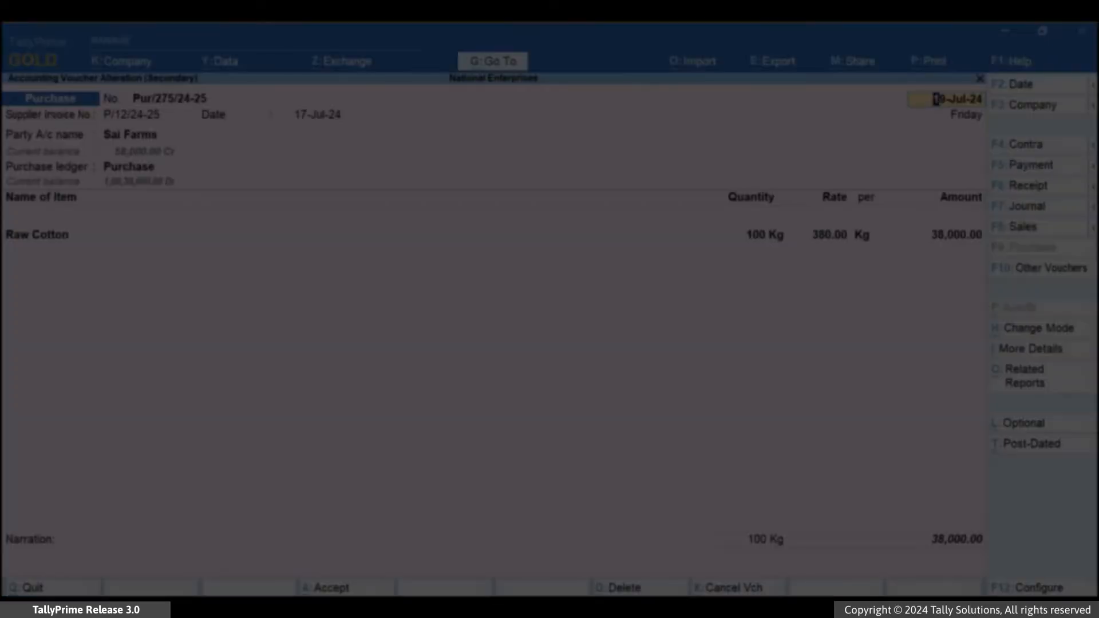
key(Escape)
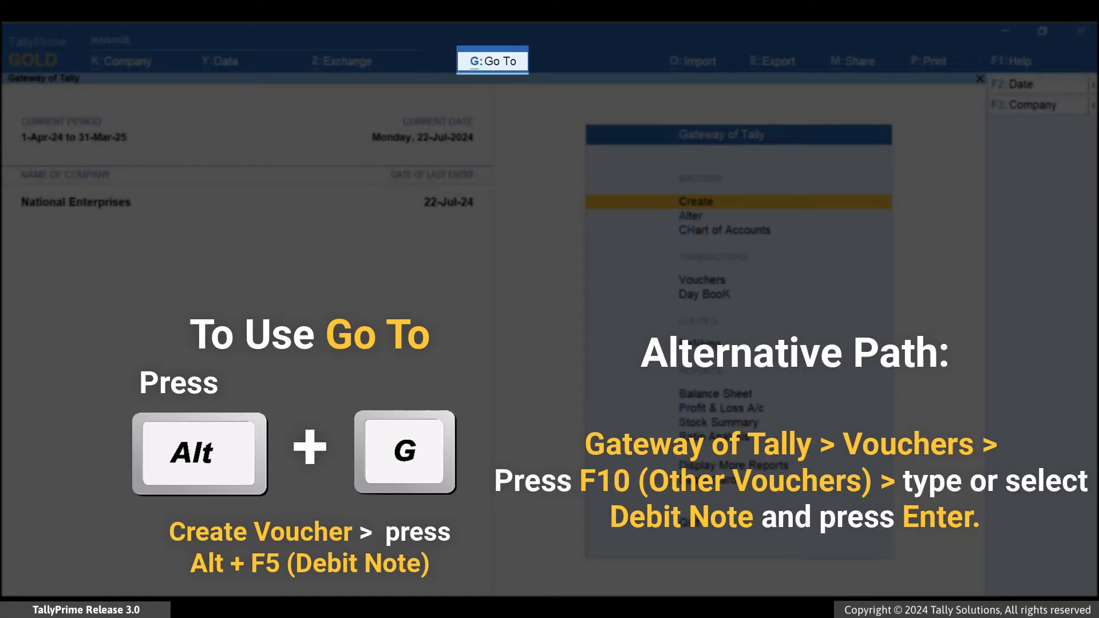
Create a new Debit Note voucher and set its date to 23-7-2024.
key(alt+g)
key(Up)
key(Up)
key(Up)
key(Up)
key(Up)
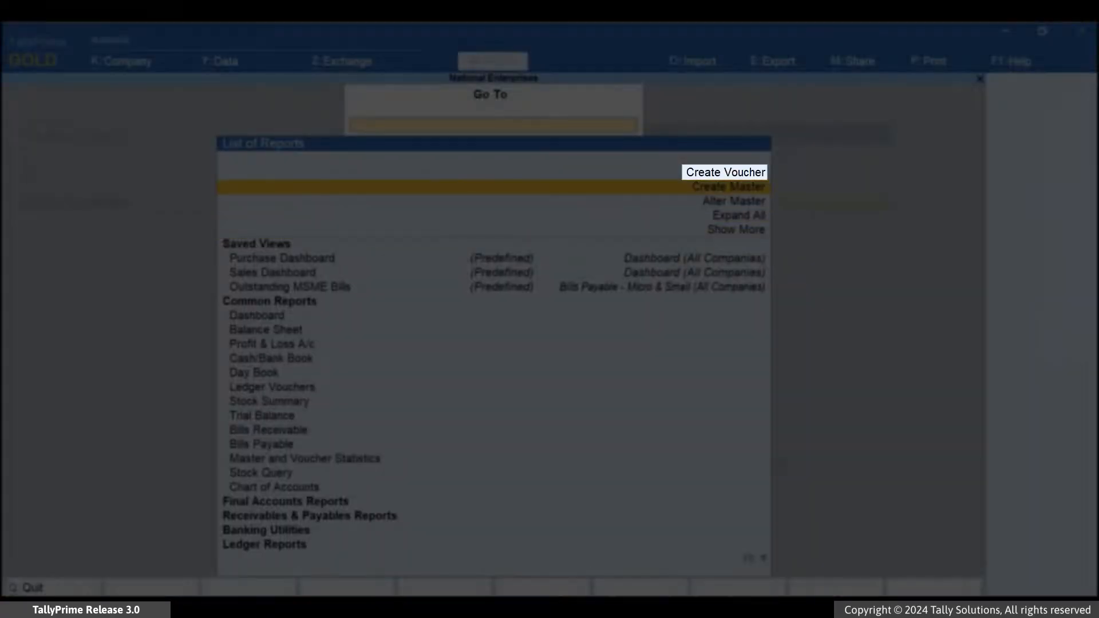
key(Return)
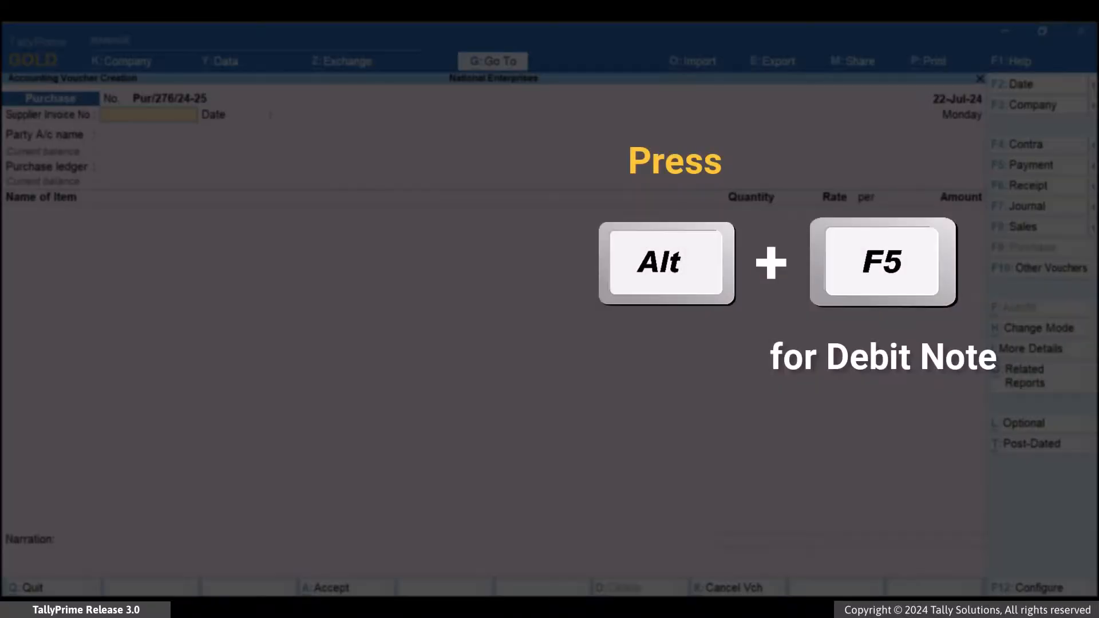
key(alt+F5)
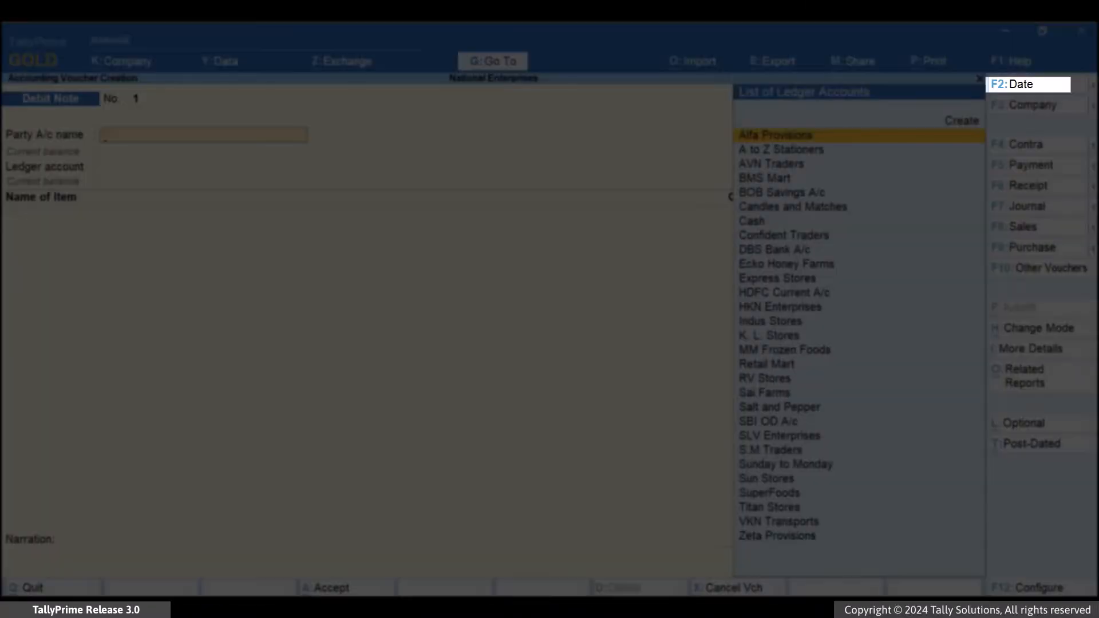
key(F2)
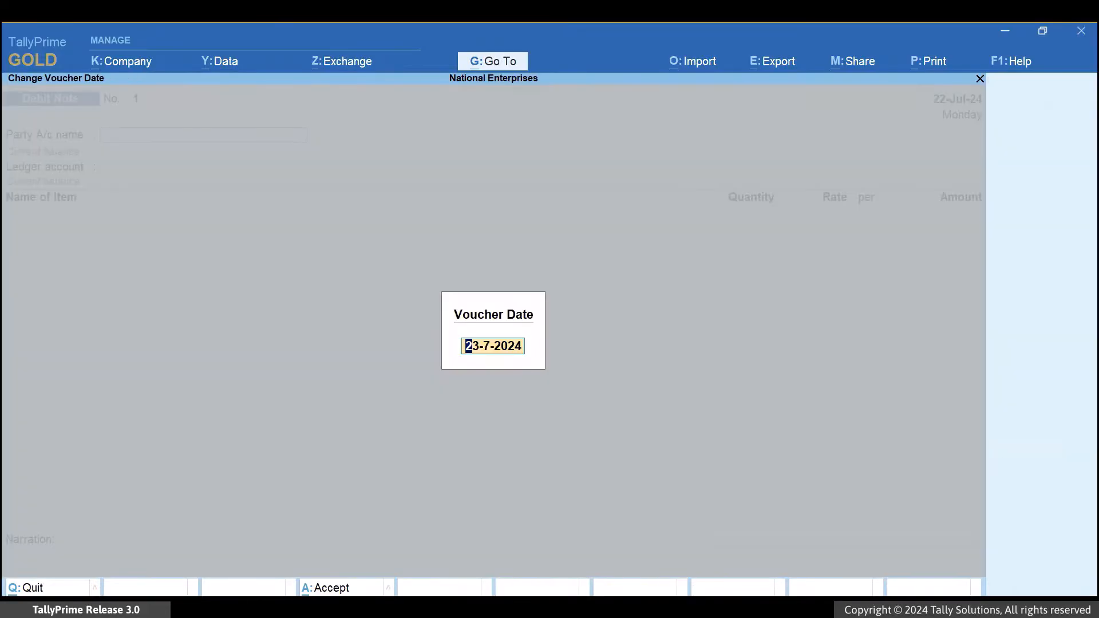
key(Return)
Set the debit note's party account to Sai Farms and its ledger account to Purchase Returns.
text(Sai)
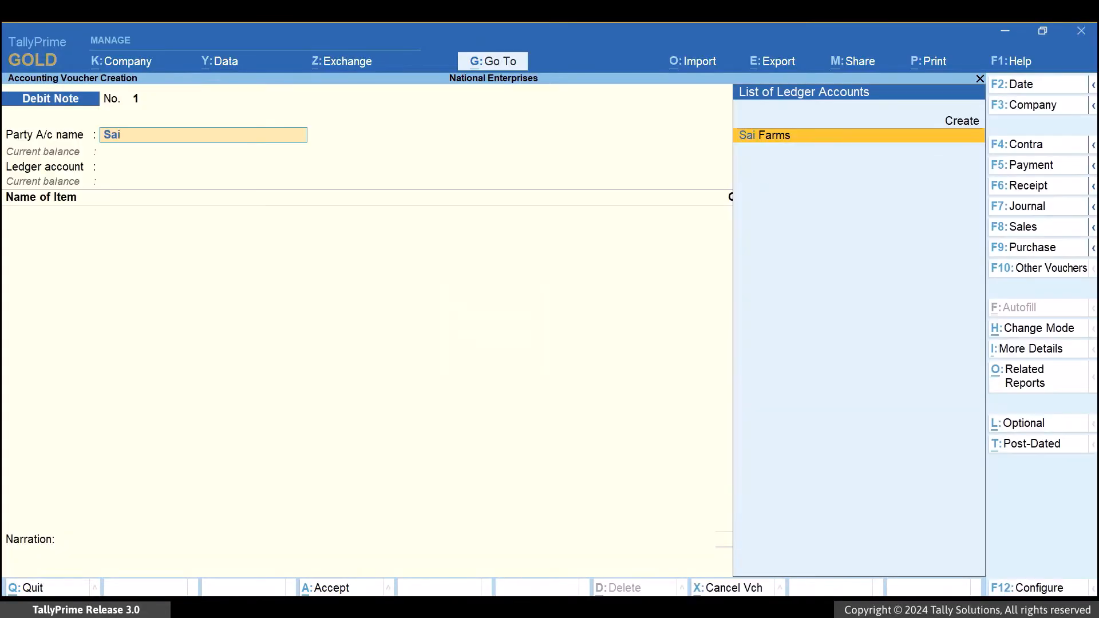
key(Return)
key(Down)
key(Down)
key(Down)
key(Down)
key(Down)
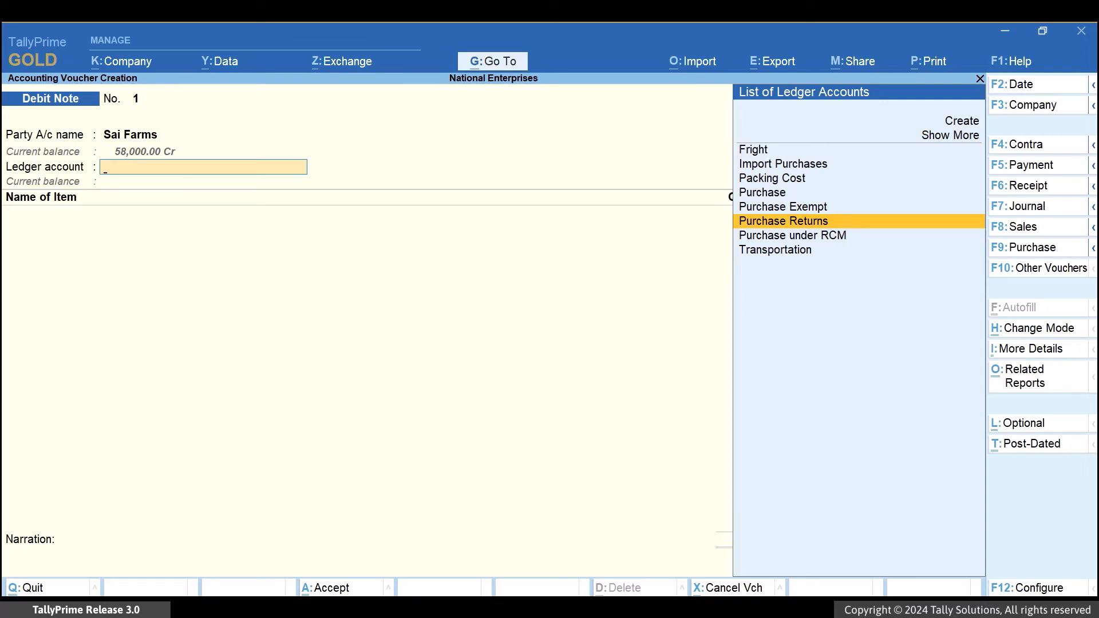
key(Return)
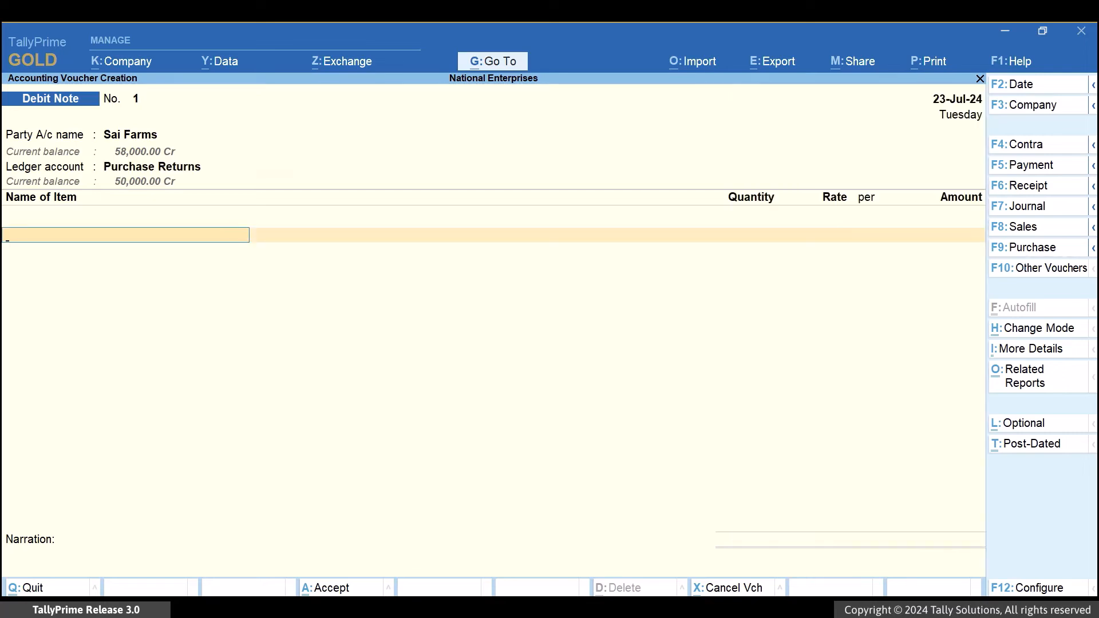
Add the stock item Raw Cotton with a quantity of 20 Kg, accepting the rate of 380.00 and the amount of 7,600.00.
text(Ra)
key(Return)
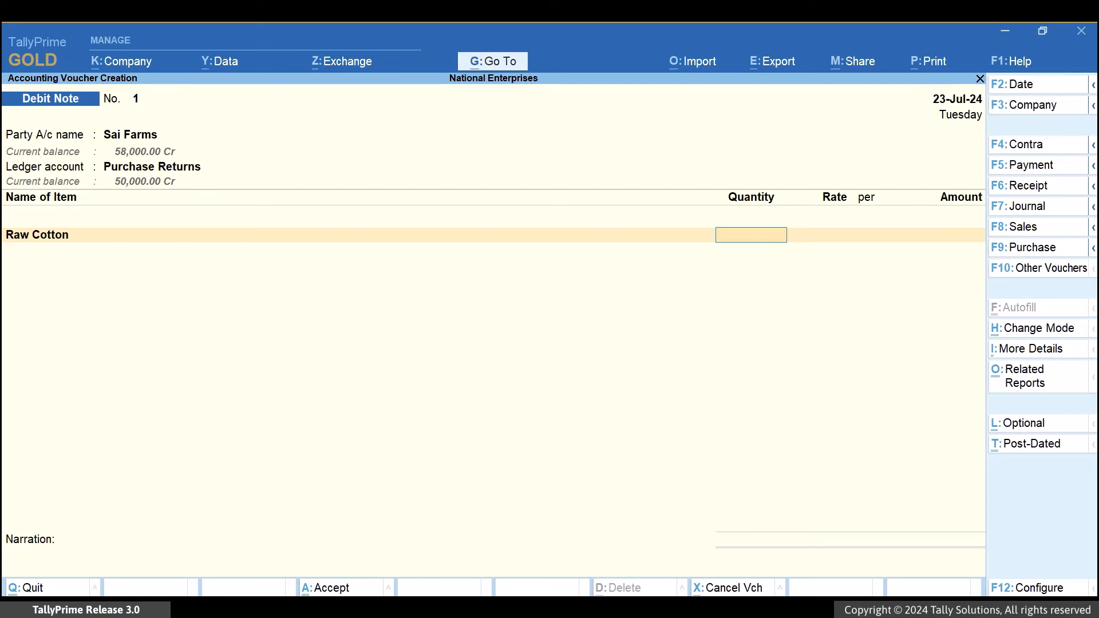
text(20)
key(Return)
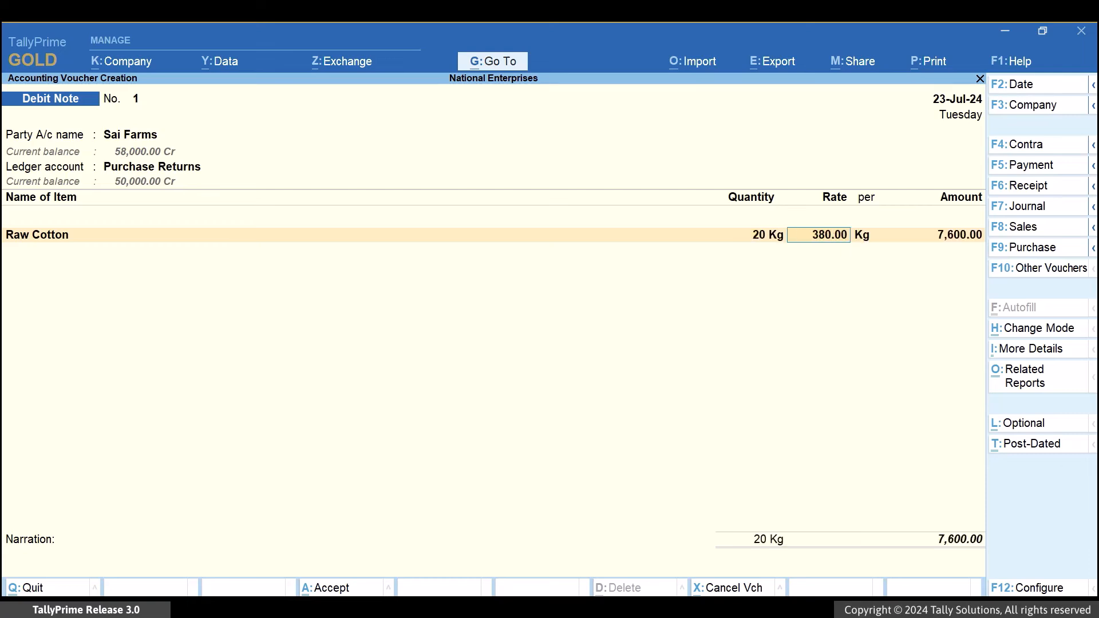
key(Return)
key(Return)
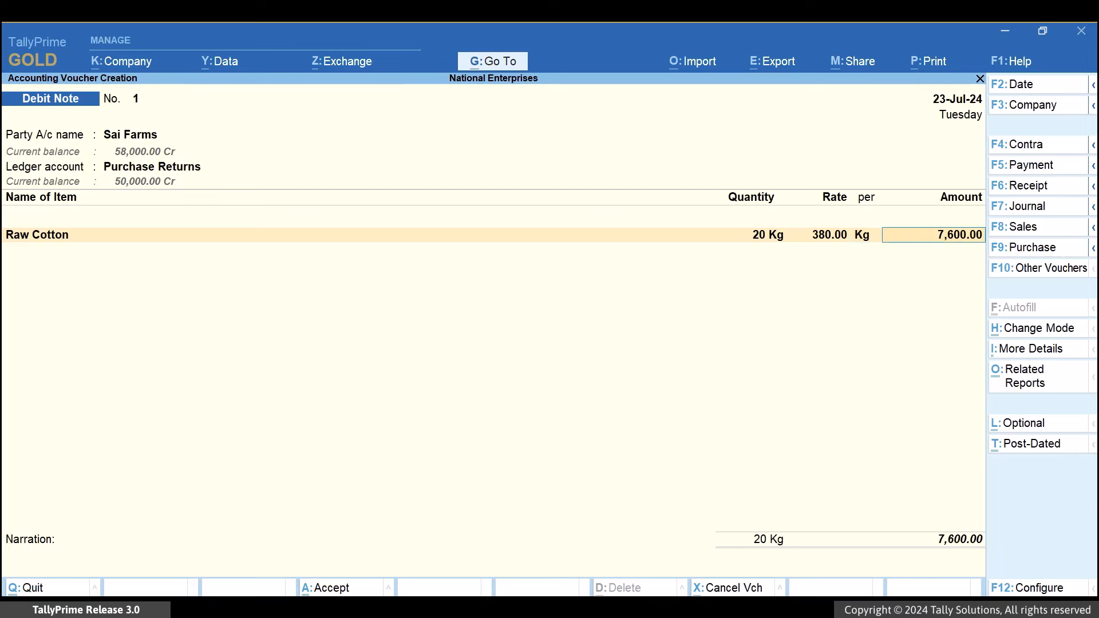
End the item list and provide GST details with reason 01-Sales Return, supplier's note number Cr/4/24-25 and note date 22-7.
key(Return)
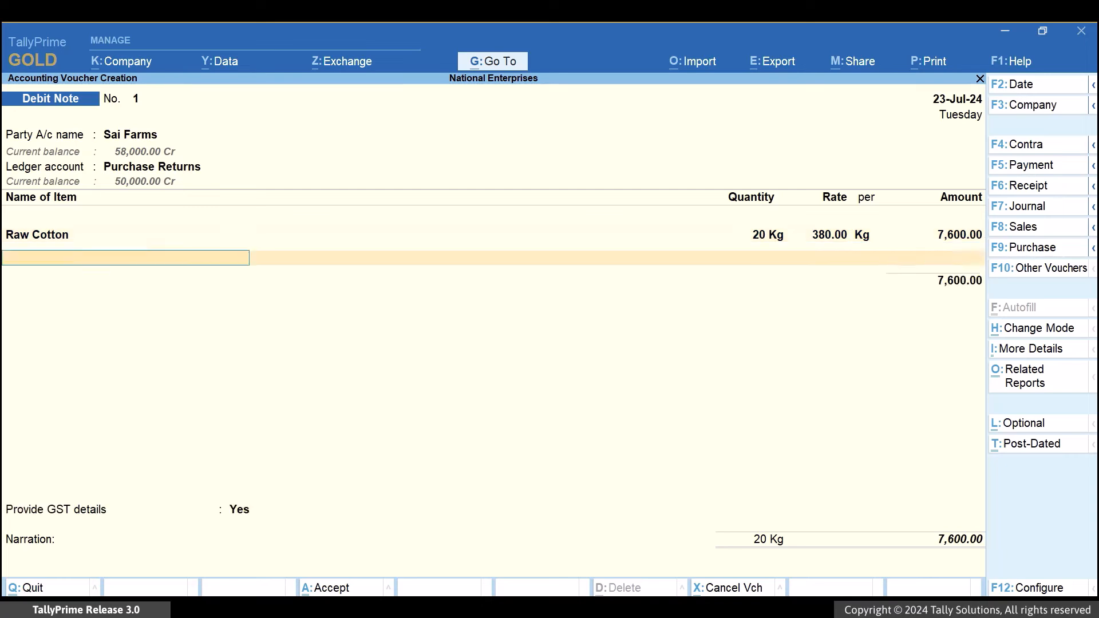
key(Return)
key(Return)
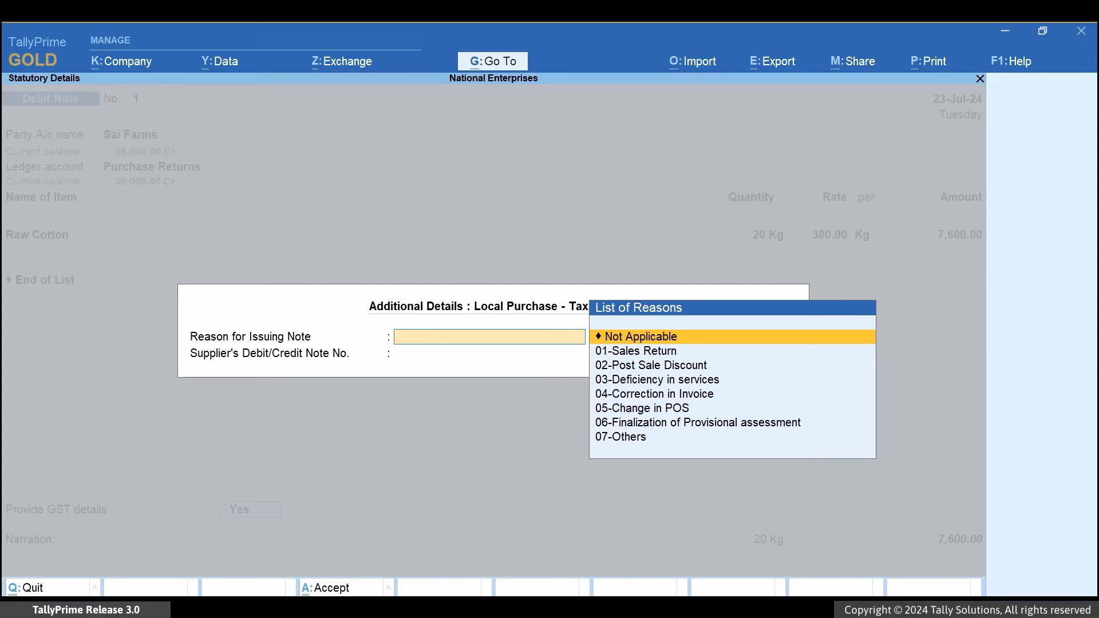
key(Down)
key(Return)
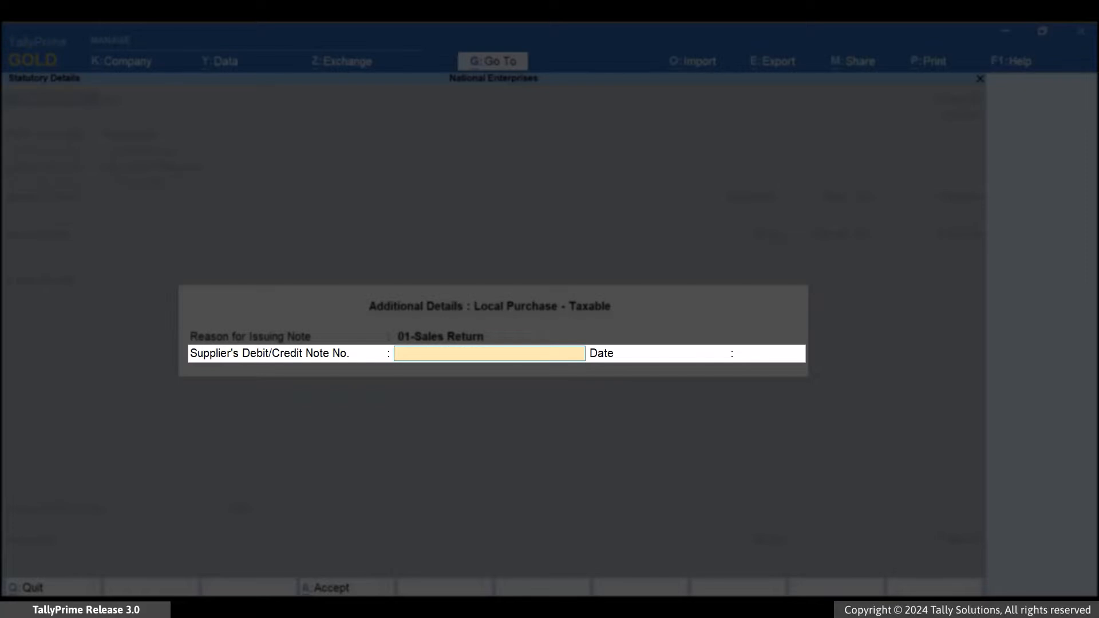
text(Cr/4/24-25)
key(Return)
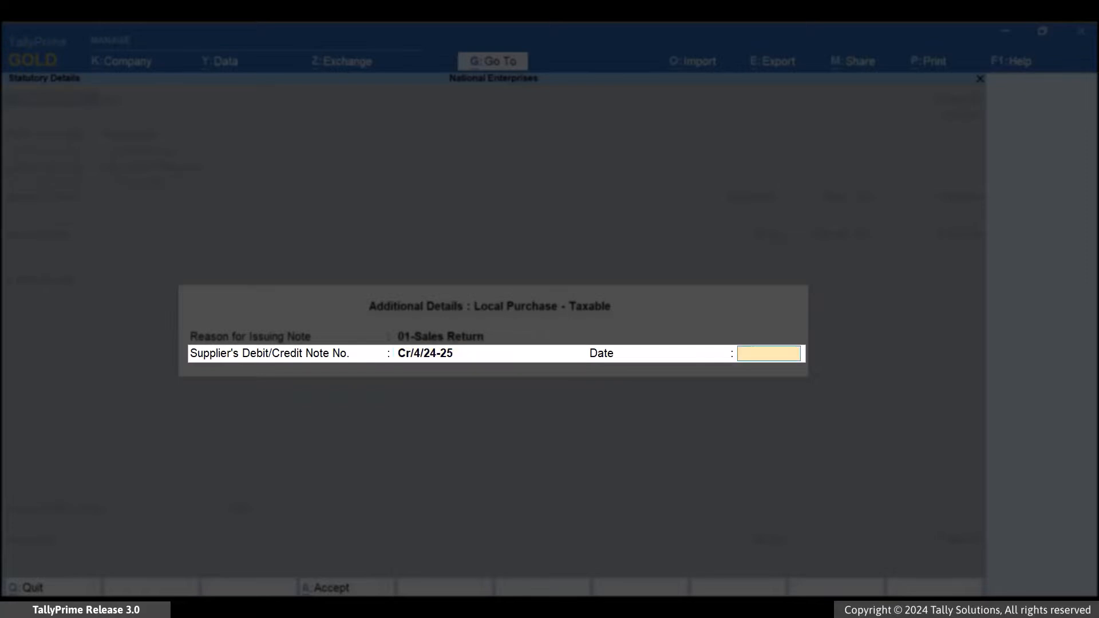
text(22-7)
key(Return)
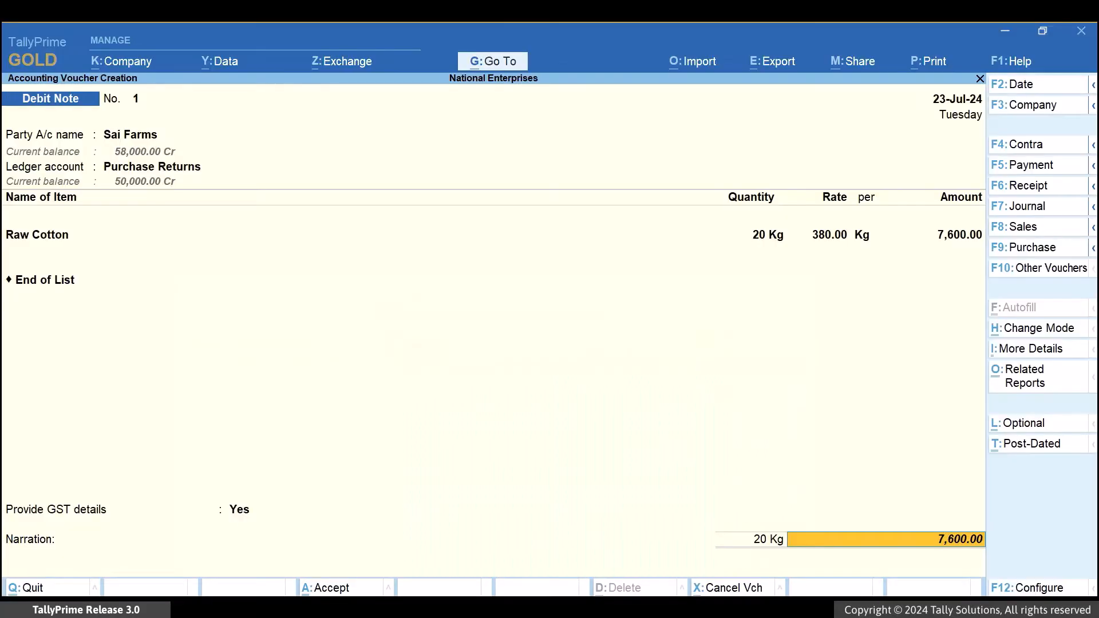
Examine the debit note's tax details in the related GST - Tax Analysis report.
key(ctrl+o)
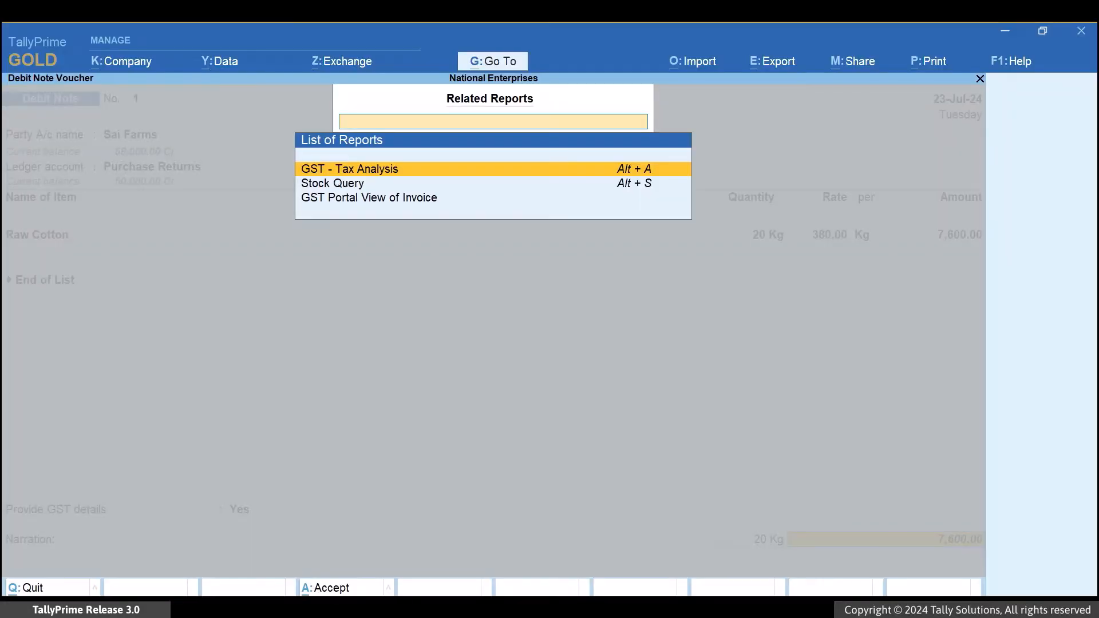
key(Return)
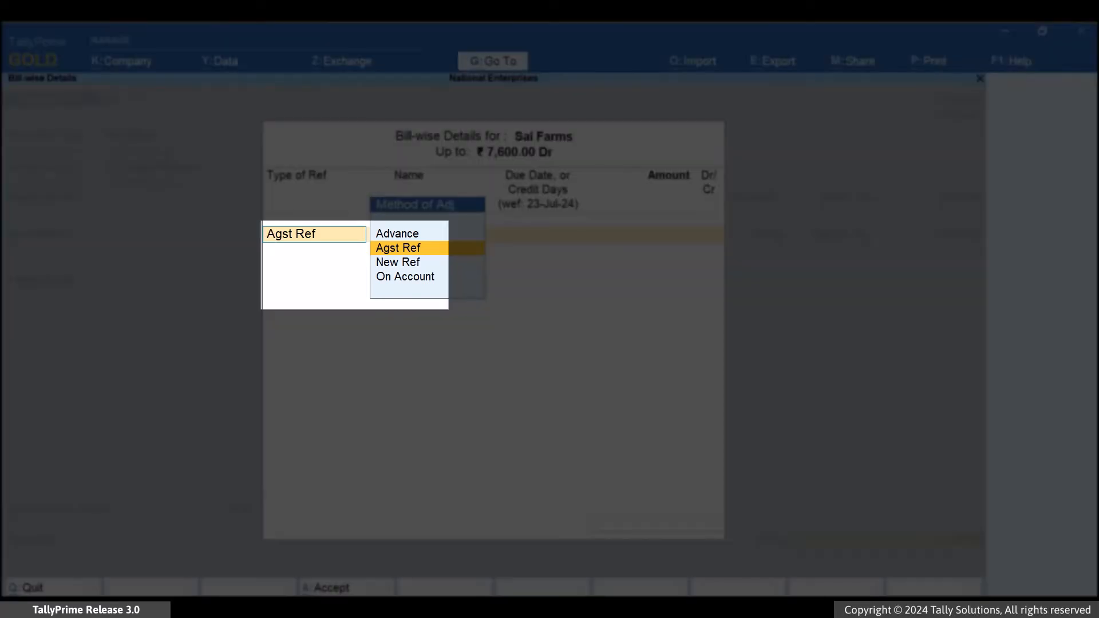
Allocate the debit note's amount as Agst Ref to pending bill P/12/24-25, then save the voucher and leave voucher creation.
key(Return)
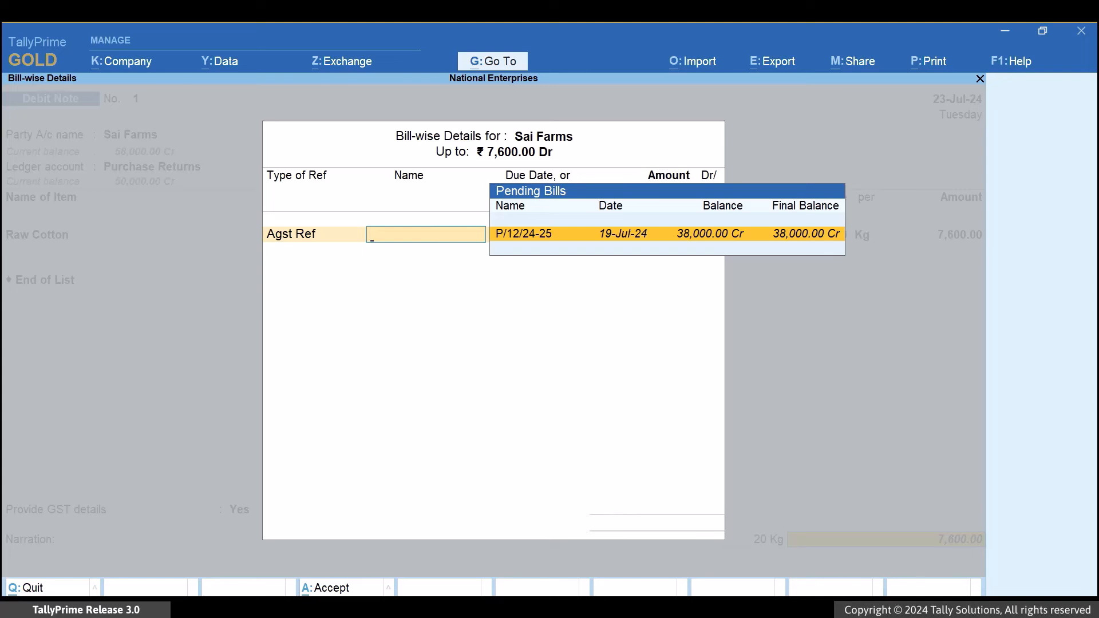
click(644, 234)
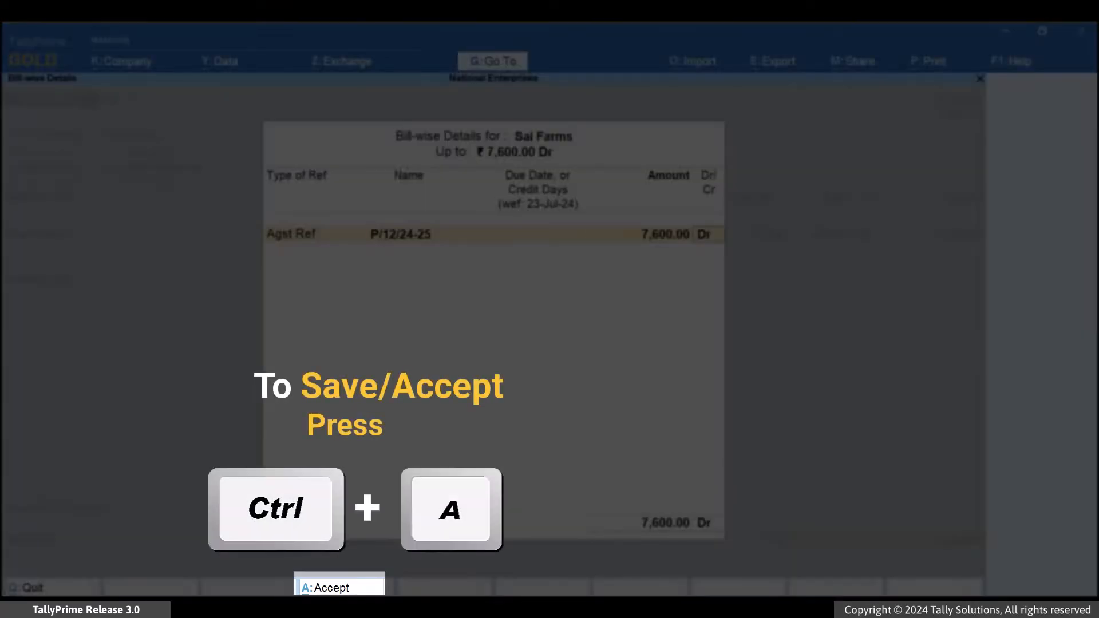
key(Return)
key(ctrl+a)
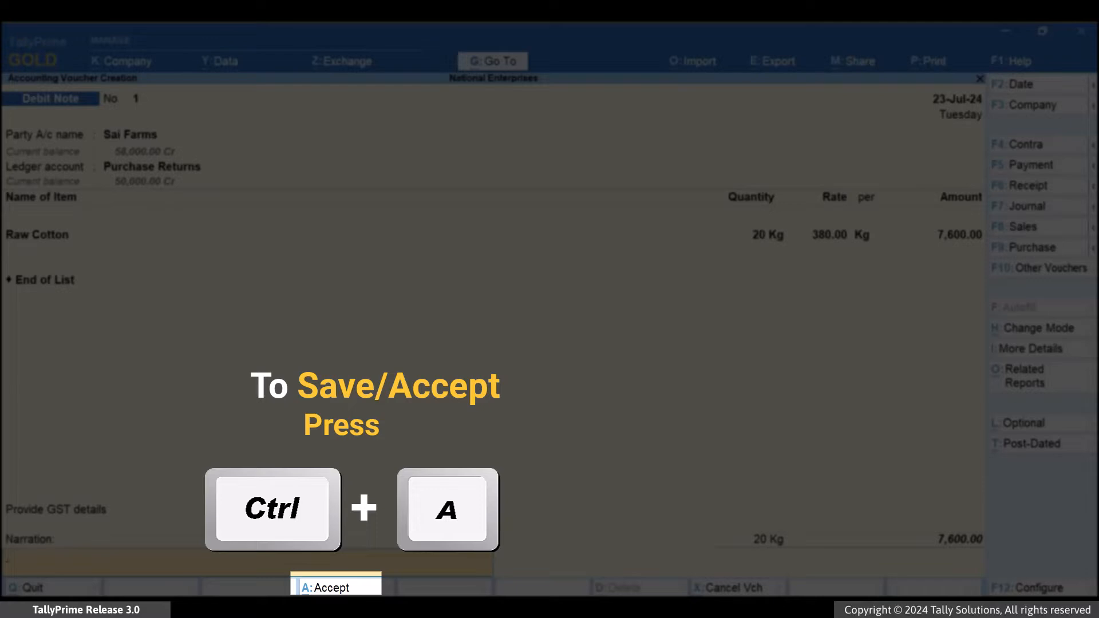
key(ctrl+a)
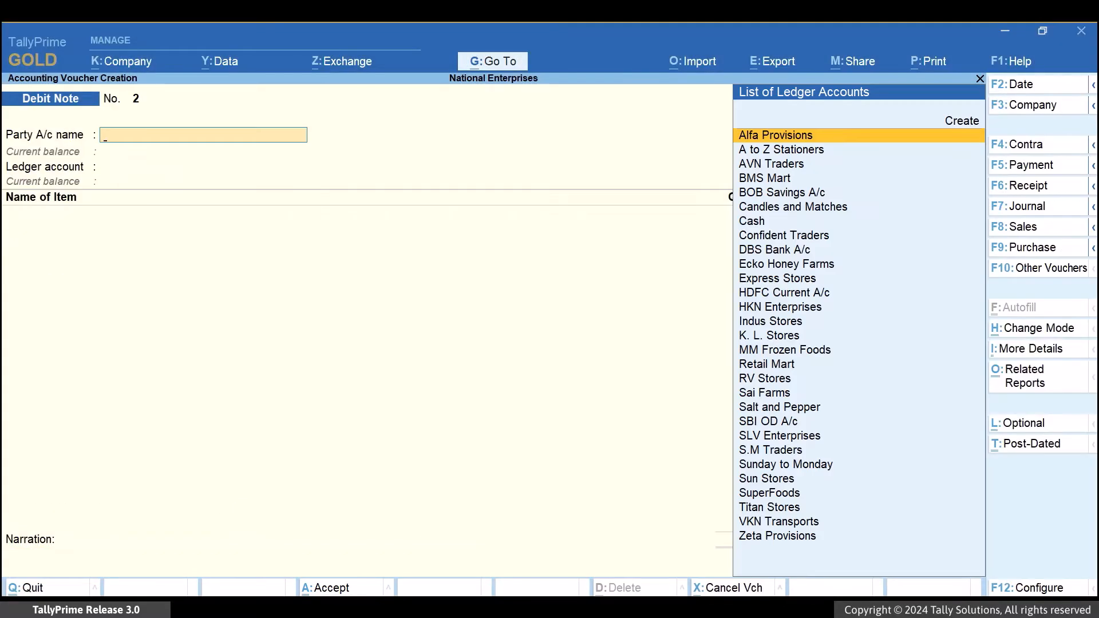
key(Escape)
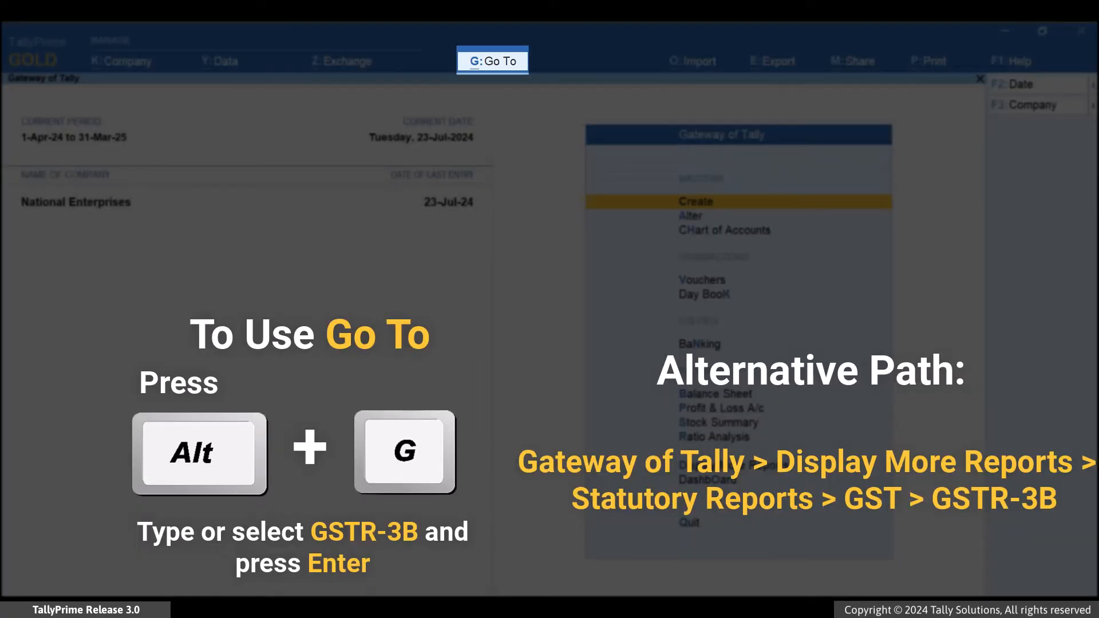
Open the GSTR-3B report for the debit note check and set its period to 1-Jul-24 to 31-Jul-24.
key(alt+g)
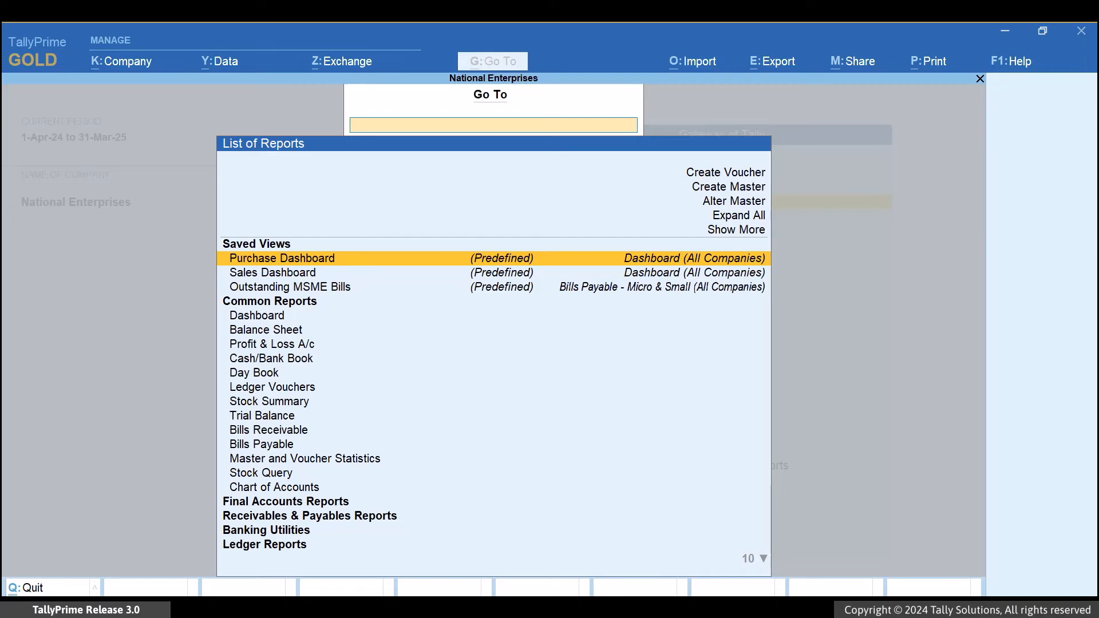
text(3b)
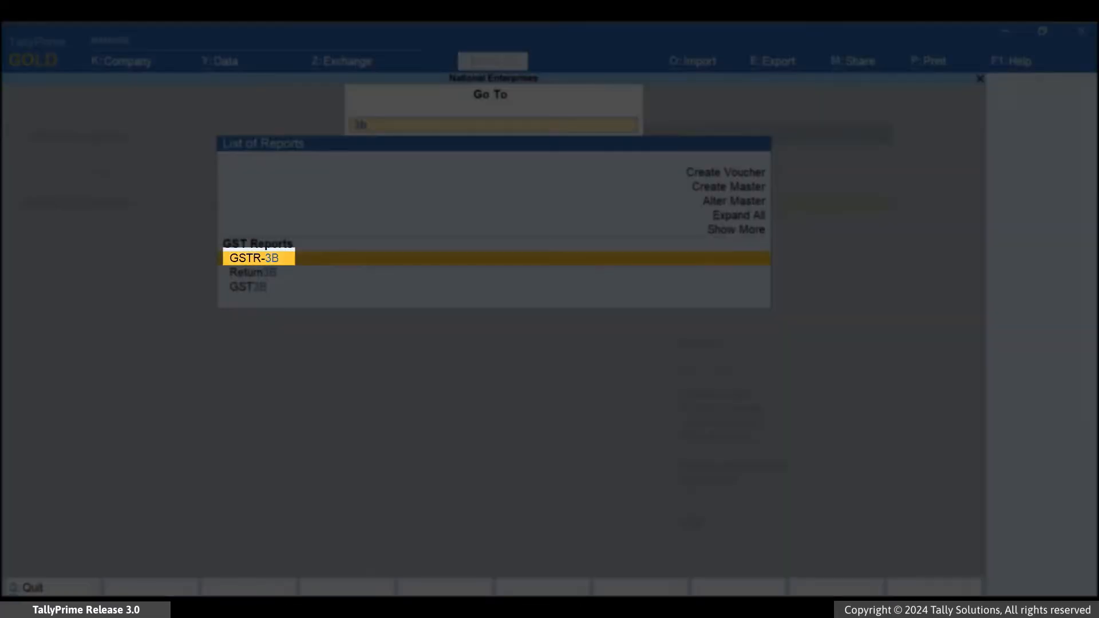
key(Return)
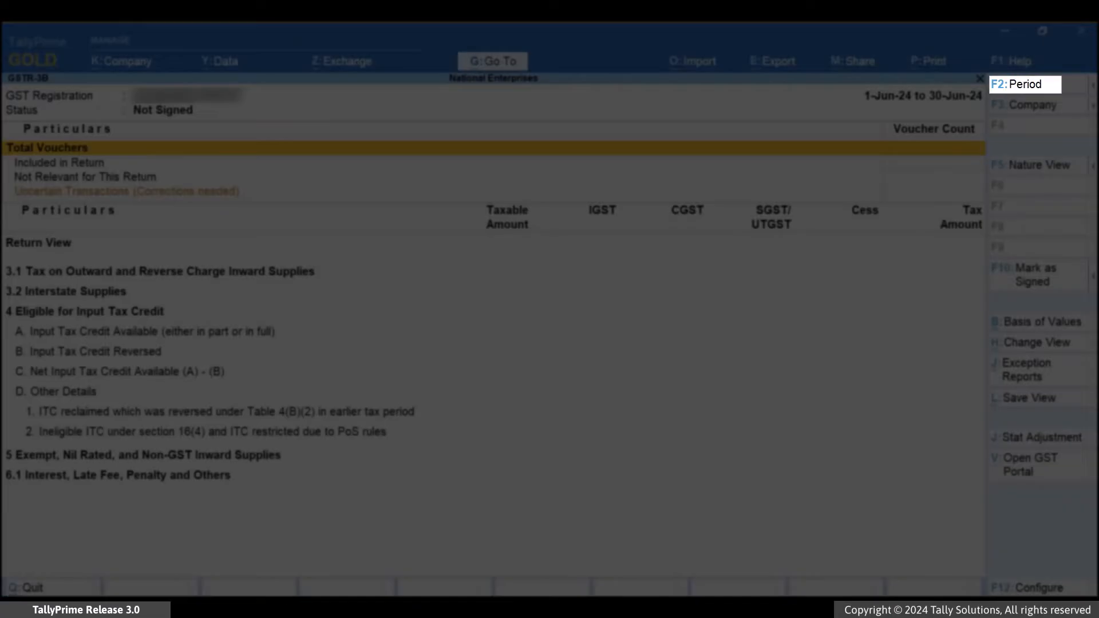
key(F2)
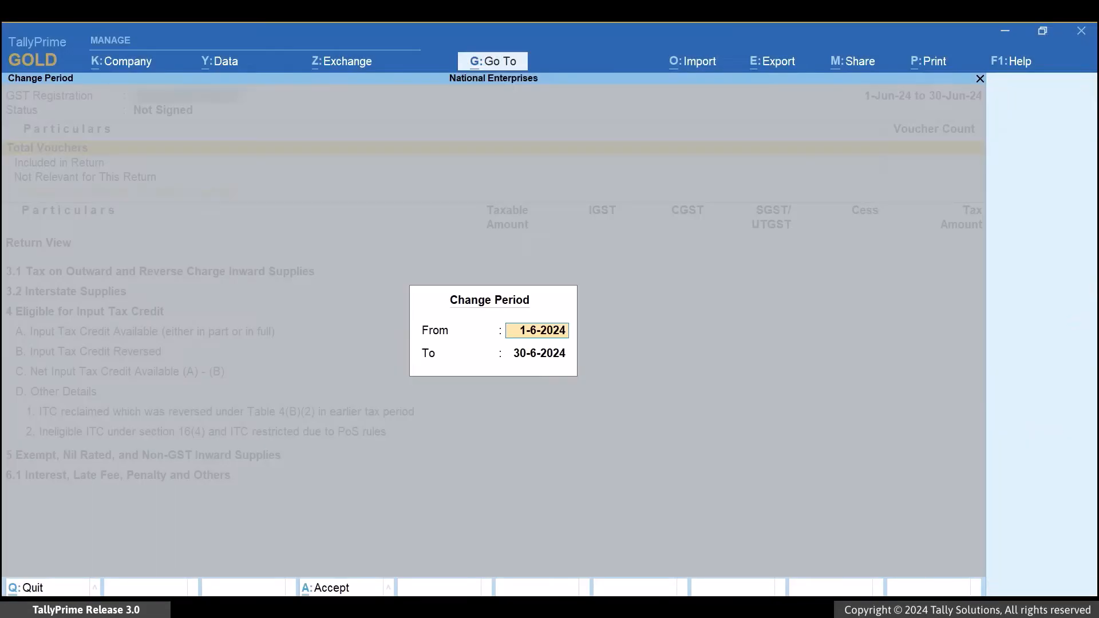
text(1-7)
key(Return)
text(31-7)
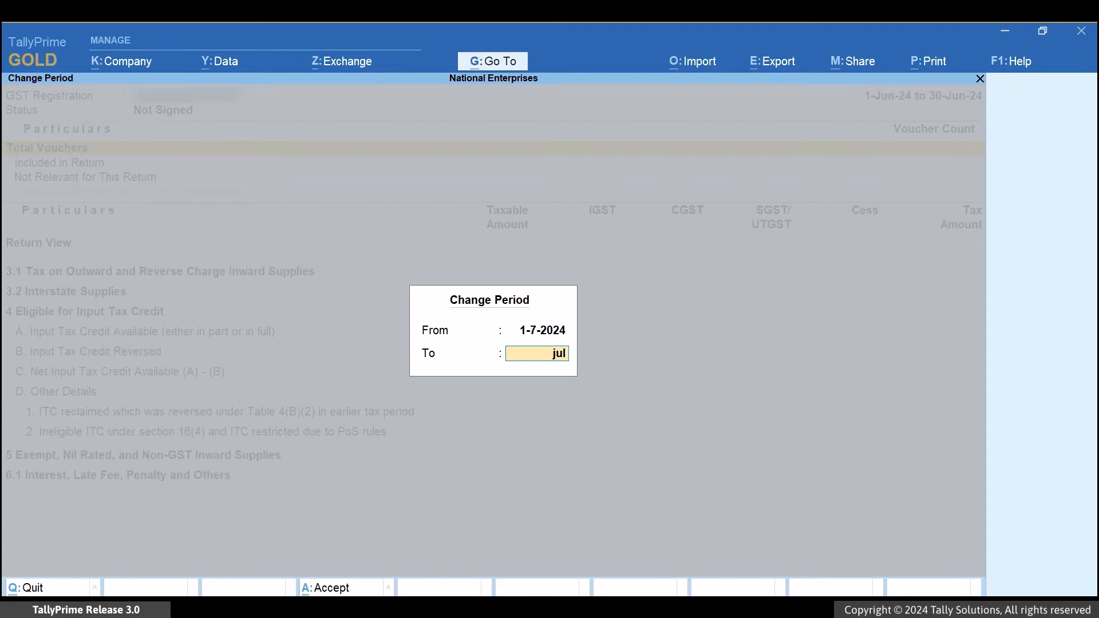
key(Return)
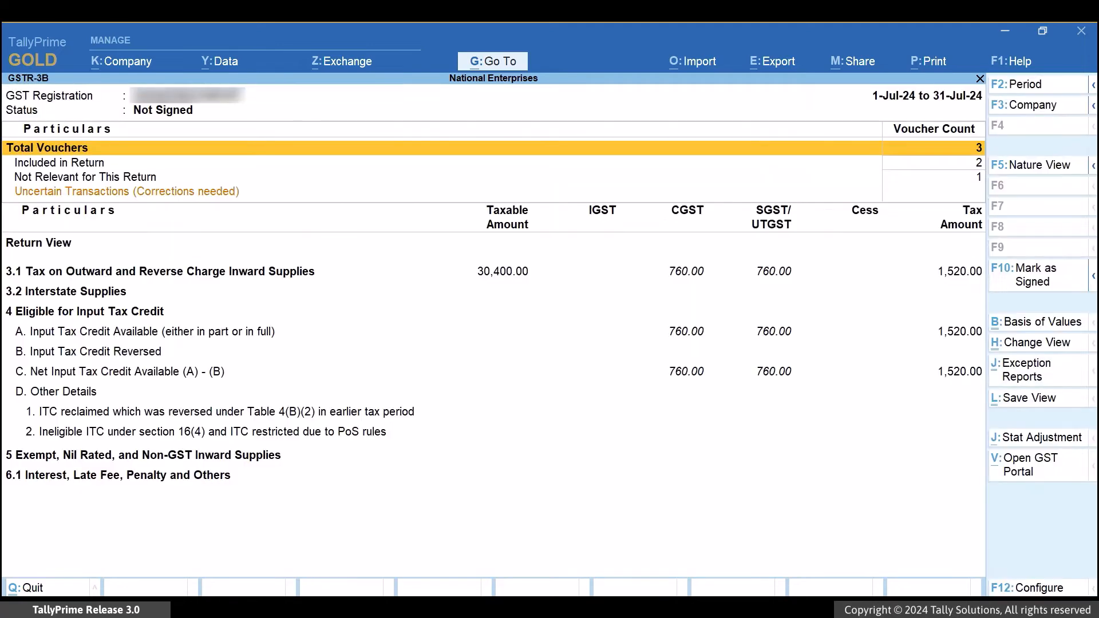
Drill down through the vouchers Included in Return to examine the Purchase Returns entry.
key(Down)
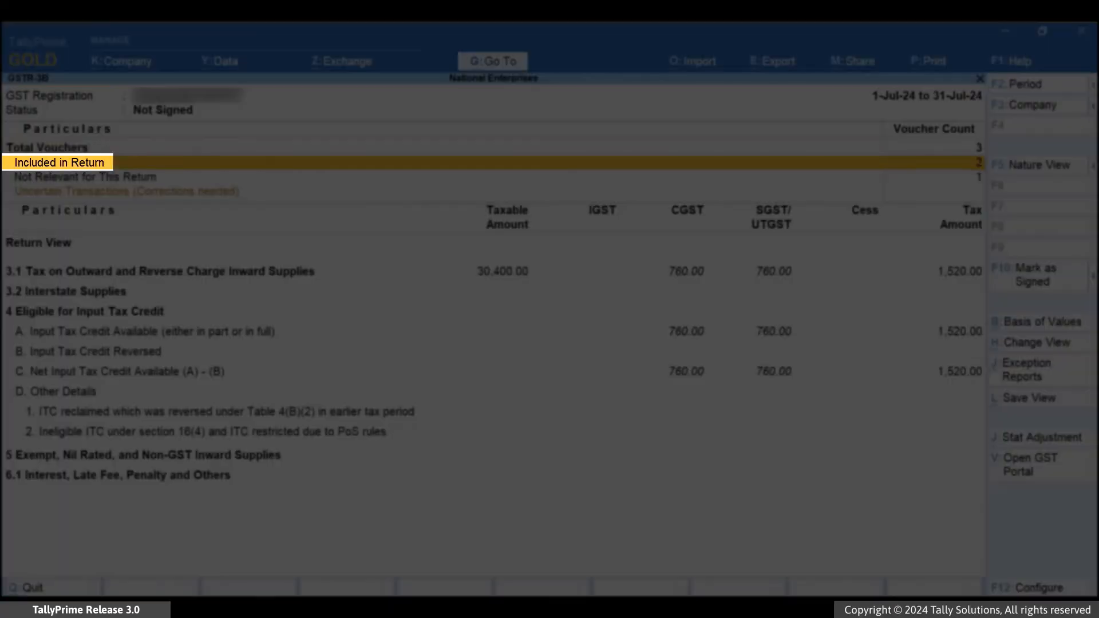
key(Return)
key(Down)
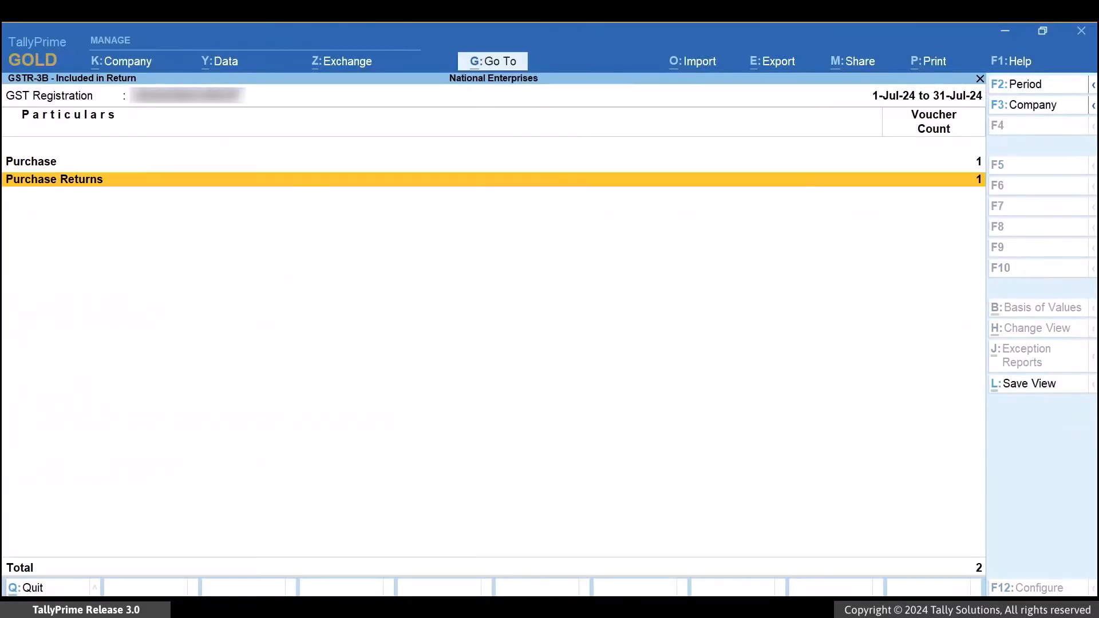
key(Return)
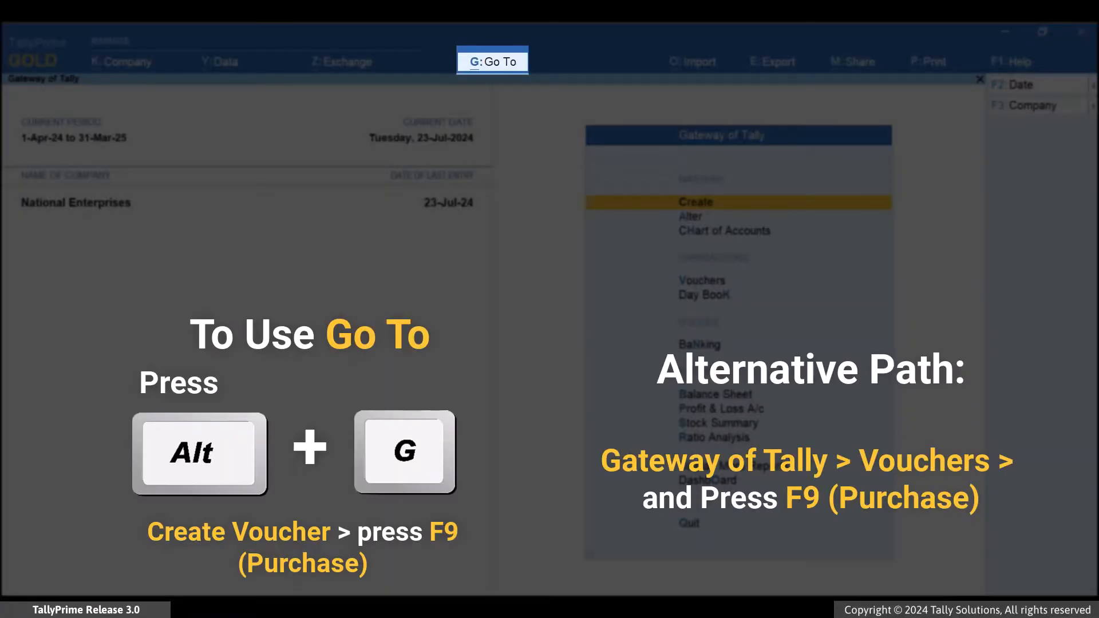
Start a new purchase voucher and change its mode to Accounting Invoice.
key(alt+g)
key(Up)
key(Up)
key(Up)
key(Up)
key(Up)
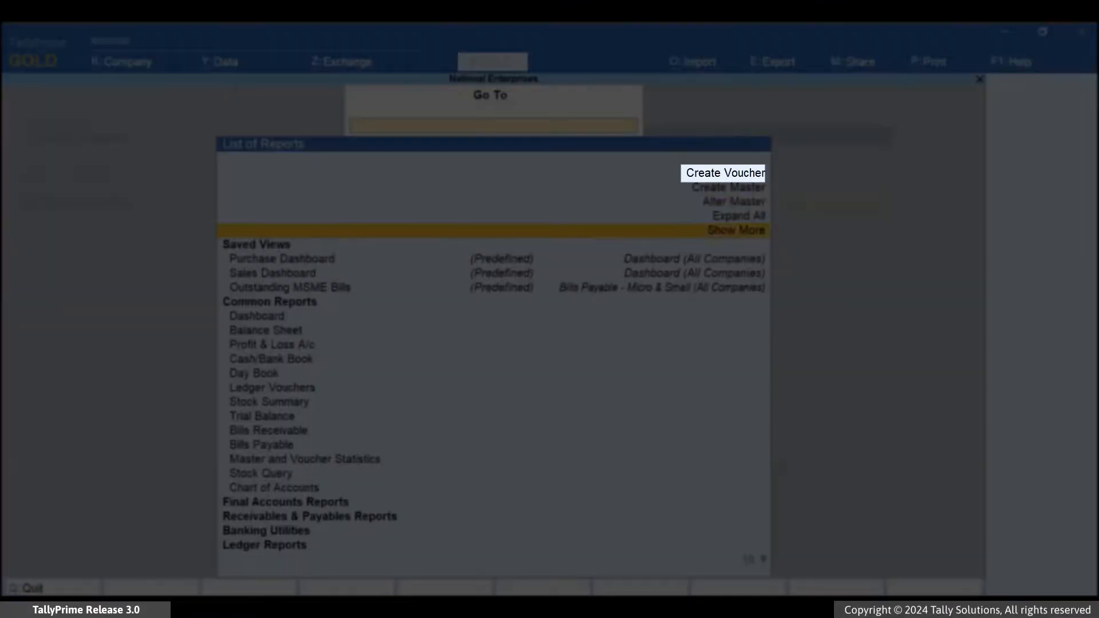
key(Return)
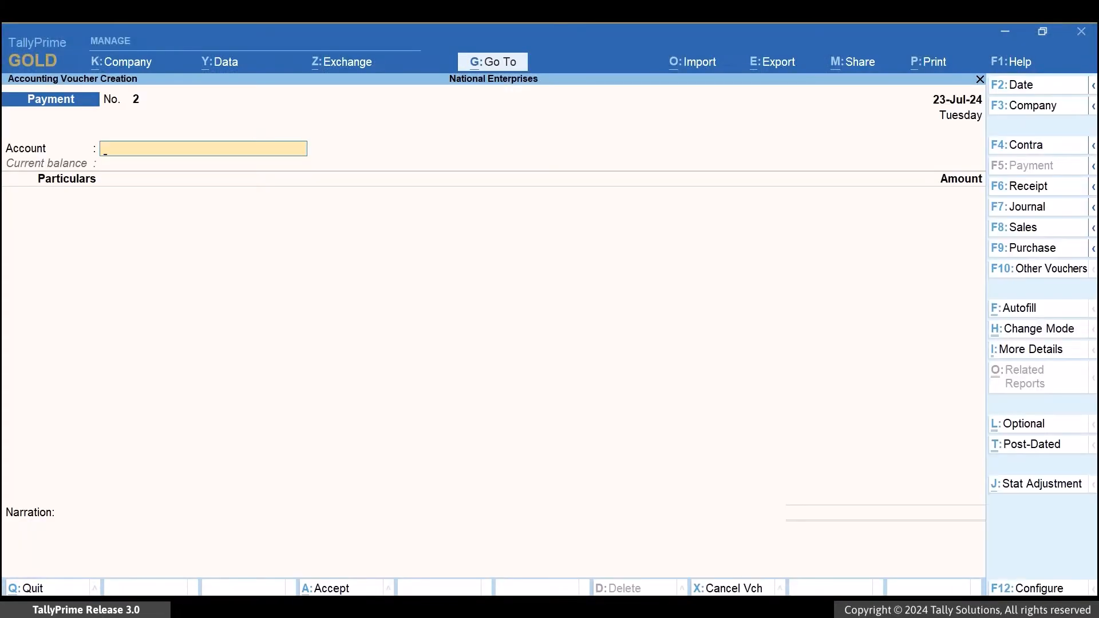
key(F9)
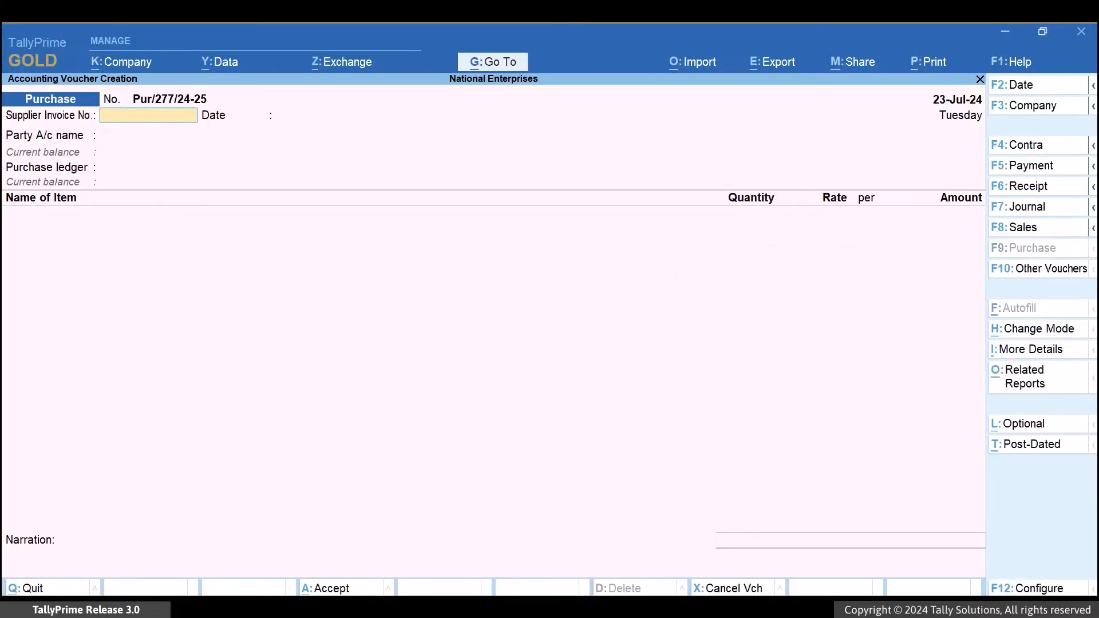
key(ctrl+h)
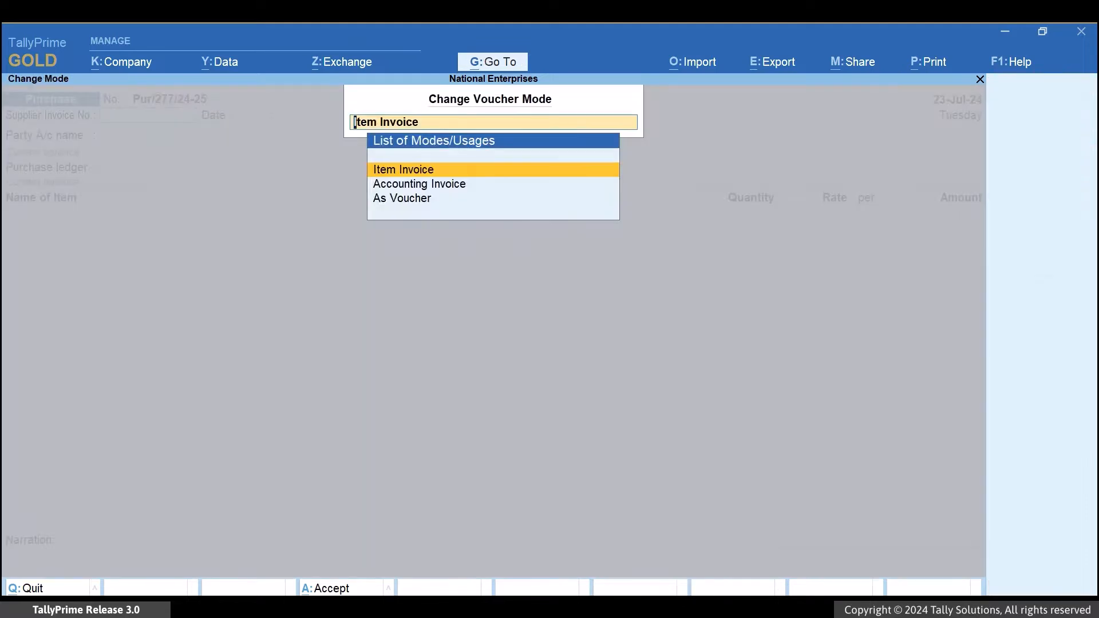
key(Down)
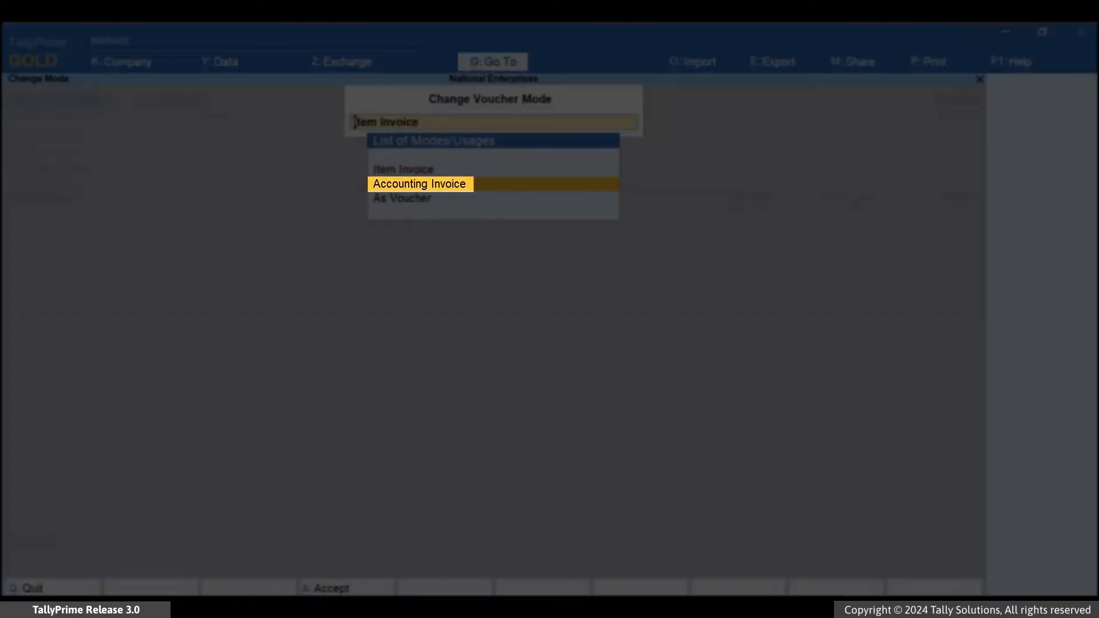
key(Return)
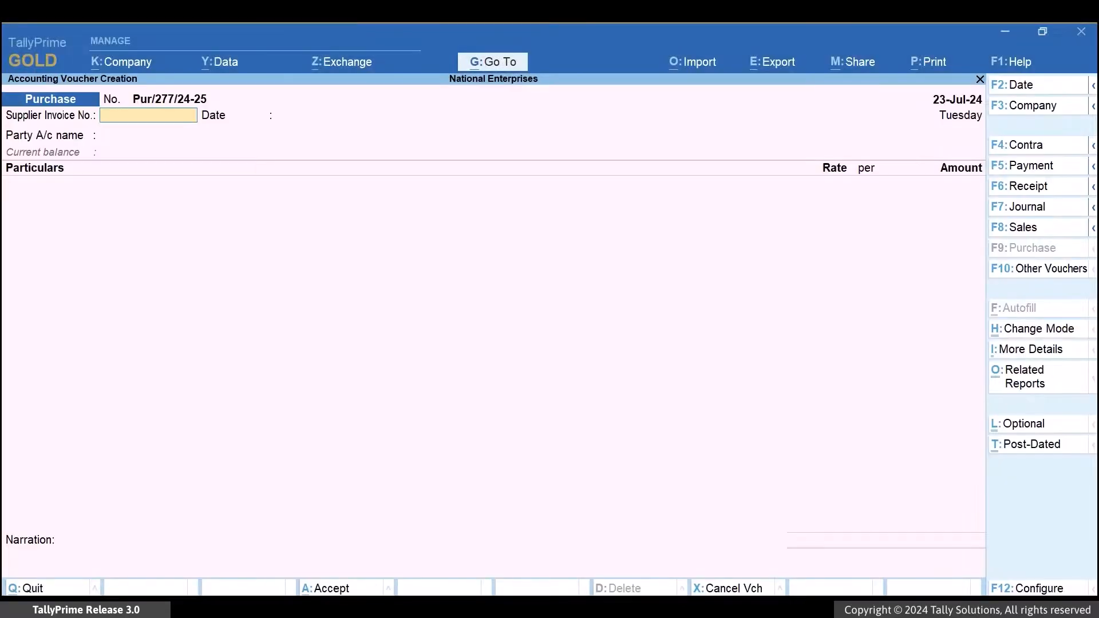
Set the voucher date to 24-7-2024 and enter supplier invoice number 003 dated 20-7.
key(F2)
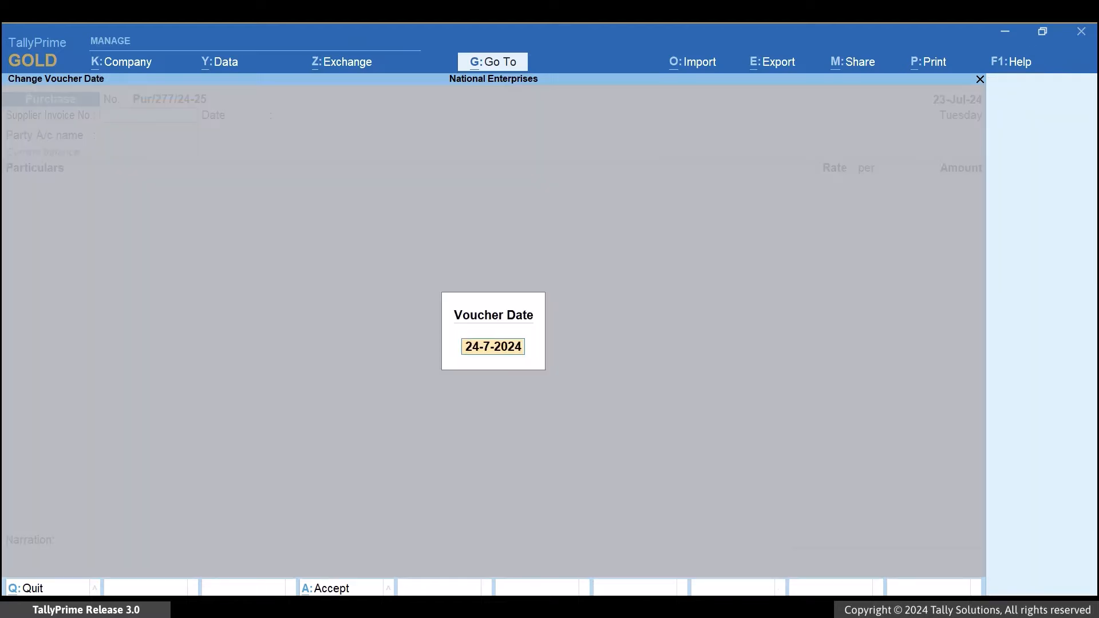
key(Return)
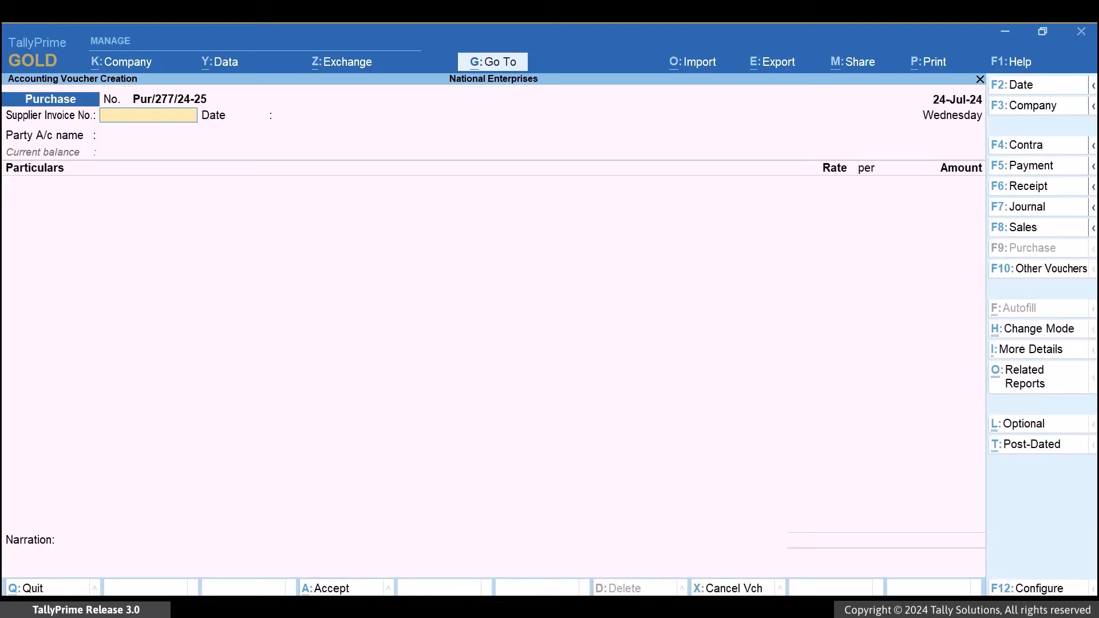
text(003)
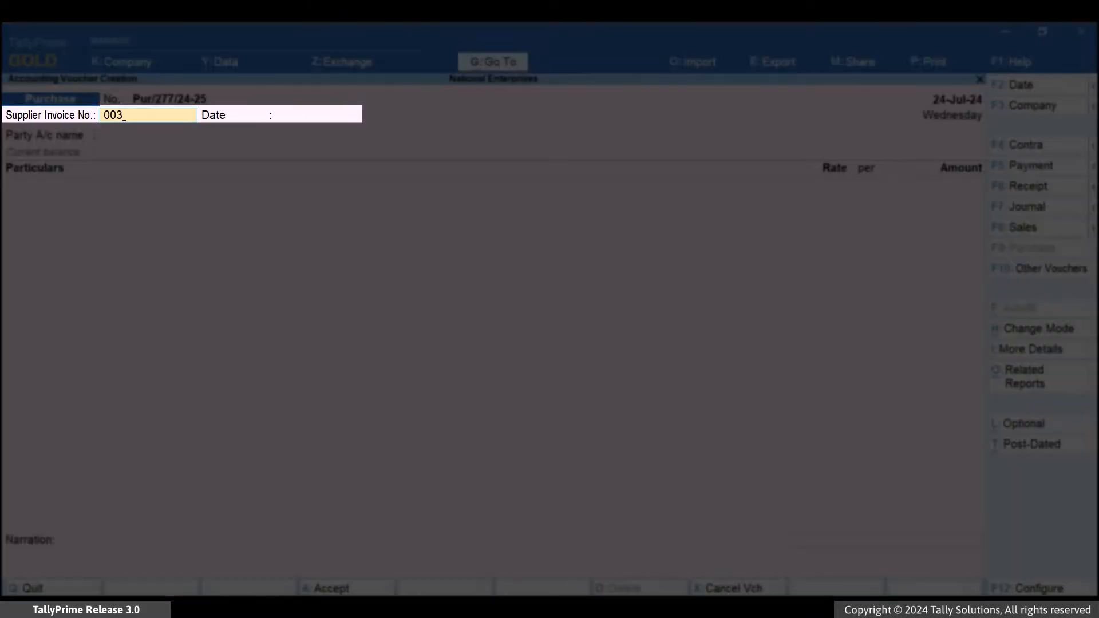
key(Return)
text(20-7)
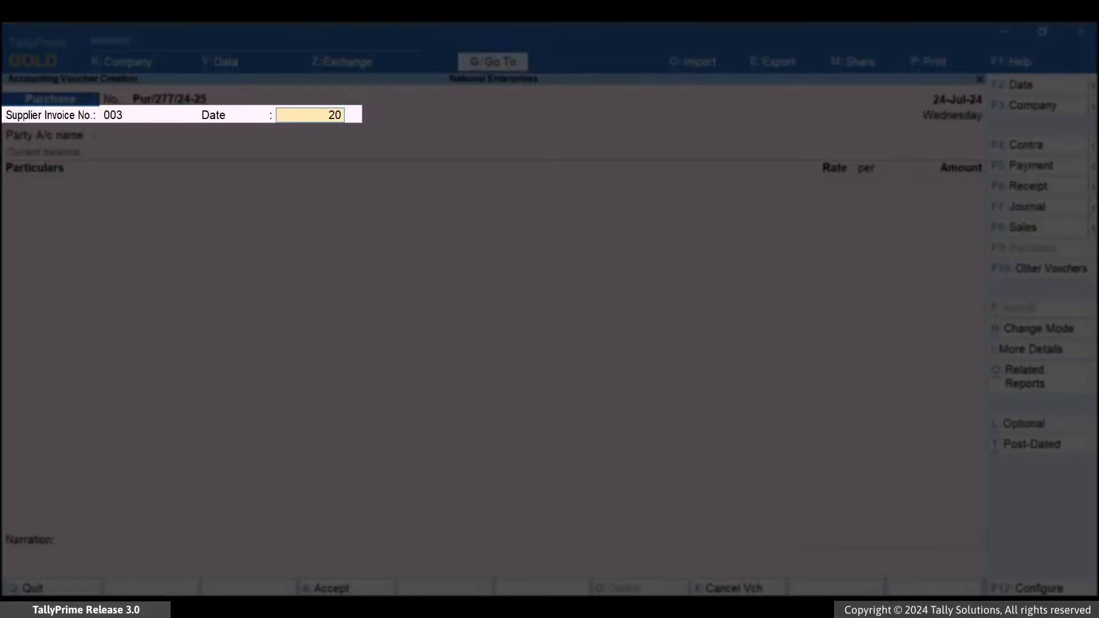
key(Return)
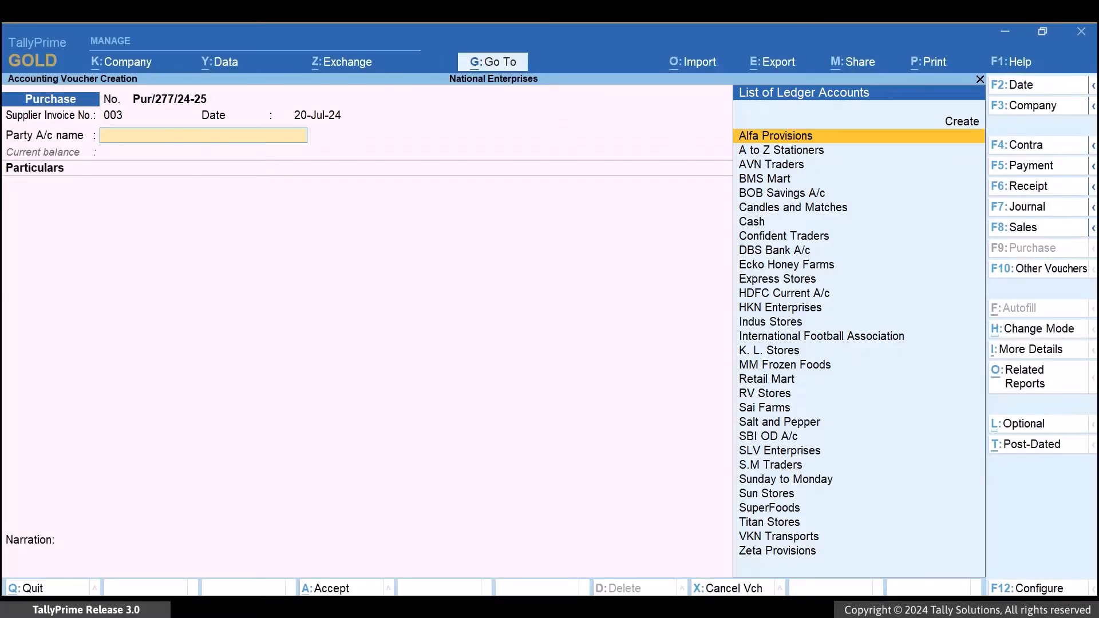
Choose International Football Association as the party account and accept its supplementary and party details.
text(In)
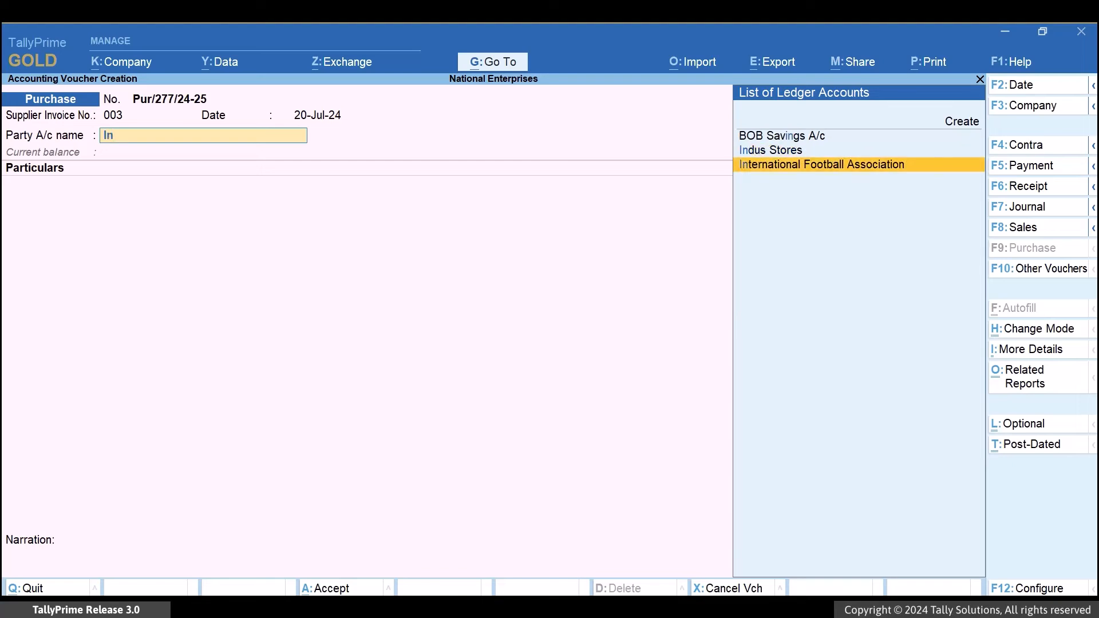
key(Return)
key(ctrl+a)
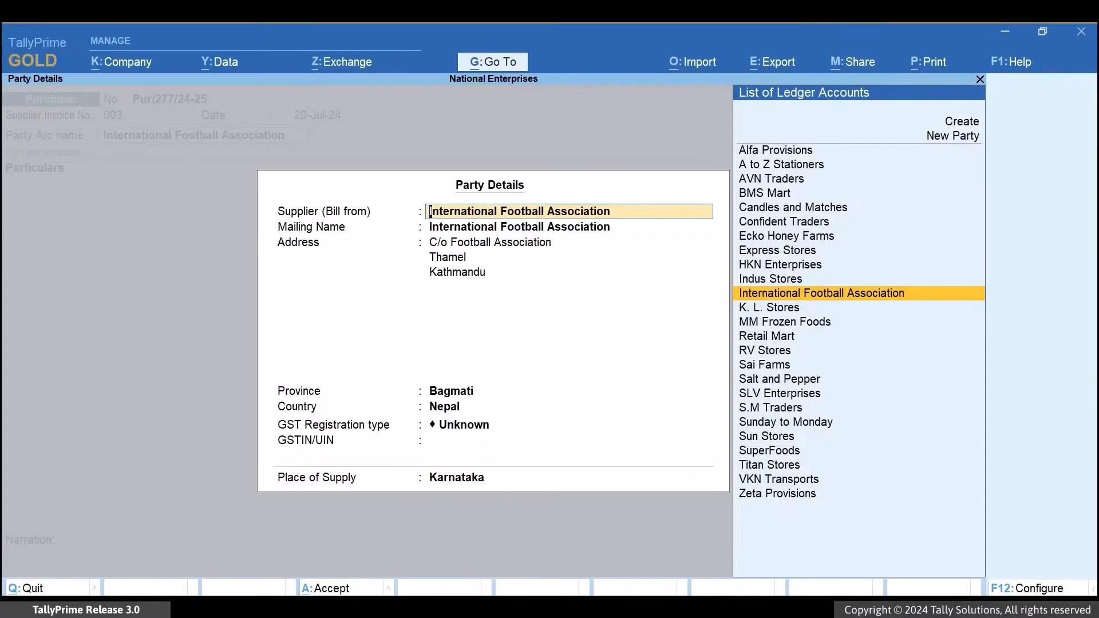
key(ctrl+a)
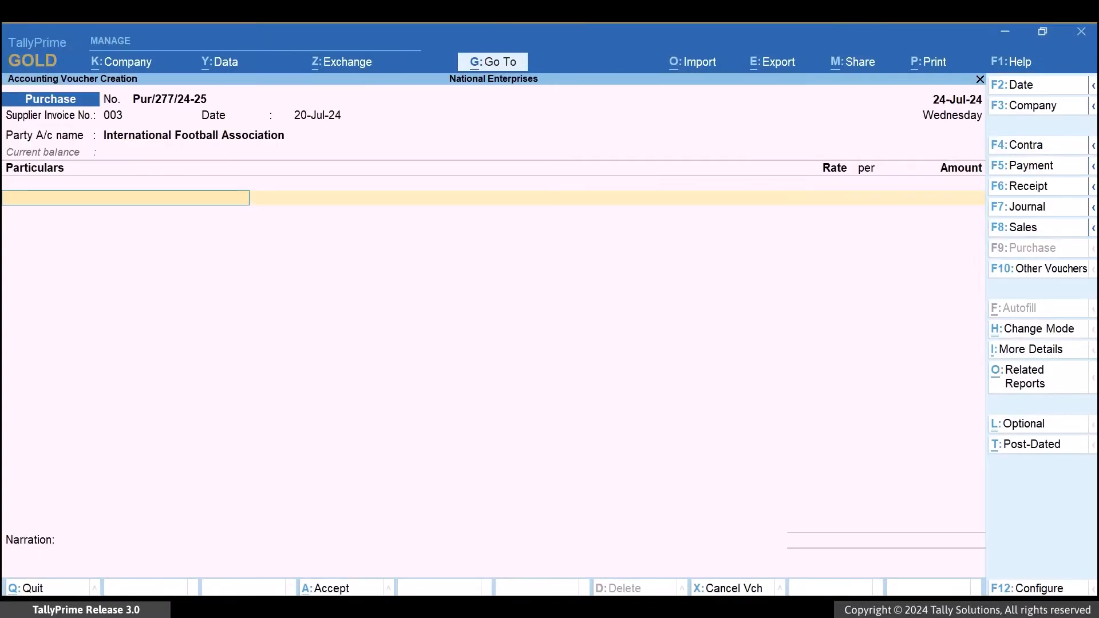
Add the Sponsorship ledger to the particulars with an amount of 100000.
text(Spo)
key(Return)
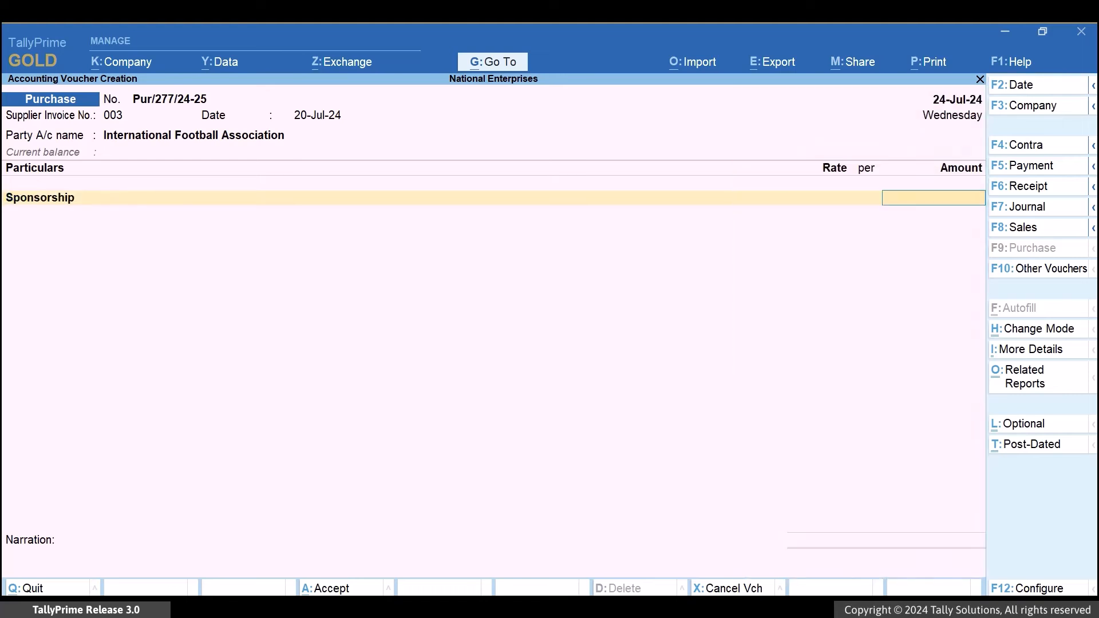
text(100000)
key(Return)
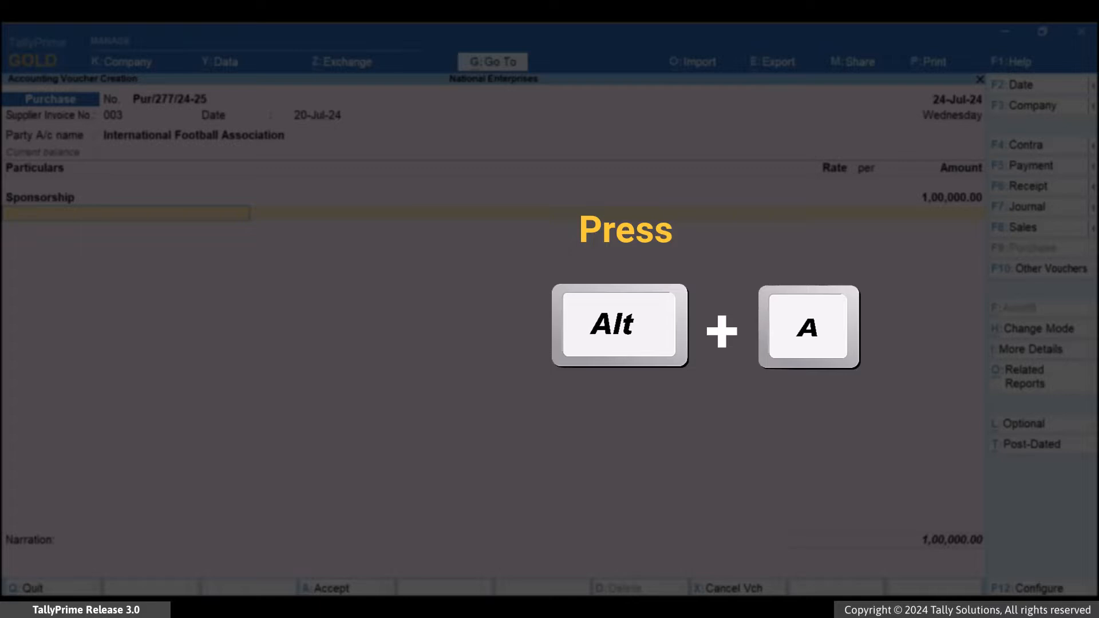
Examine the purchase's GST - Tax Analysis, then save the voucher and leave voucher creation.
key(alt+a)
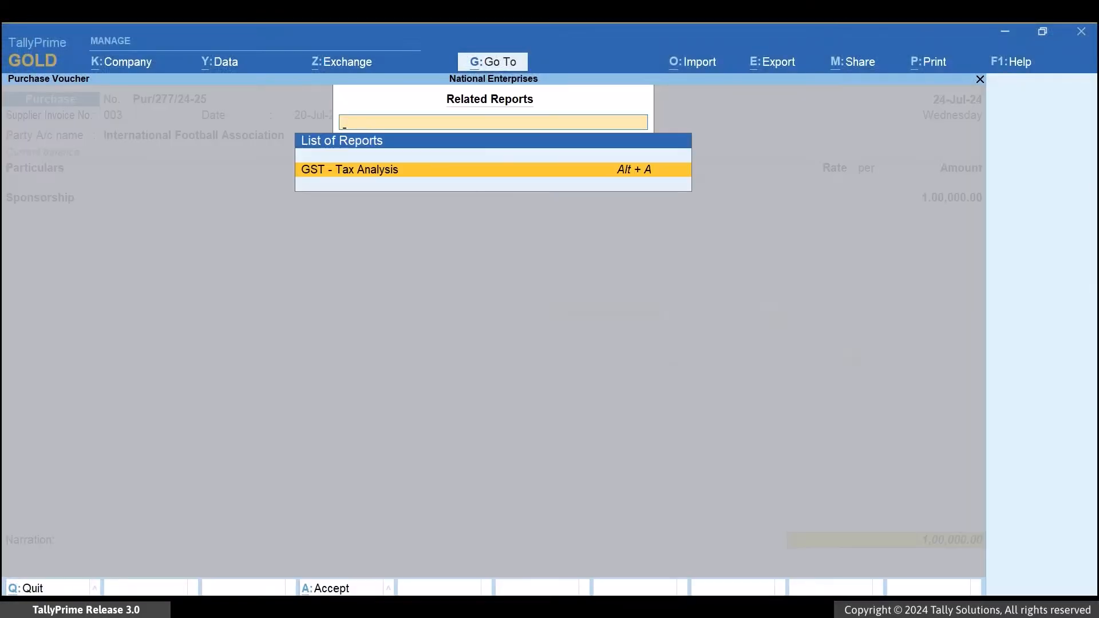
key(Return)
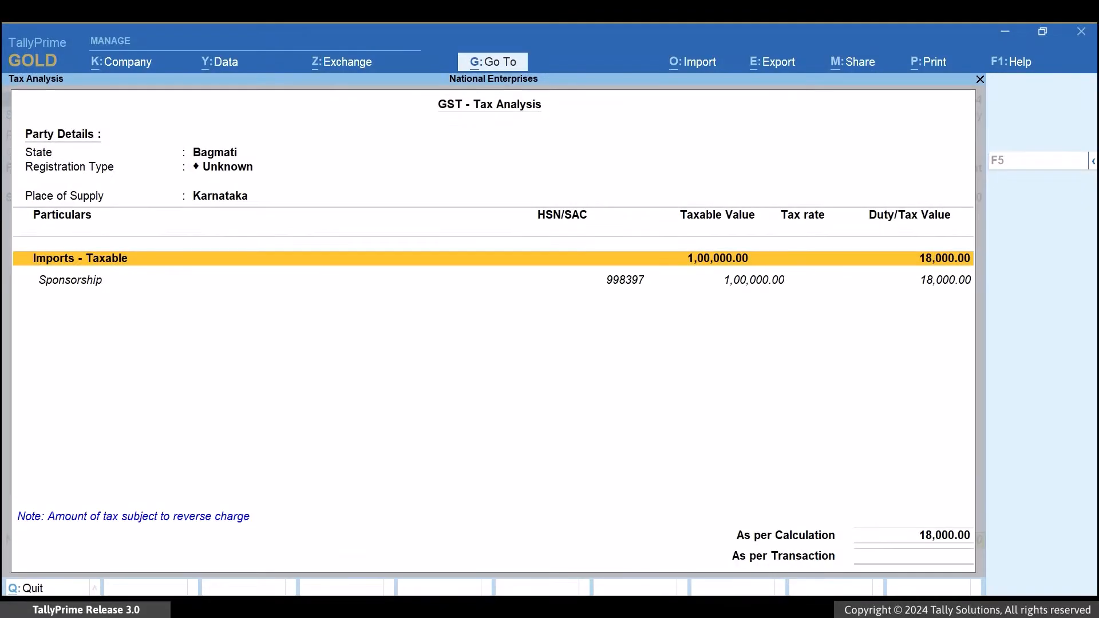
key(Escape)
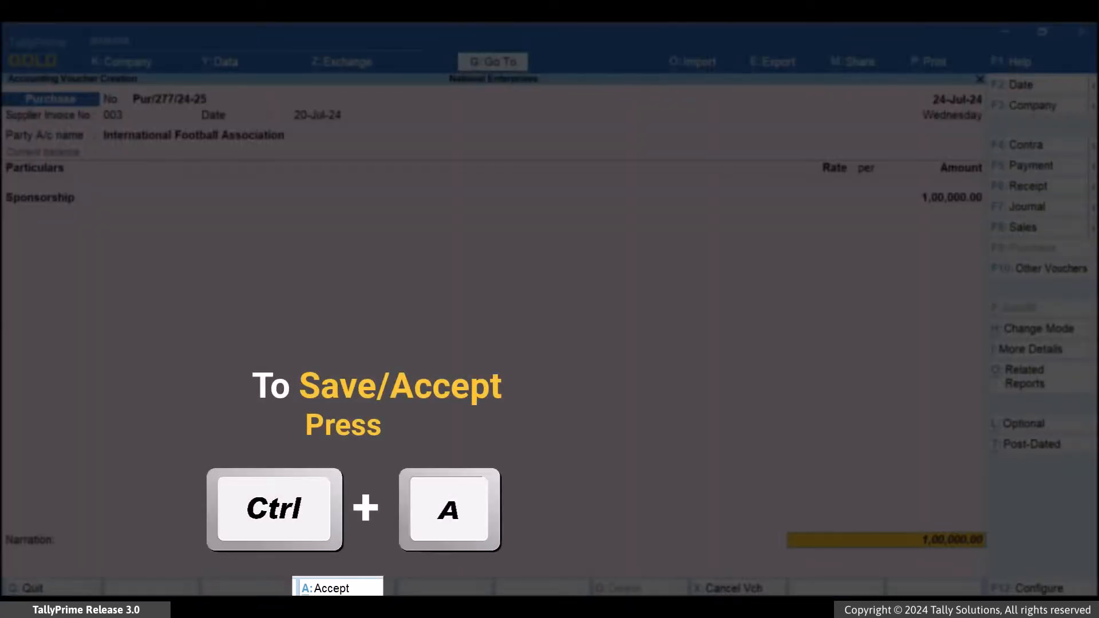
key(ctrl+a)
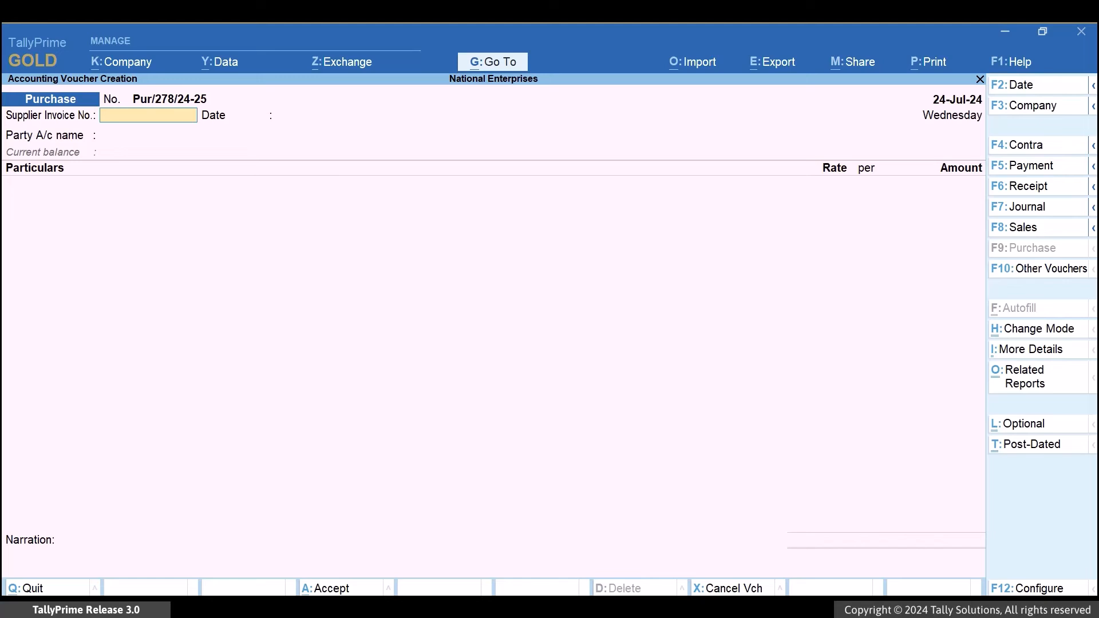
key(Escape)
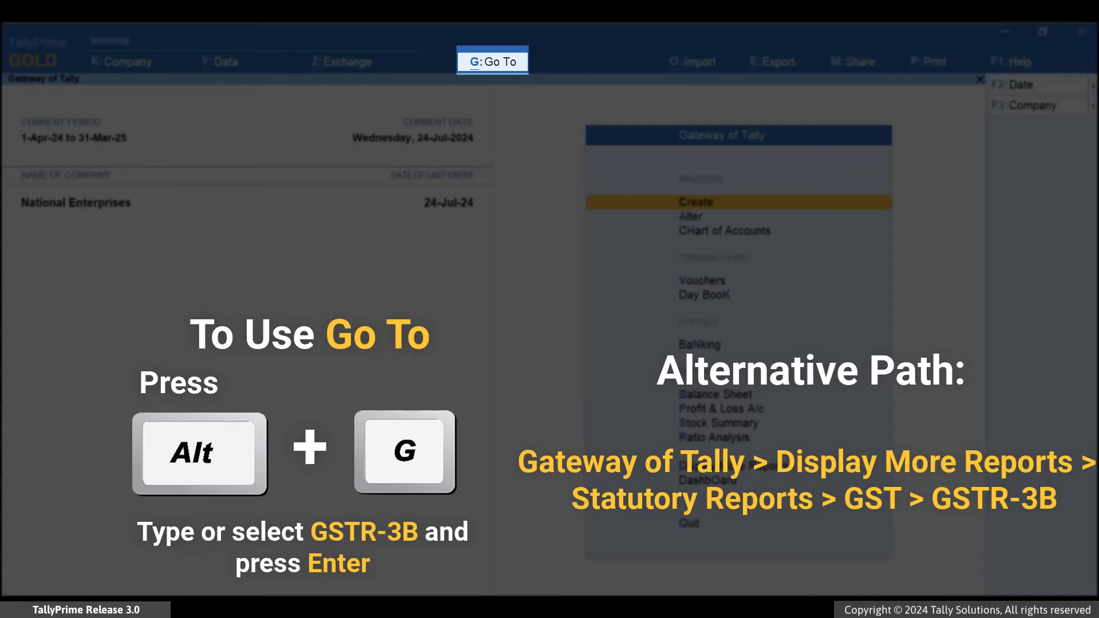
Open the GSTR-3B report to check the imported service purchase.
key(alt+g)
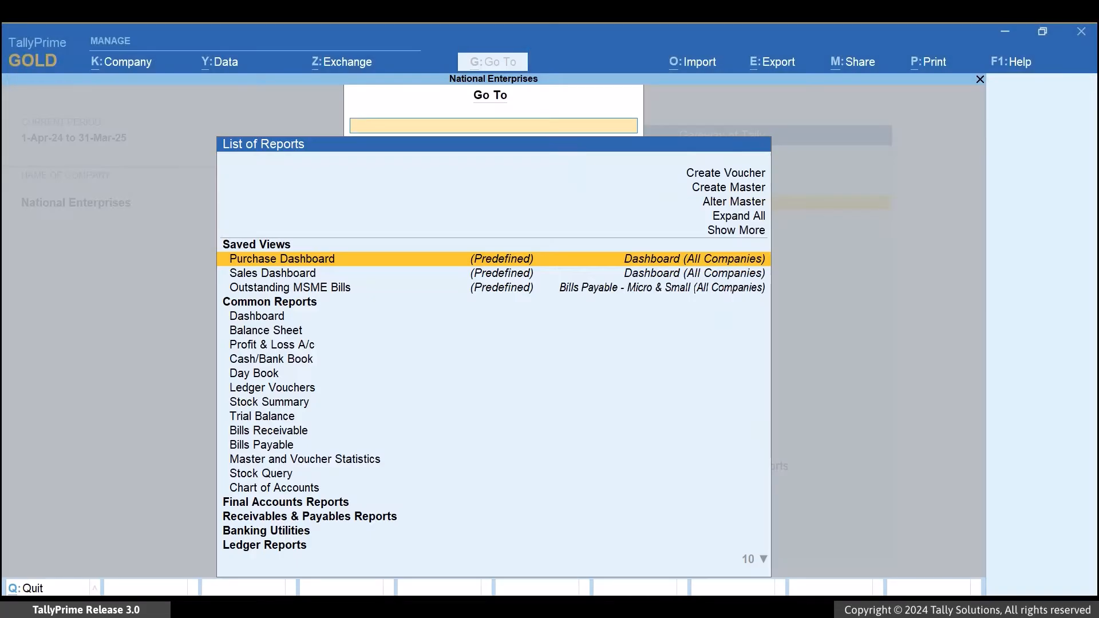
text(3b)
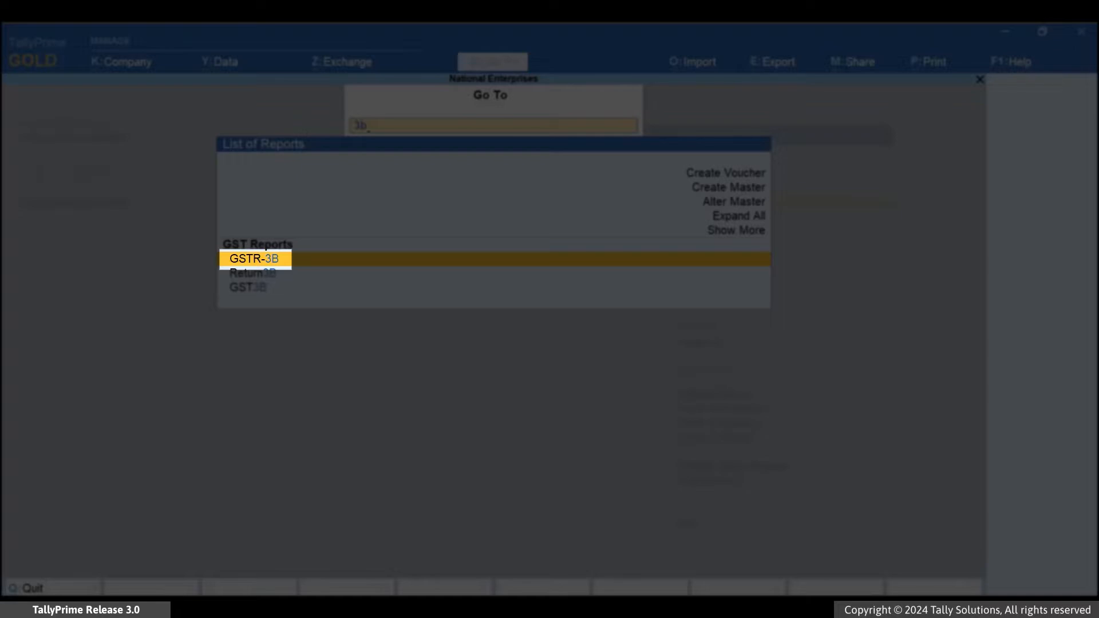
key(Return)
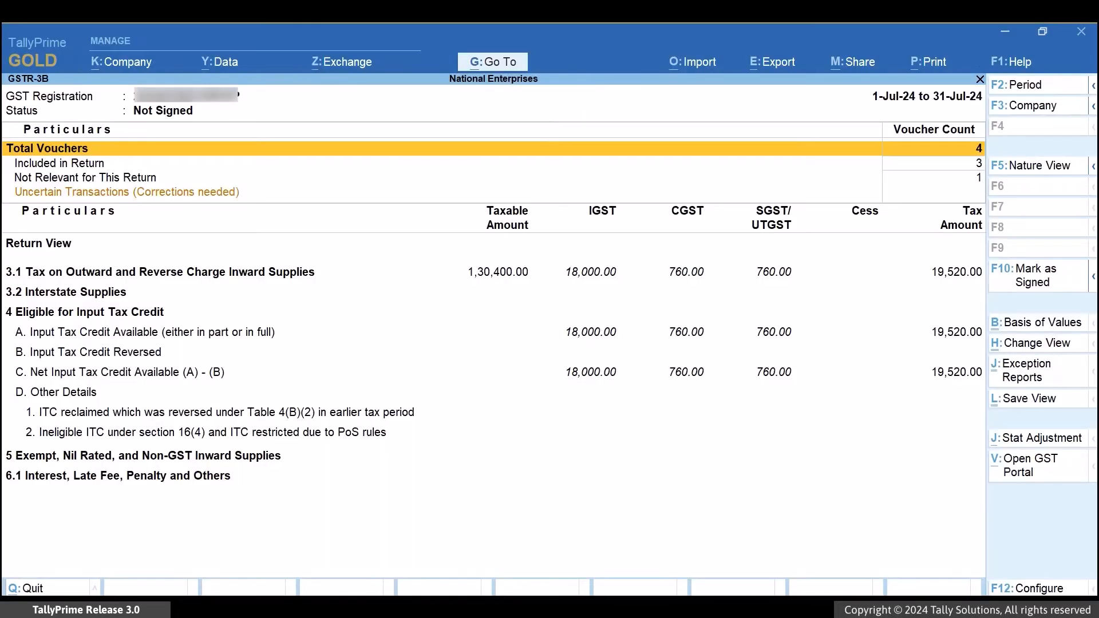
Drill down from Input Tax Credit Available to Import of Services and view its voucher register.
key(Down)
key(Down)
key(Down)
key(Down)
key(Down)
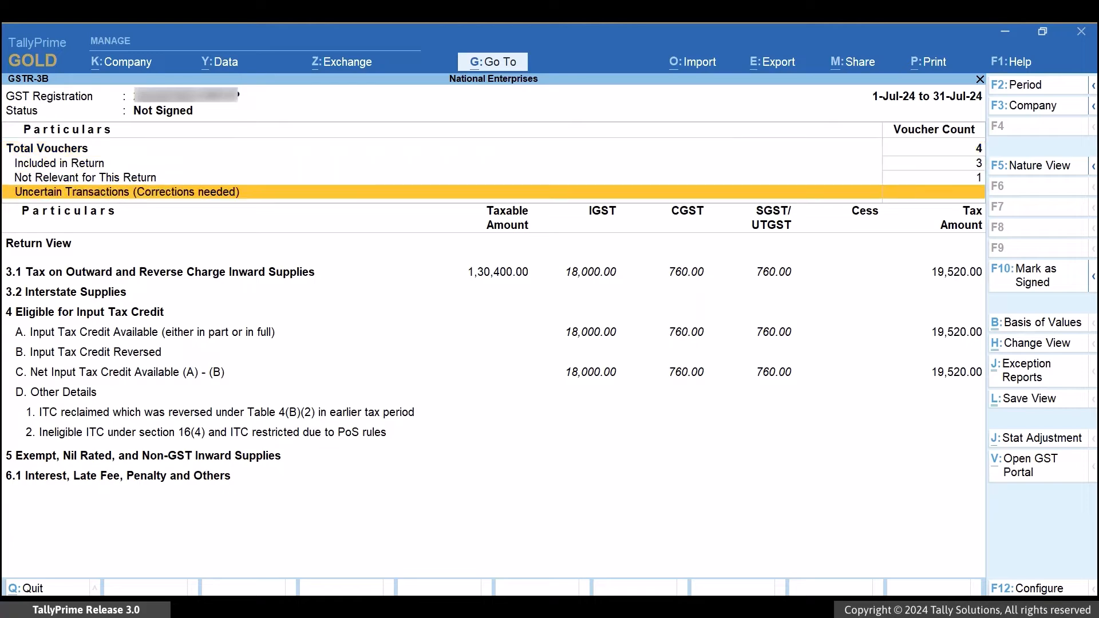
key(Down)
key(Down)
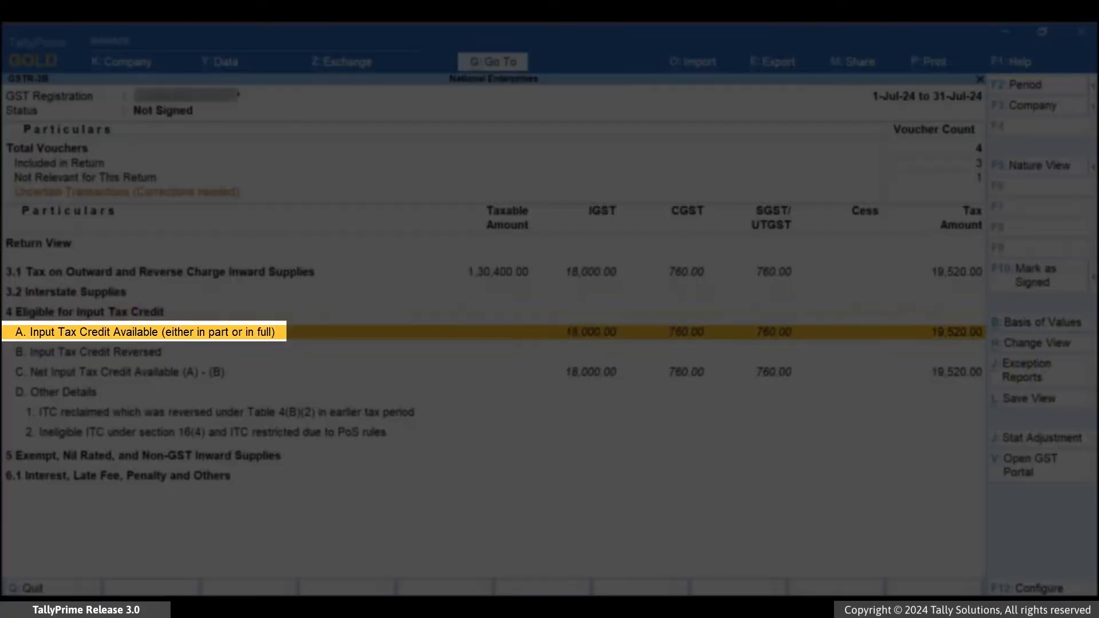
key(Return)
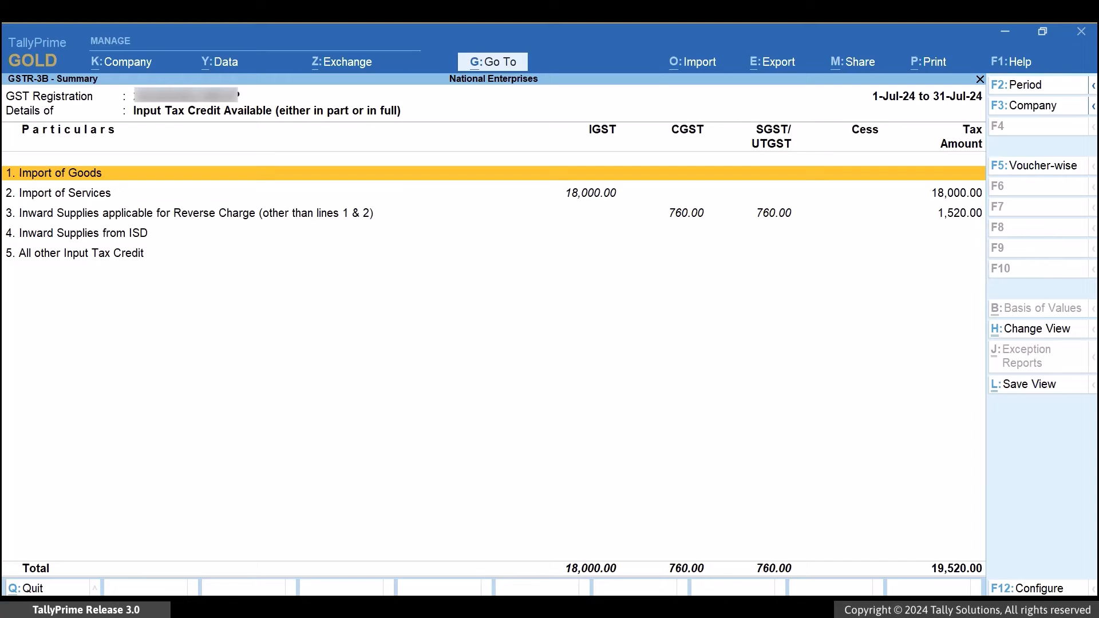
key(Down)
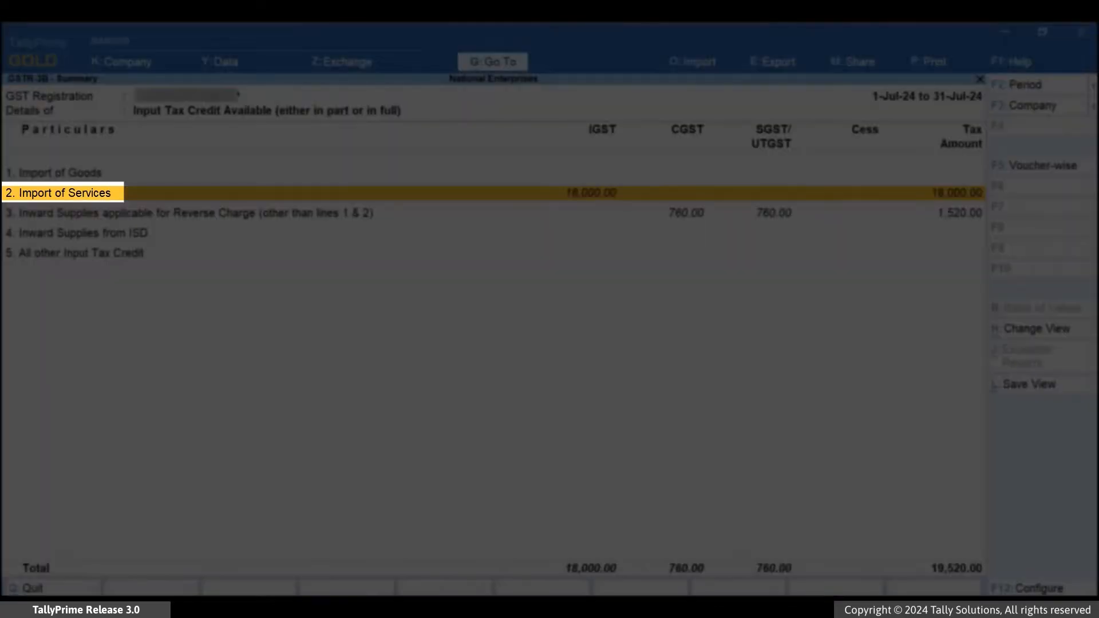
key(Return)
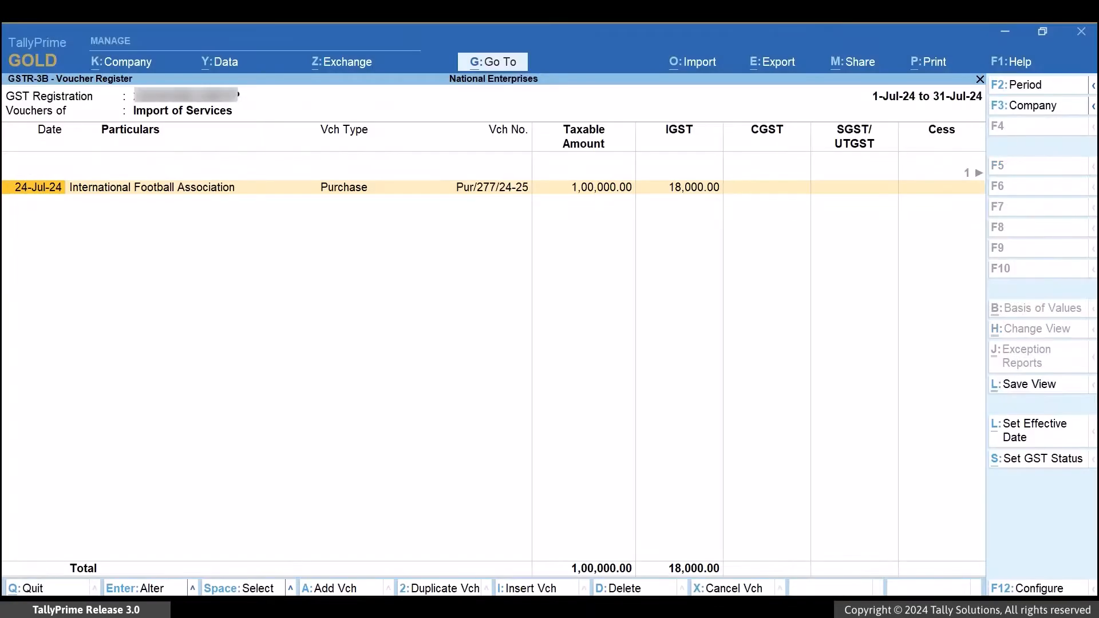